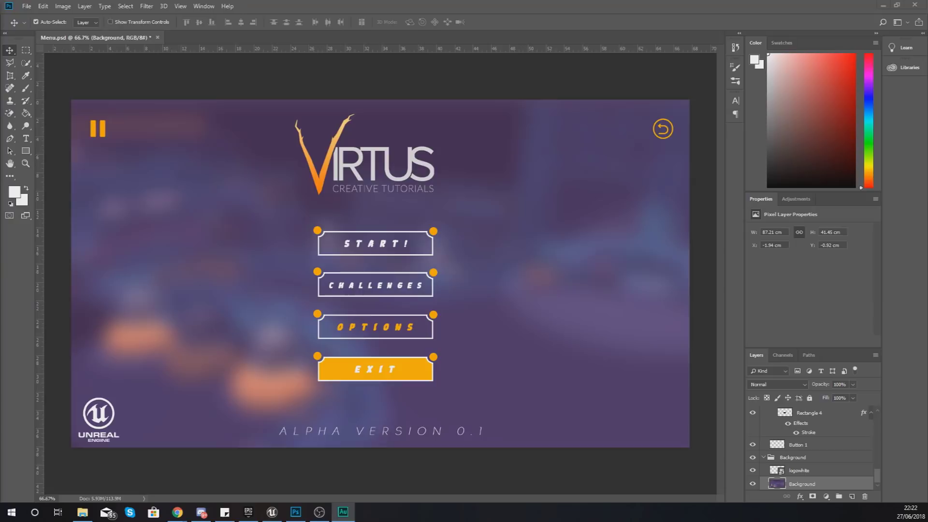
# Step: Bring up Unreal Engine, switch to File Explorer and open the Menu folder inside EndlessAssets
pyautogui.click(272, 512)
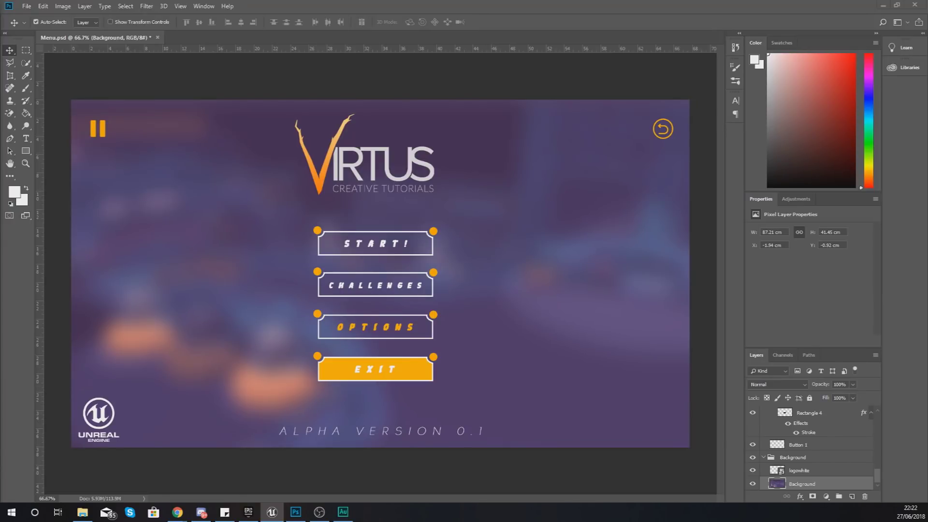
pyautogui.click(271, 511)
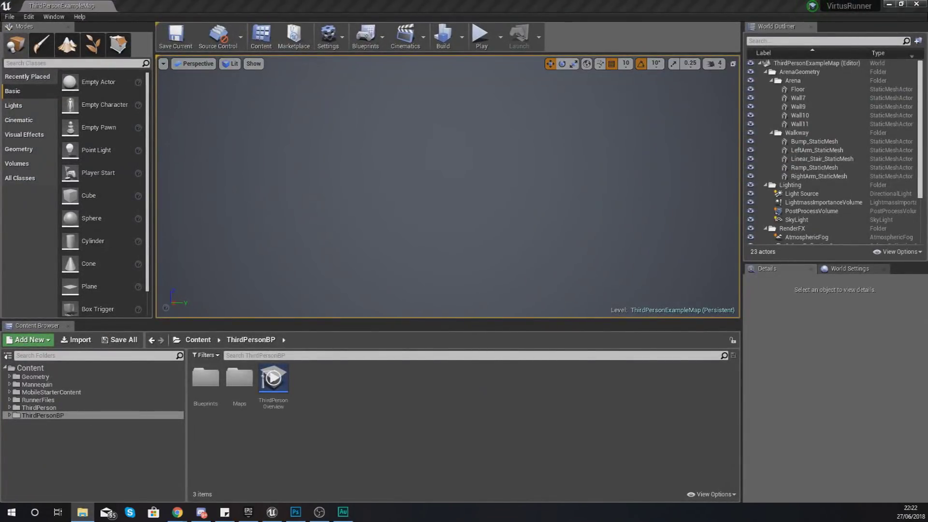
pyautogui.click(82, 511)
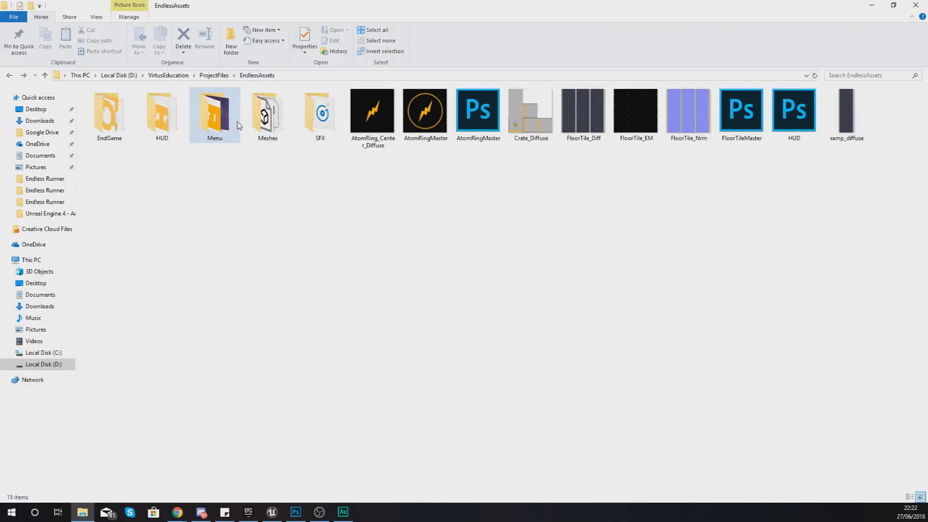
pyautogui.doubleClick(218, 121)
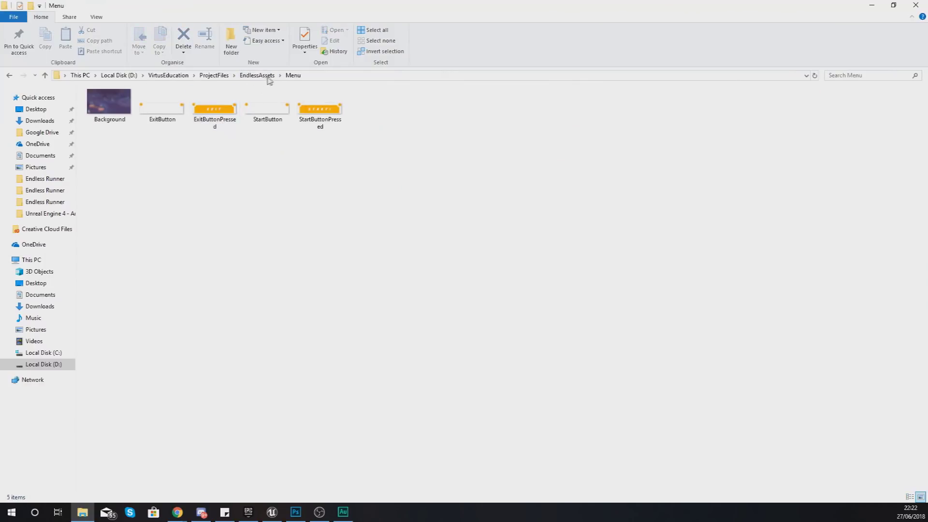
# Step: Examine the Background, ExitButton and StartButton images and compare them with the menu mock-up in Photoshop
pyautogui.click(116, 124)
pyautogui.click(114, 125)
pyautogui.click(115, 125)
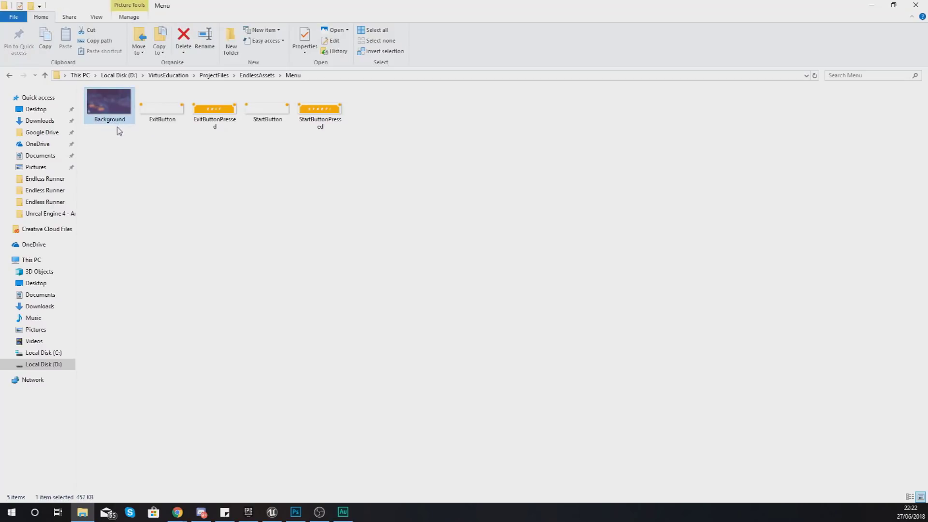
pyautogui.click(156, 124)
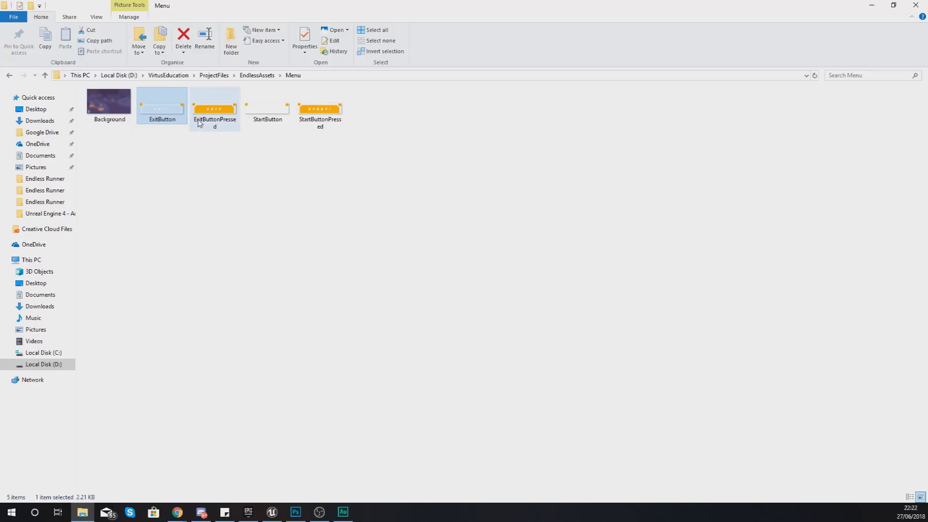
pyautogui.click(252, 108)
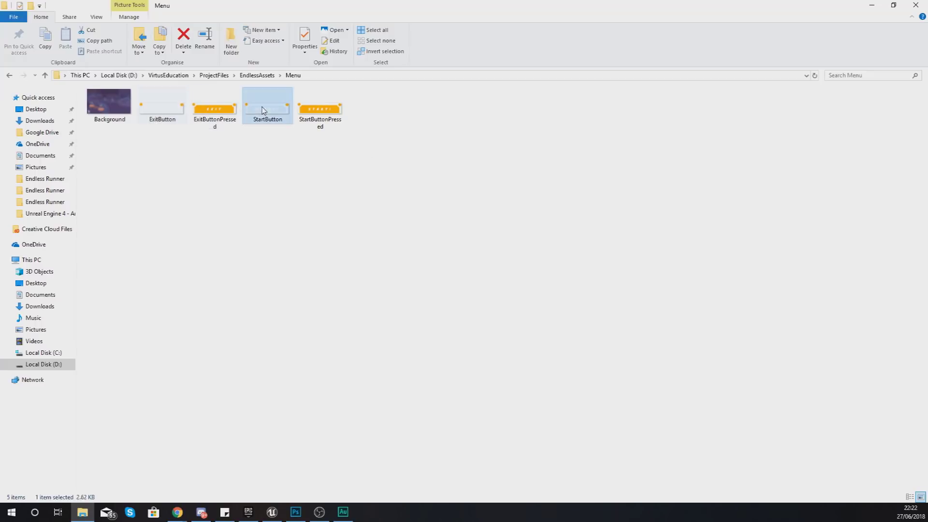
pyautogui.click(181, 124)
pyautogui.click(296, 512)
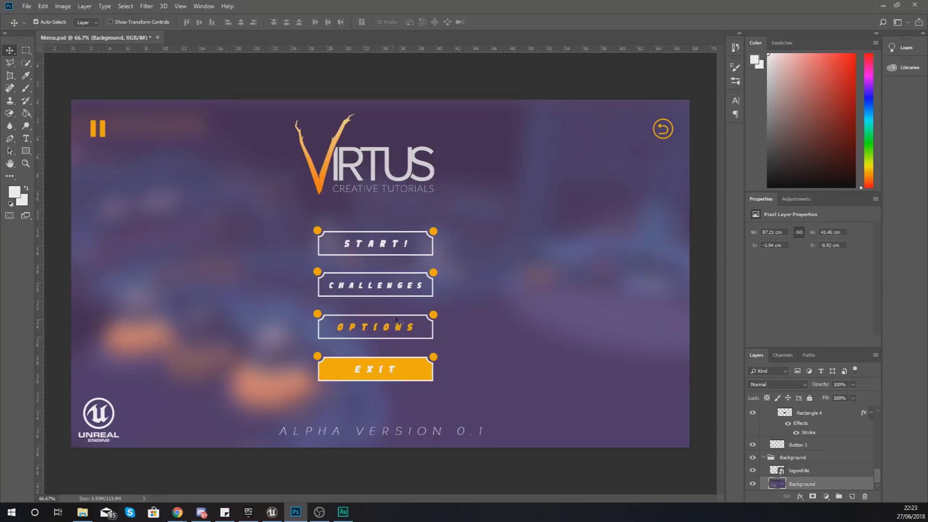
pyautogui.click(302, 512)
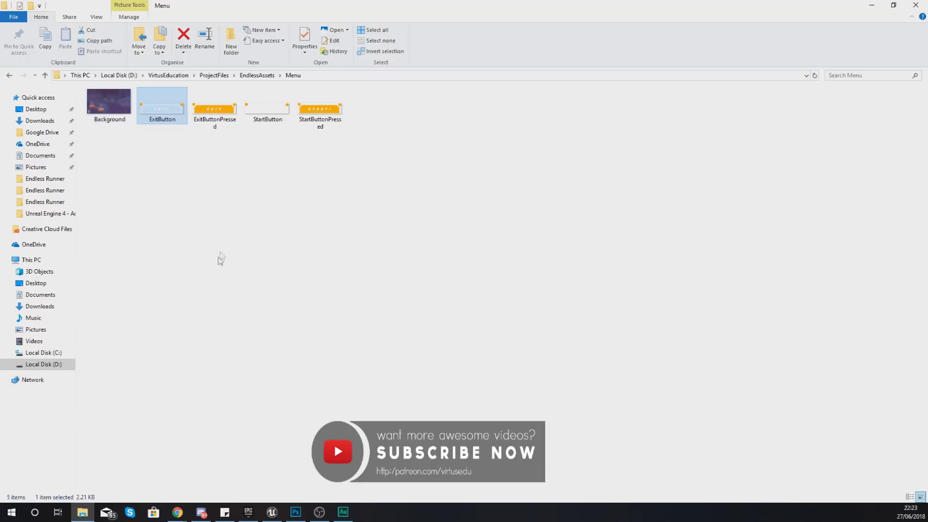
# Step: Switch to Unreal Engine, create a folder named MainMenu inside RunnerFiles/UI and open it
pyautogui.moveTo(282, 5); pyautogui.dragTo(644, 202)
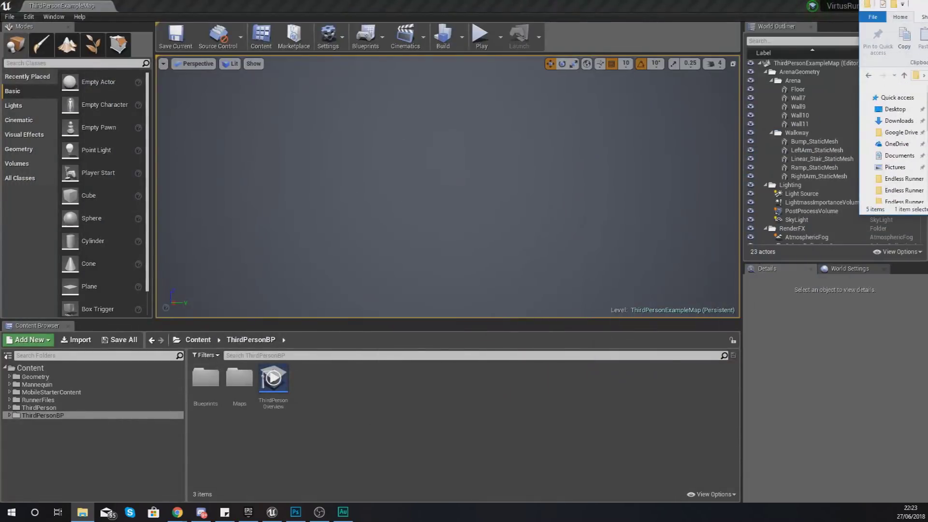
pyautogui.click(56, 399)
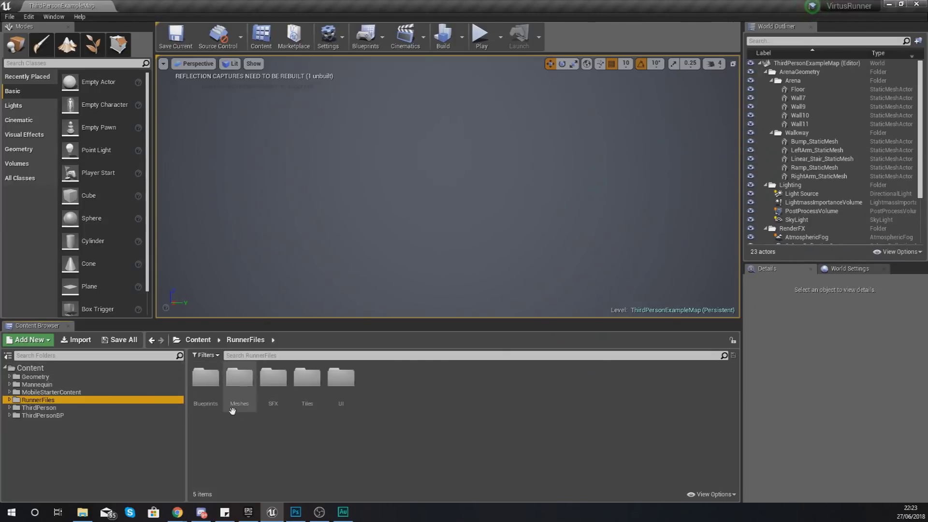
pyautogui.doubleClick(344, 401)
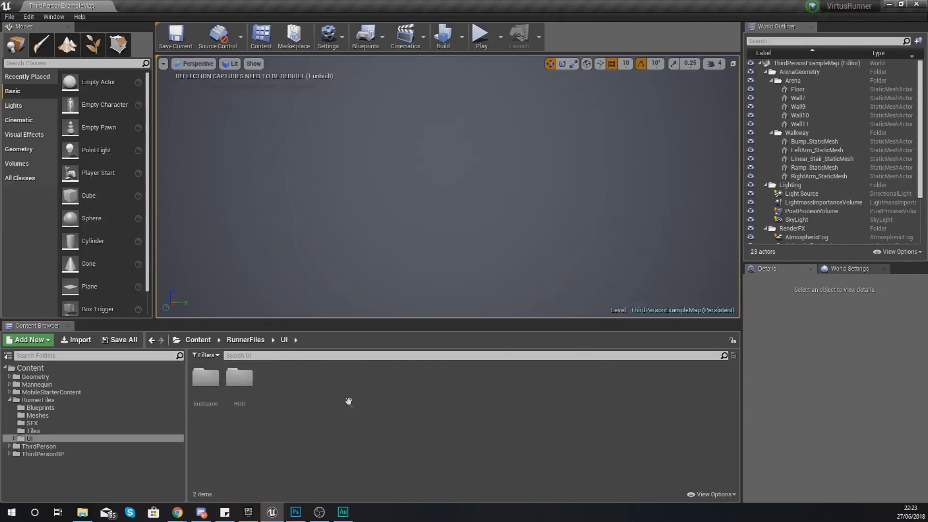
pyautogui.rightClick(289, 413)
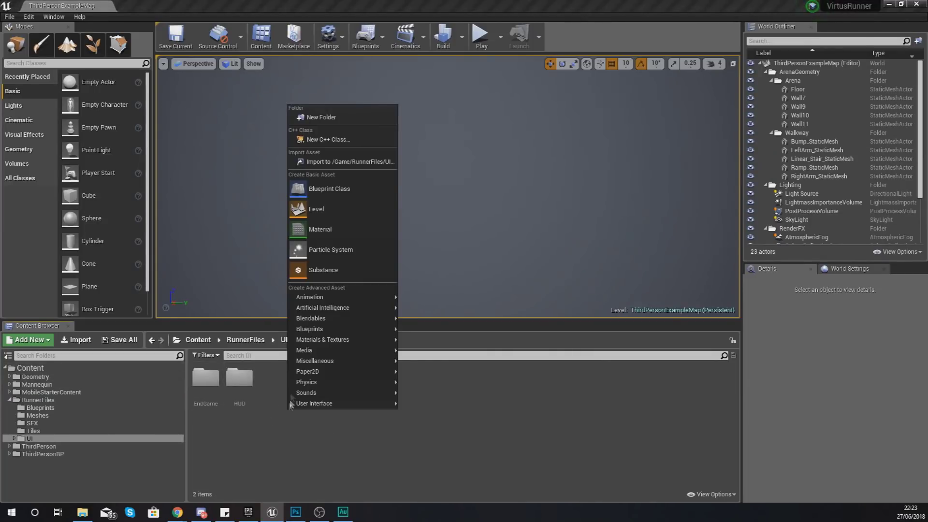
pyautogui.click(333, 119)
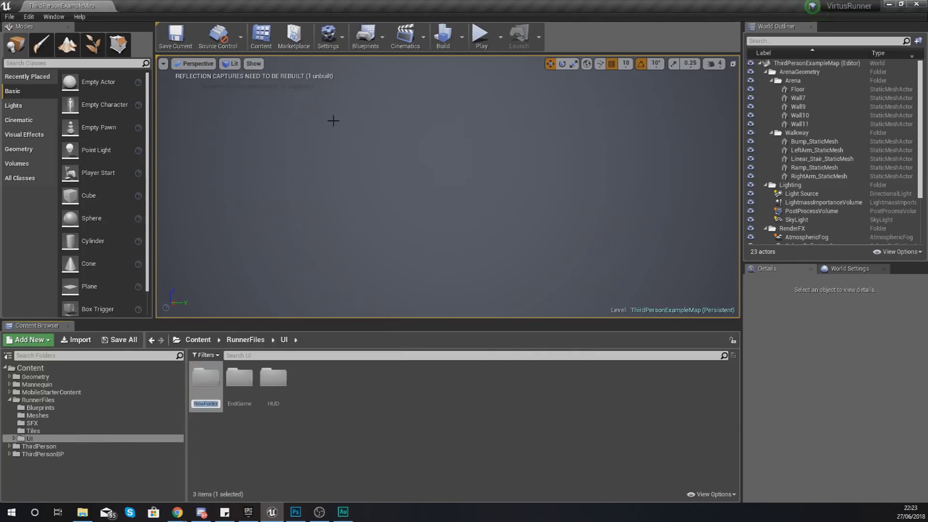
pyautogui.write('Main')
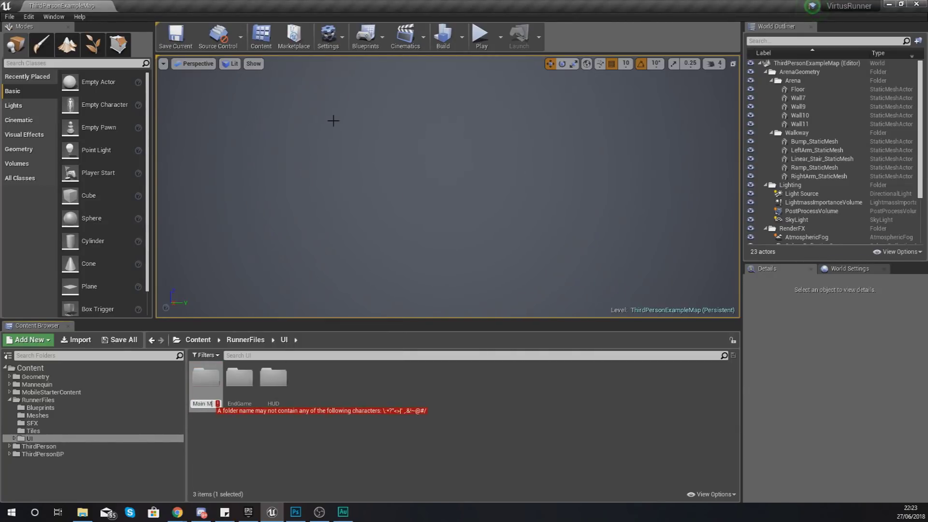
pyautogui.write('Menu')
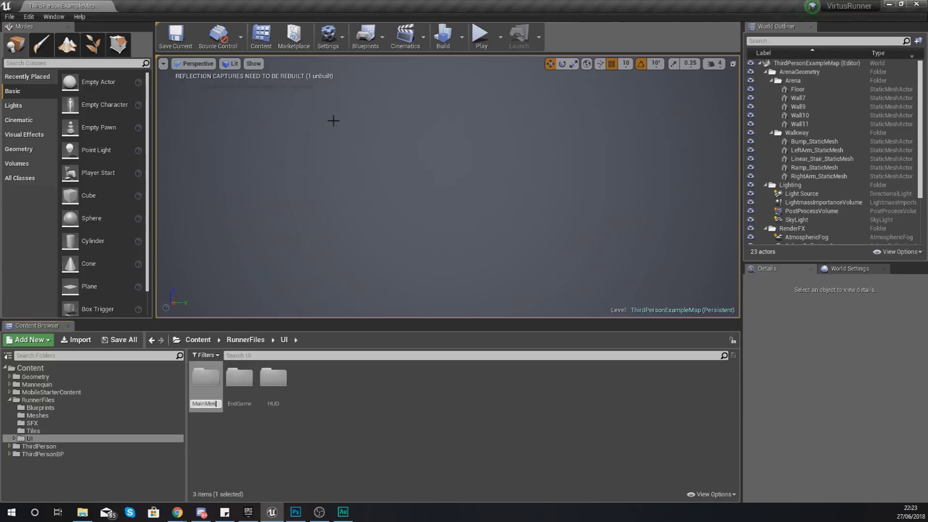
pyautogui.press('Return')
pyautogui.press('Return')
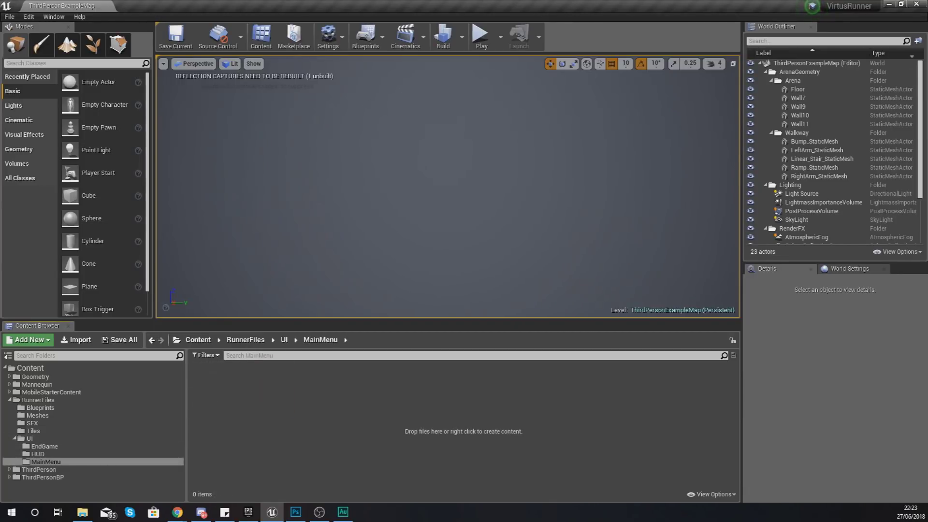
# Step: Import the five menu images from the Menu folder in File Explorer into the MainMenu content folder
pyautogui.click(82, 512)
pyautogui.moveTo(605, 226); pyautogui.dragTo(227, 408)
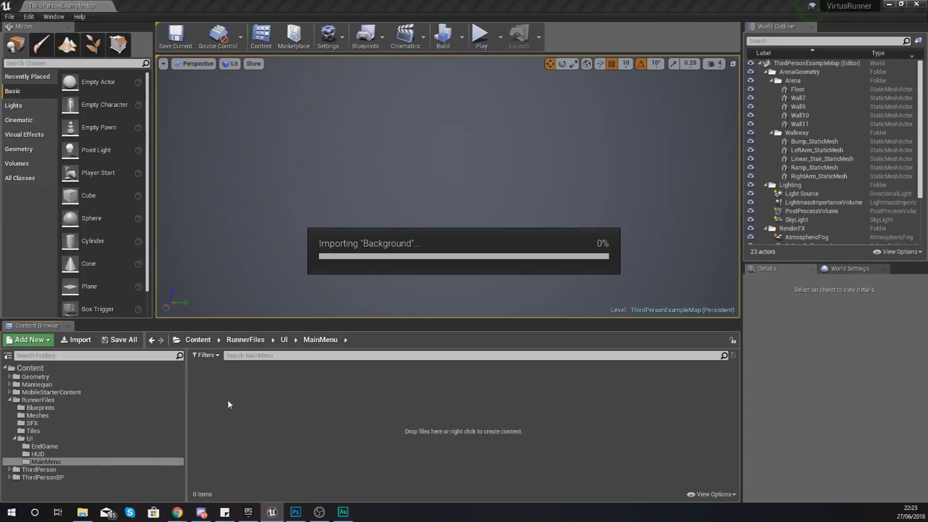
# Step: Create a Widget Blueprint named MainMenu in the MainMenu folder and open it for editing
pyautogui.rightClick(277, 422)
pyautogui.moveTo(319, 418)
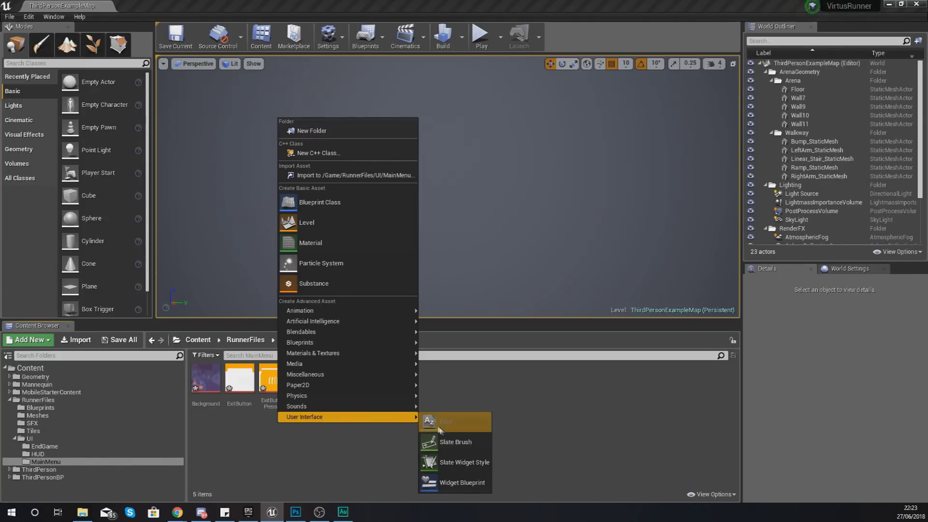
pyautogui.click(449, 482)
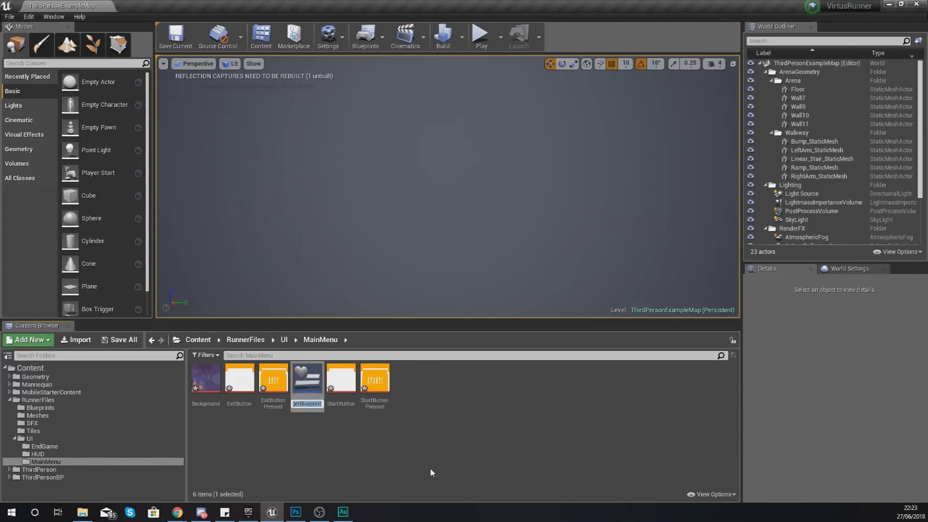
pyautogui.write('MainMenu')
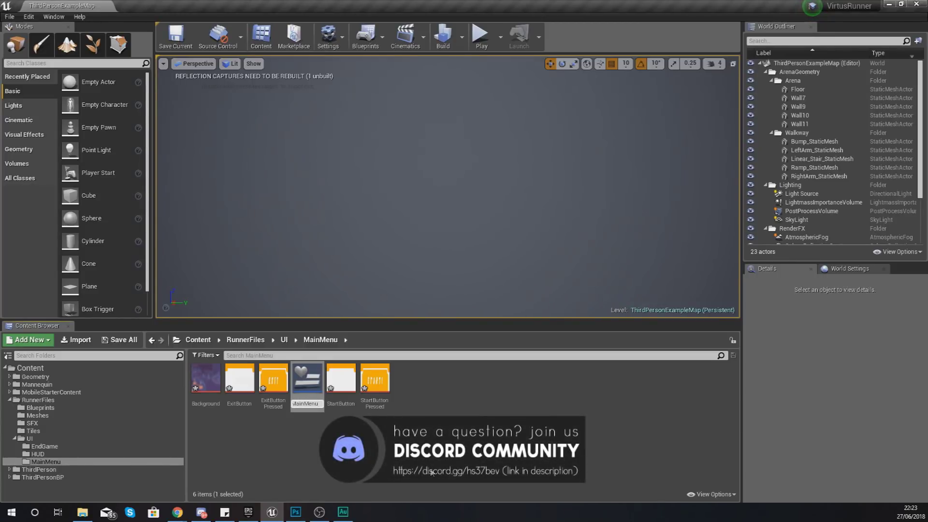
pyautogui.press('Return')
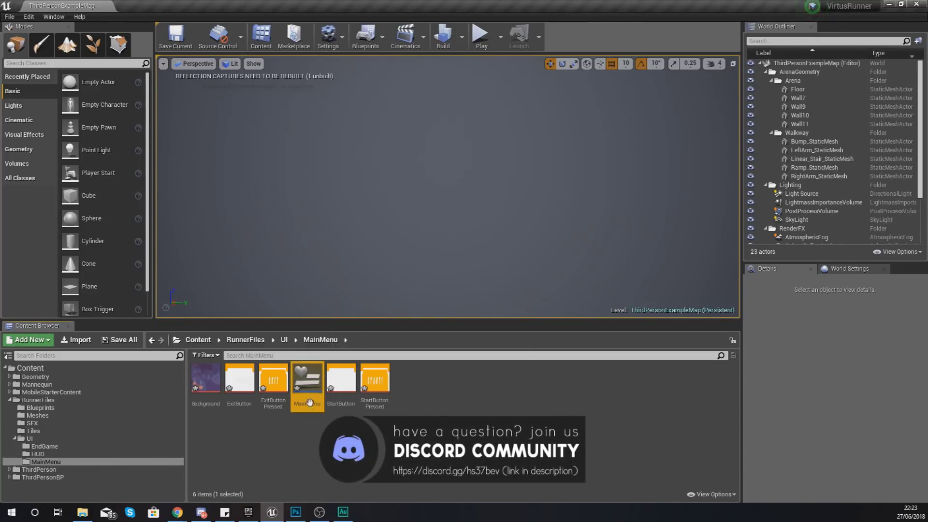
pyautogui.doubleClick(311, 404)
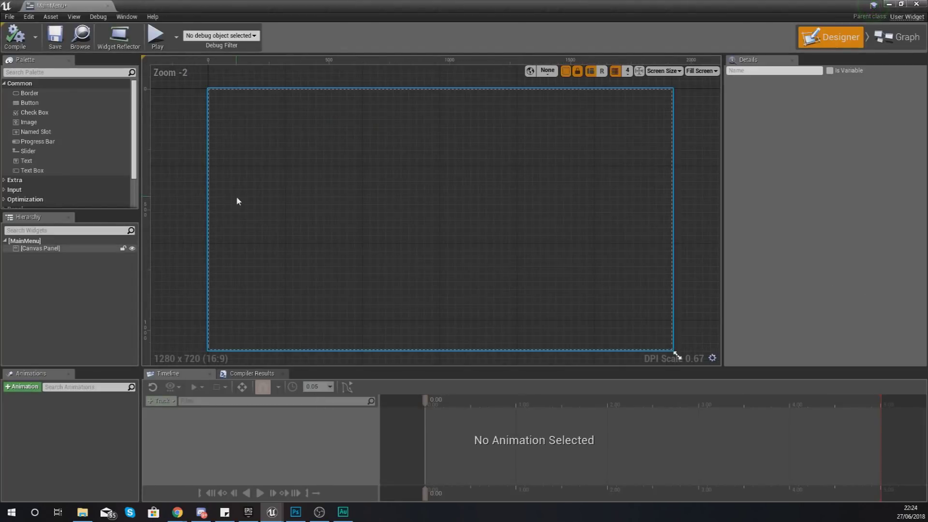
# Step: Place an Image widget on the canvas at about X 504, Y 176, check the source images, and select the widget
pyautogui.click(43, 127)
pyautogui.moveTo(43, 127); pyautogui.dragTo(329, 135)
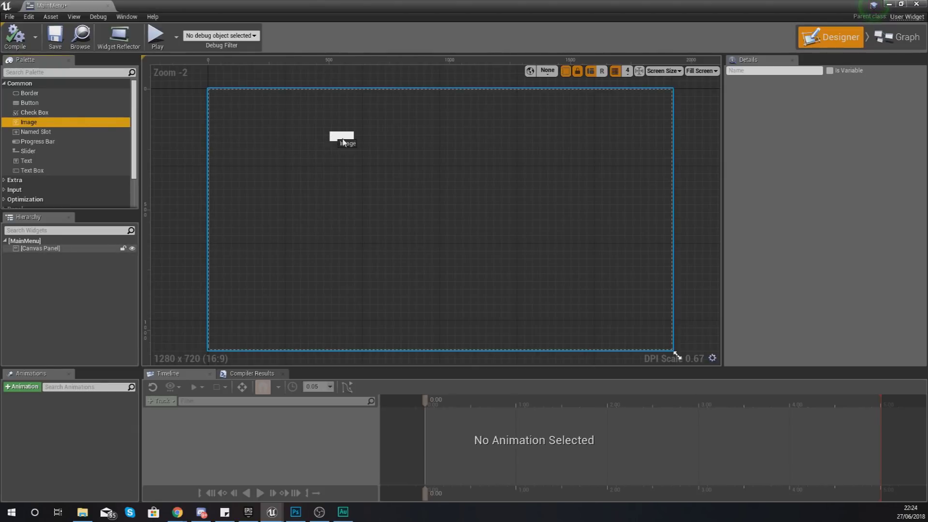
pyautogui.click(82, 512)
pyautogui.click(345, 221)
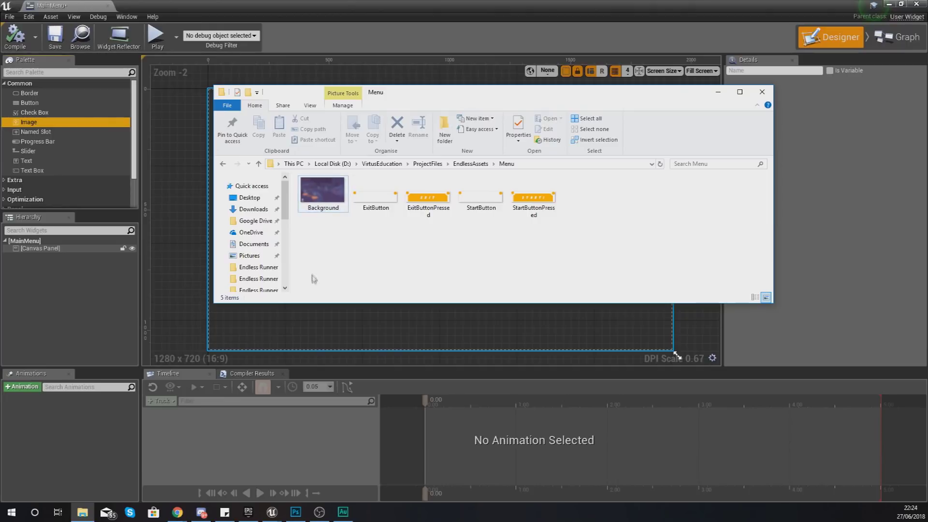
pyautogui.click(352, 309)
pyautogui.click(328, 145)
pyautogui.click(340, 136)
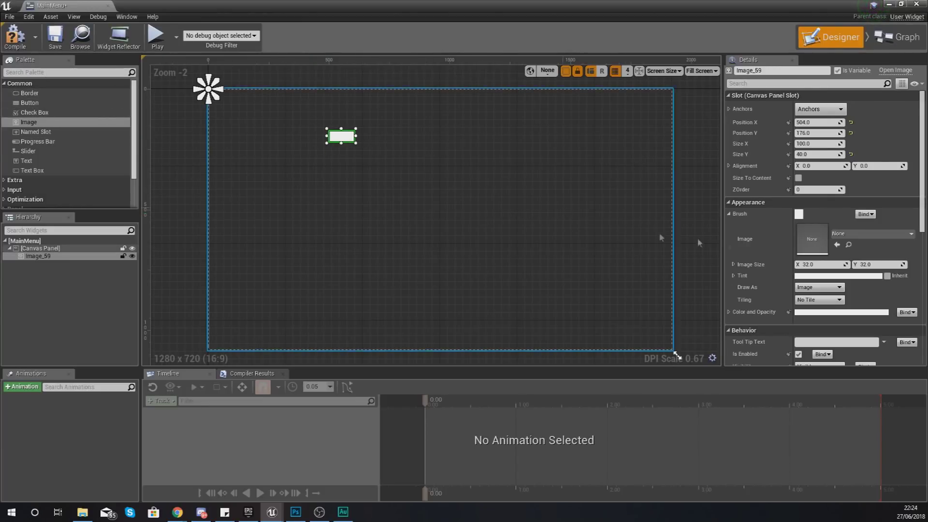
# Step: Assign the Background texture to the Image widget and enlarge it to about 1437 × 785 within the canvas
pyautogui.click(838, 235)
pyautogui.press('Escape')
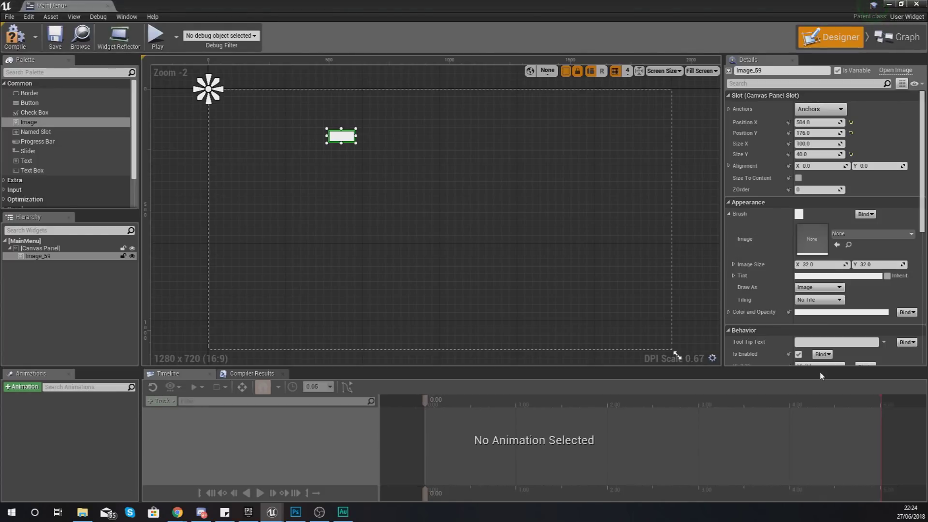
pyautogui.moveTo(356, 144); pyautogui.dragTo(669, 326)
pyautogui.moveTo(600, 294); pyautogui.dragTo(543, 269)
# Step: Set the background image's anchors to stretch across the whole canvas and move the image to the canvas's upper-left corner
pyautogui.click(819, 109)
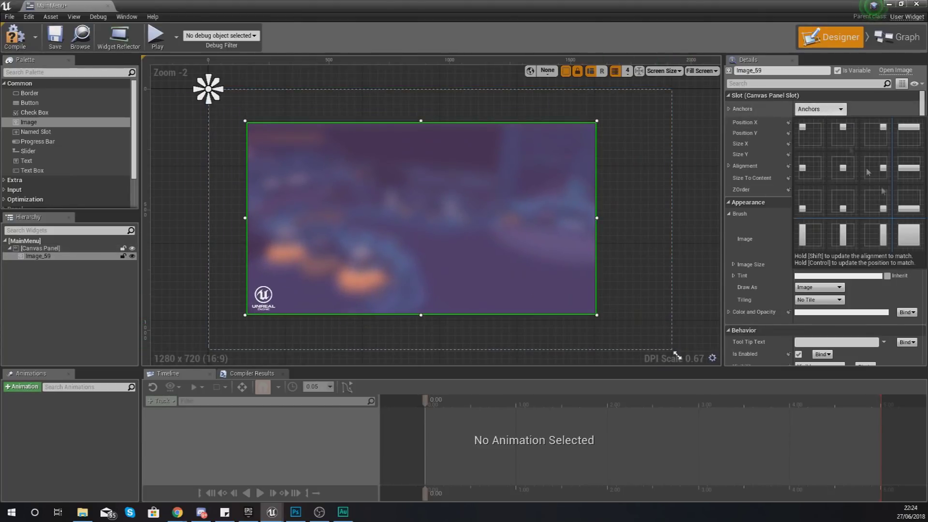
pyautogui.click(911, 241)
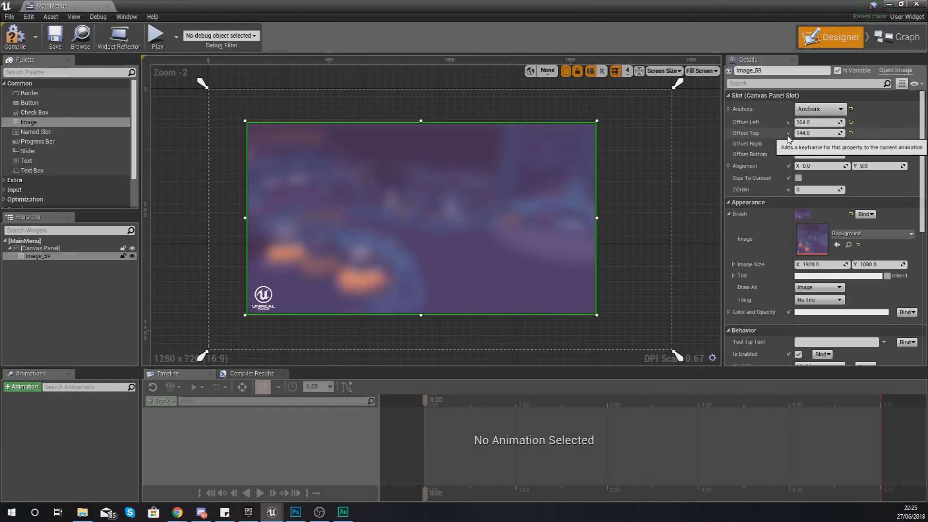
pyautogui.moveTo(461, 295); pyautogui.dragTo(423, 259)
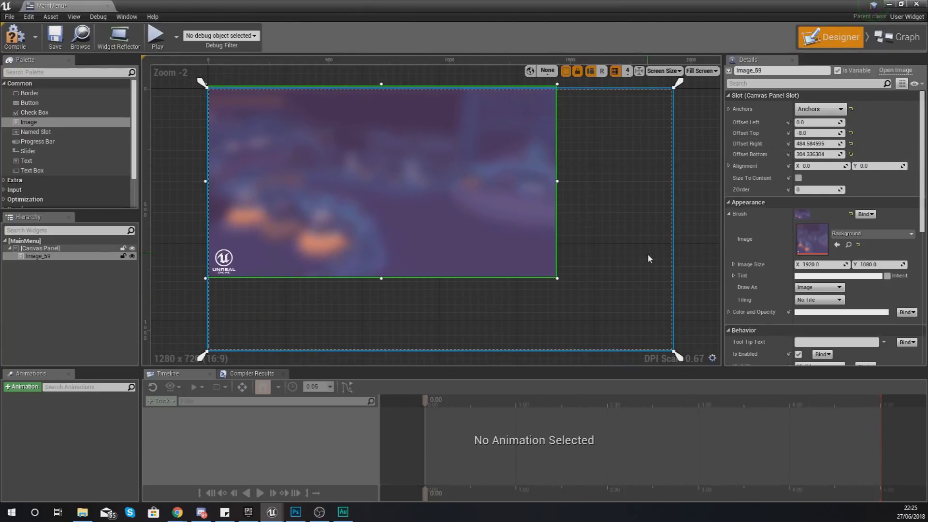
# Step: Anchor the background image to the canvas centre and set its size to 1920 × 1080
pyautogui.click(819, 109)
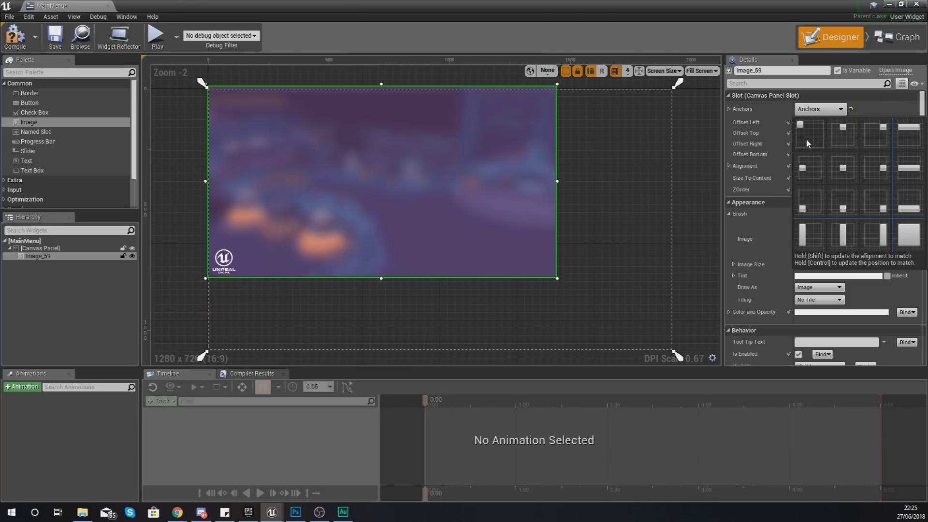
pyautogui.click(807, 142)
pyautogui.click(816, 143)
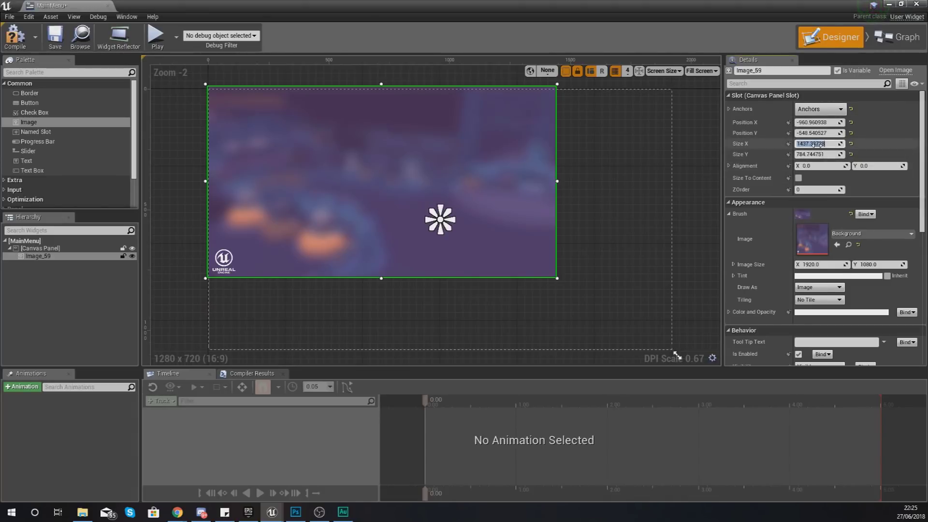
pyautogui.write('1920')
pyautogui.press('Tab')
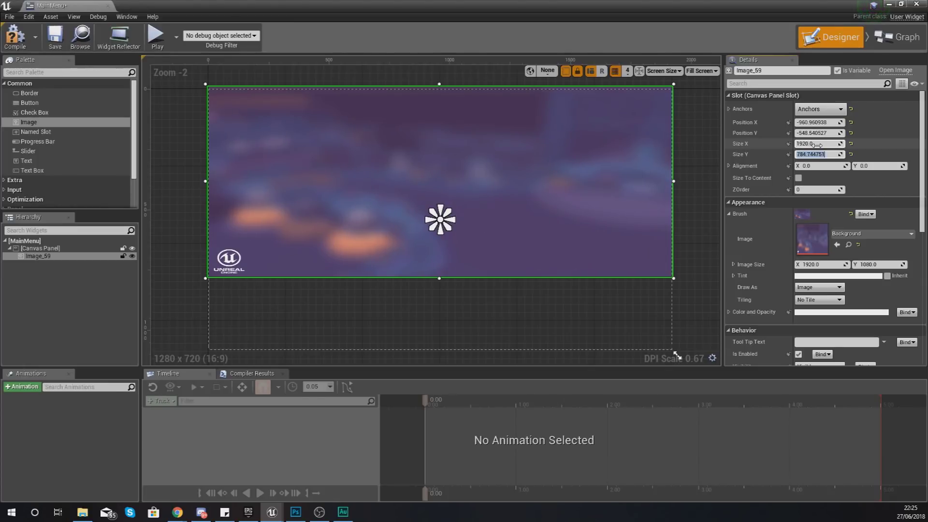
pyautogui.write('1080.0')
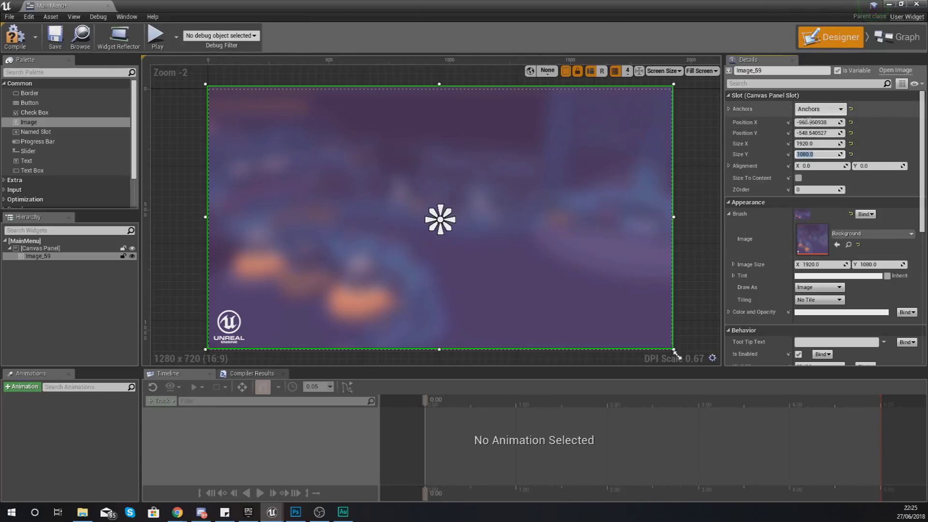
# Step: Anchor the background image to the canvas's upper-left corner and set its X and Y positions to 0
pyautogui.click(820, 109)
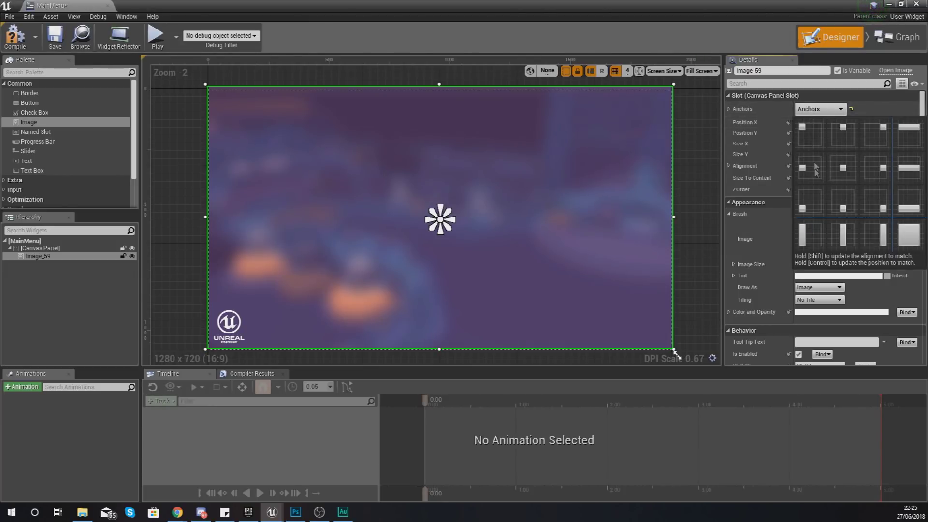
pyautogui.click(809, 134)
pyautogui.click(812, 122)
pyautogui.click(812, 134)
pyautogui.write('0')
pyautogui.press('Return')
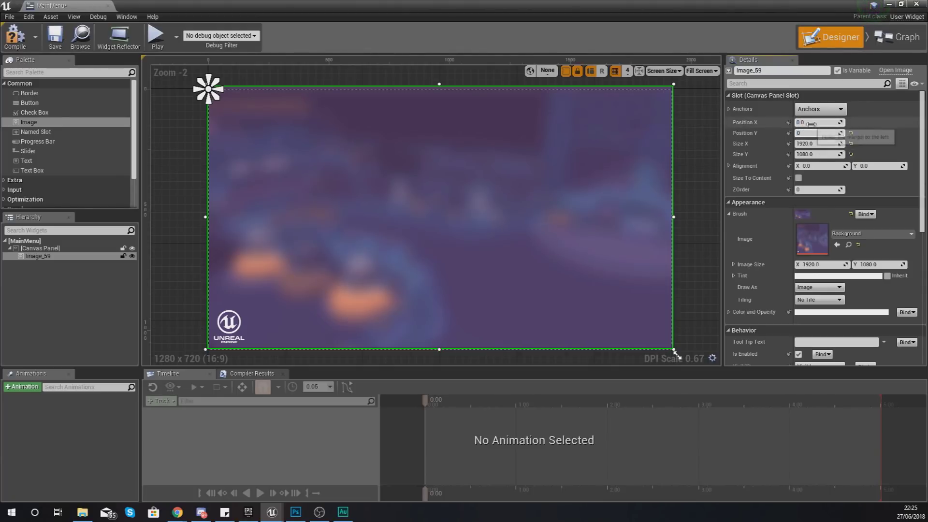
# Step: Stretch the background image's anchors across the whole canvas, with its right and bottom offsets set to 0
pyautogui.click(820, 110)
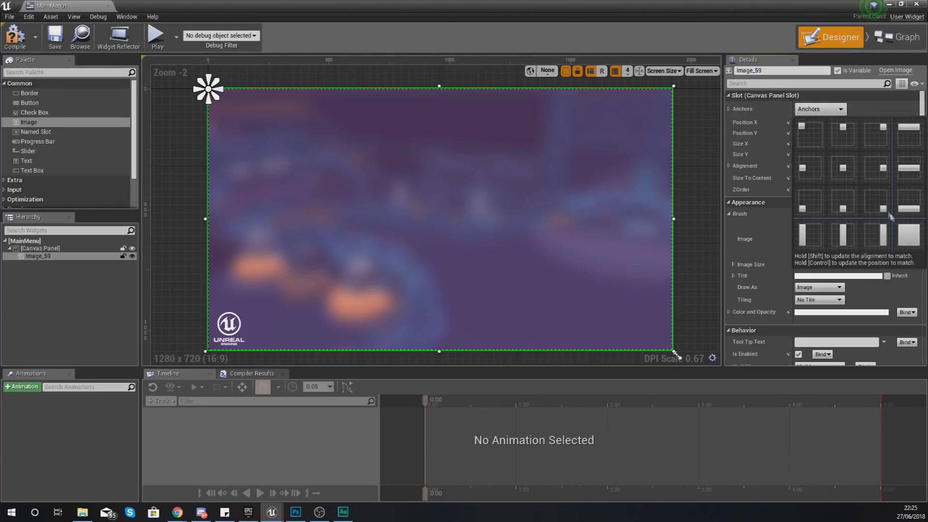
pyautogui.click(906, 232)
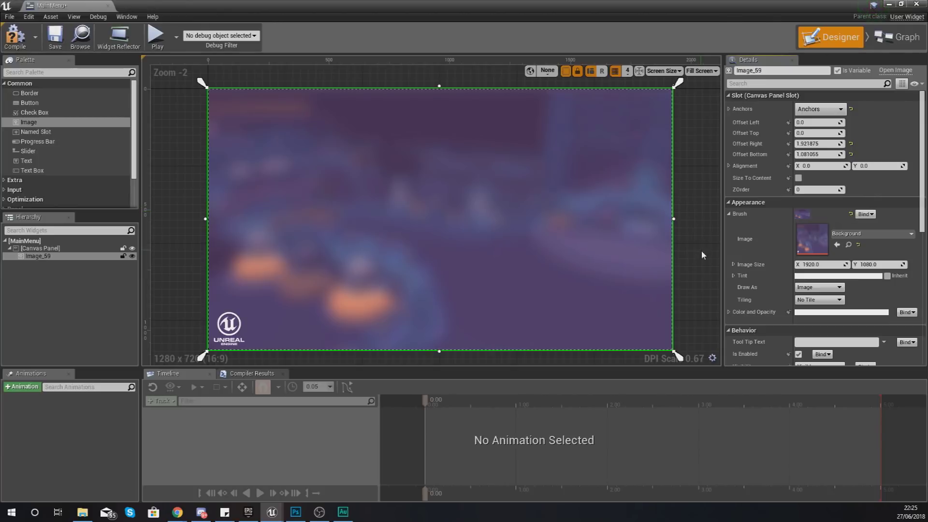
pyautogui.click(820, 109)
pyautogui.click(819, 111)
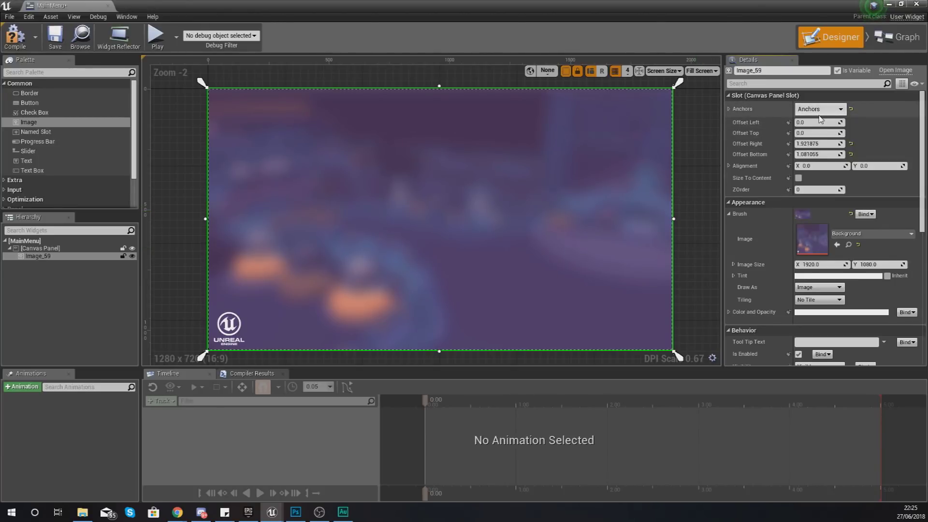
pyautogui.click(815, 143)
pyautogui.write('0')
pyautogui.press('Return')
pyautogui.click(810, 155)
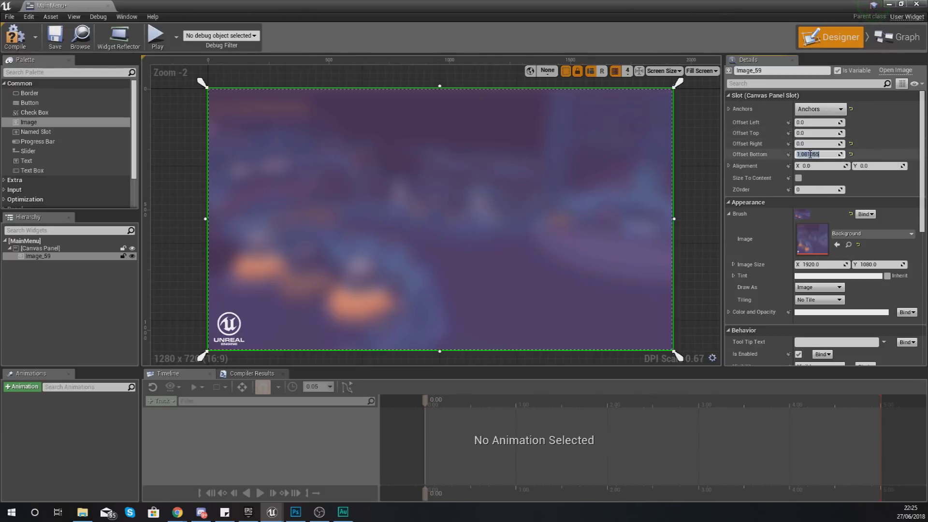
pyautogui.write('0')
pyautogui.press('Return')
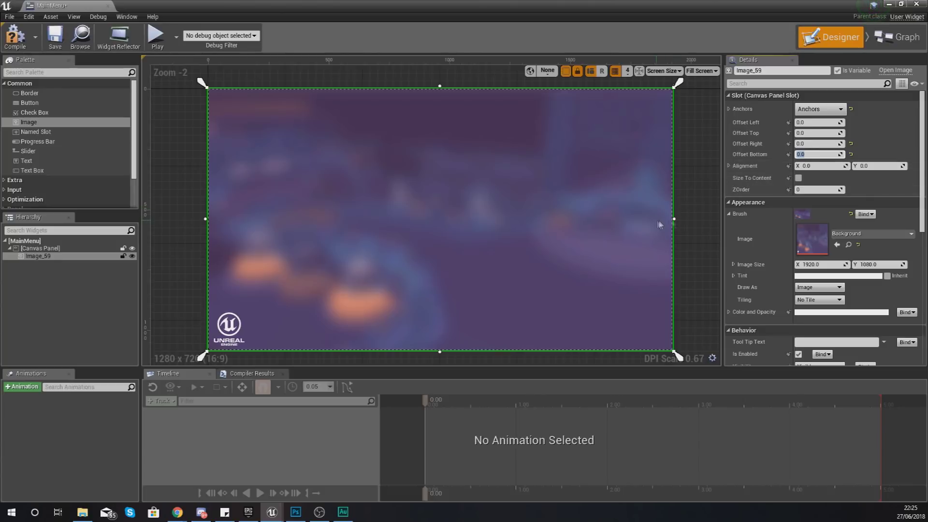
pyautogui.click(694, 227)
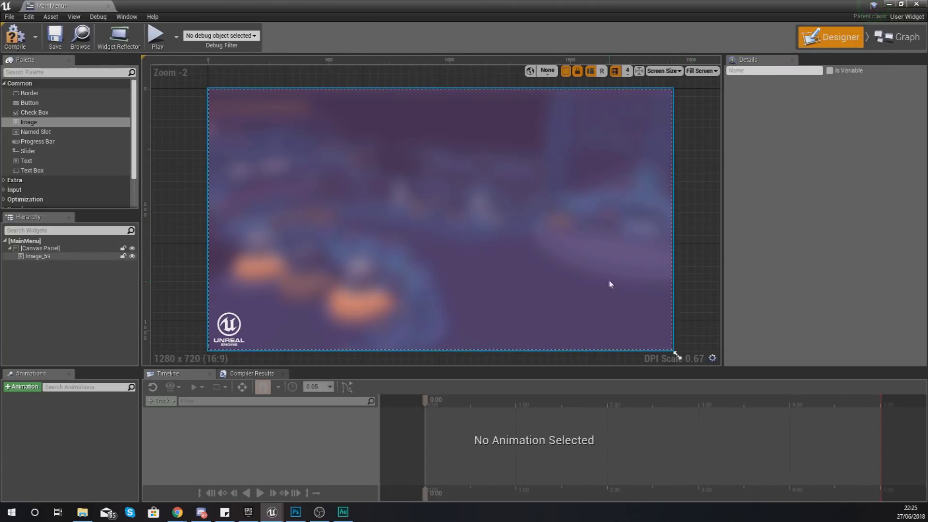
# Step: Place two Button widgets at about X 808, Y 392 and X 812, Y 492, and rename the upper one StartBtn
pyautogui.click(60, 103)
pyautogui.moveTo(61, 109); pyautogui.dragTo(404, 185)
pyautogui.moveTo(31, 106); pyautogui.dragTo(304, 165)
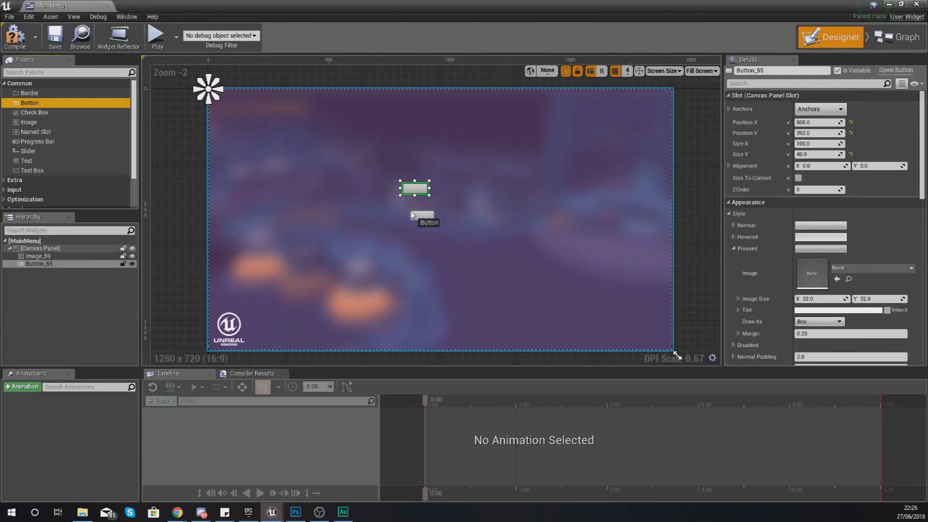
pyautogui.moveTo(408, 208); pyautogui.dragTo(408, 209)
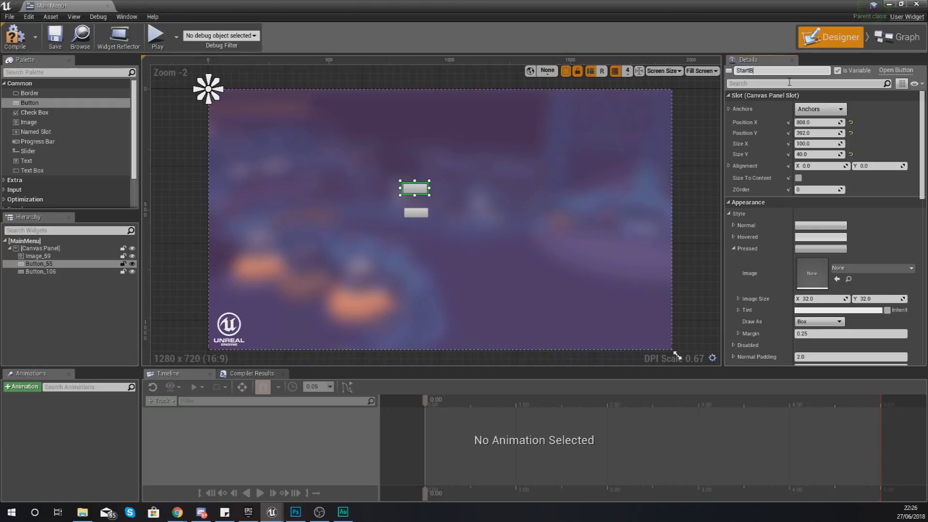
pyautogui.write('n')
pyautogui.press('Return')
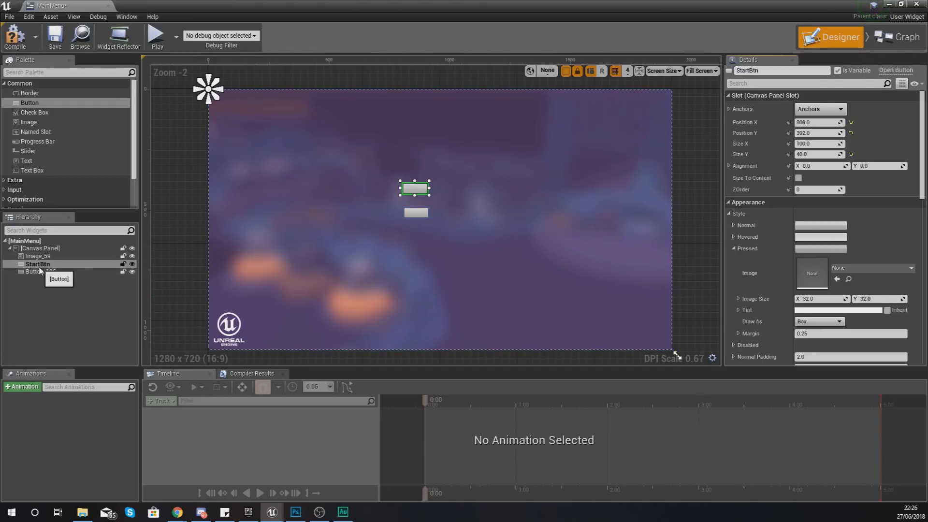
pyautogui.moveTo(422, 197)
pyautogui.mouseDown()
pyautogui.moveTo(406, 181)
pyautogui.moveTo(414, 205)
pyautogui.moveTo(417, 198)
pyautogui.mouseUp()
pyautogui.hotkey('ctrl', 'z')
pyautogui.click(415, 188)
pyautogui.click(432, 185)
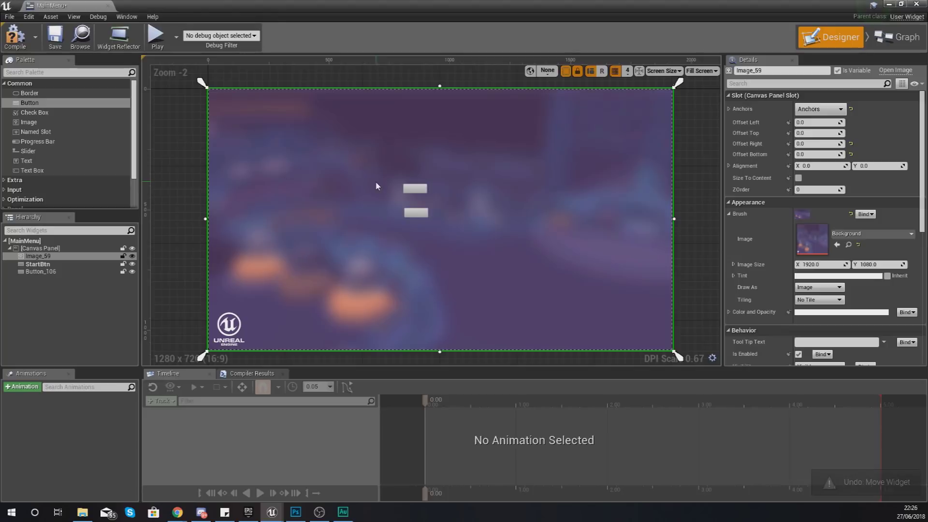
# Step: Set StartBtn's ZOrder to 1 and raise the lower button's ZOrder above the background image as well
pyautogui.click(410, 191)
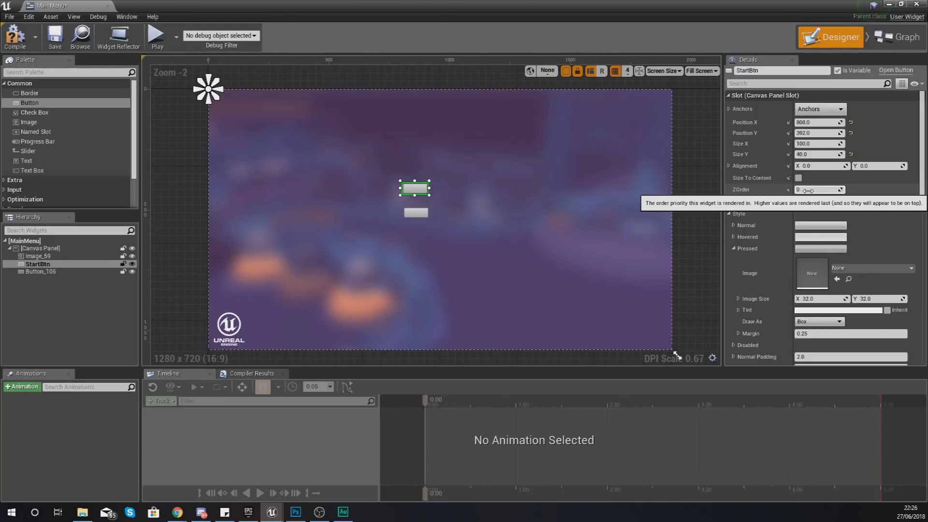
pyautogui.moveTo(808, 191); pyautogui.dragTo(815, 201)
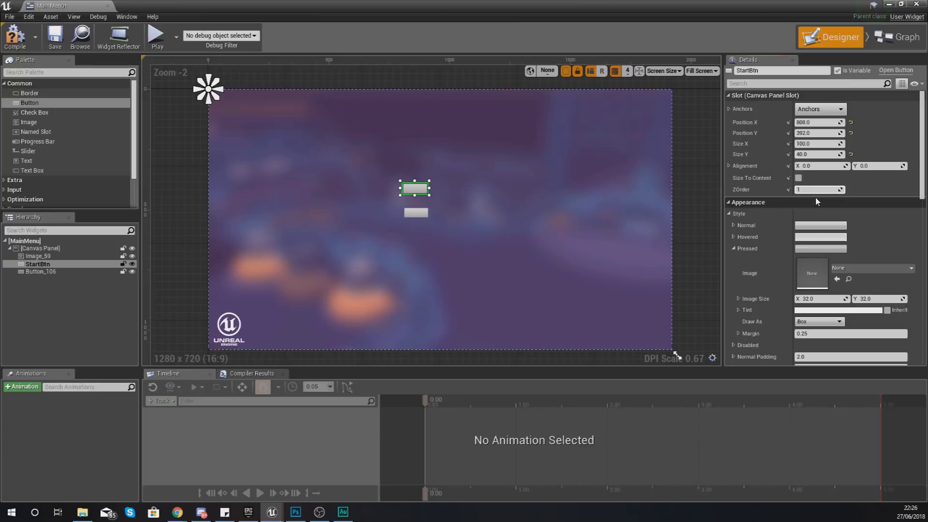
pyautogui.click(416, 213)
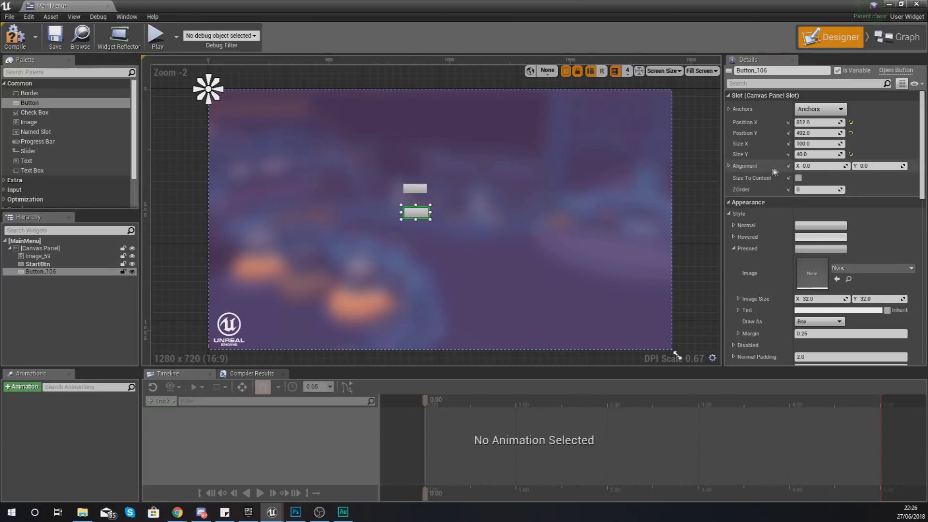
pyautogui.moveTo(809, 189); pyautogui.dragTo(816, 190)
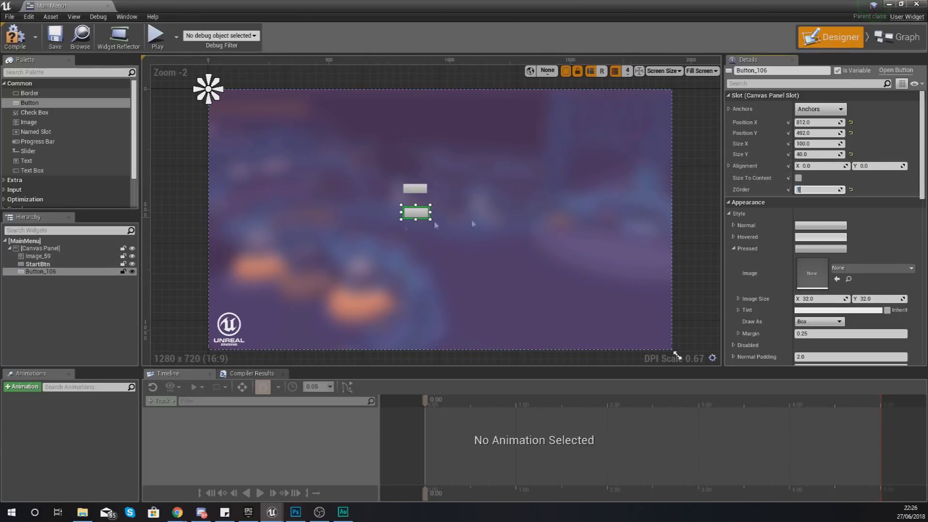
# Step: Move StartBtn to about X 884, Y 380 on the canvas
pyautogui.moveTo(404, 236)
pyautogui.mouseDown()
pyautogui.moveTo(366, 218)
pyautogui.moveTo(413, 235)
pyautogui.mouseUp()
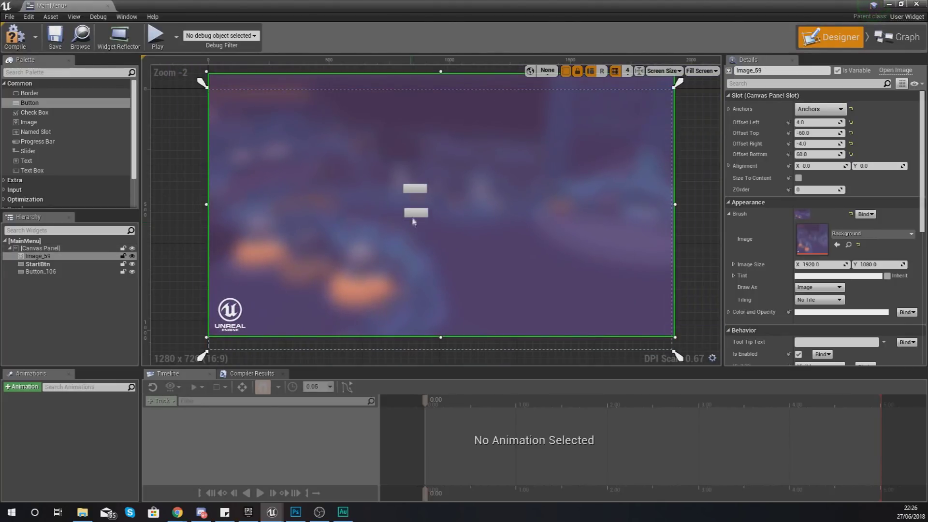
pyautogui.hotkey('ctrl', 'z')
pyautogui.click(422, 191)
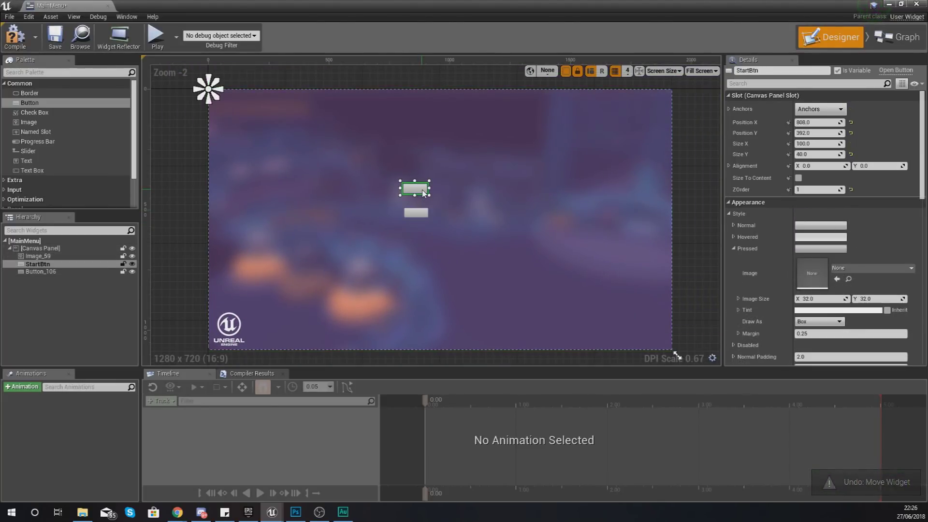
pyautogui.moveTo(420, 192); pyautogui.dragTo(445, 191)
# Step: Assign the StartButton texture to StartBtn's Normal style and set that style's margin to 0
pyautogui.click(733, 248)
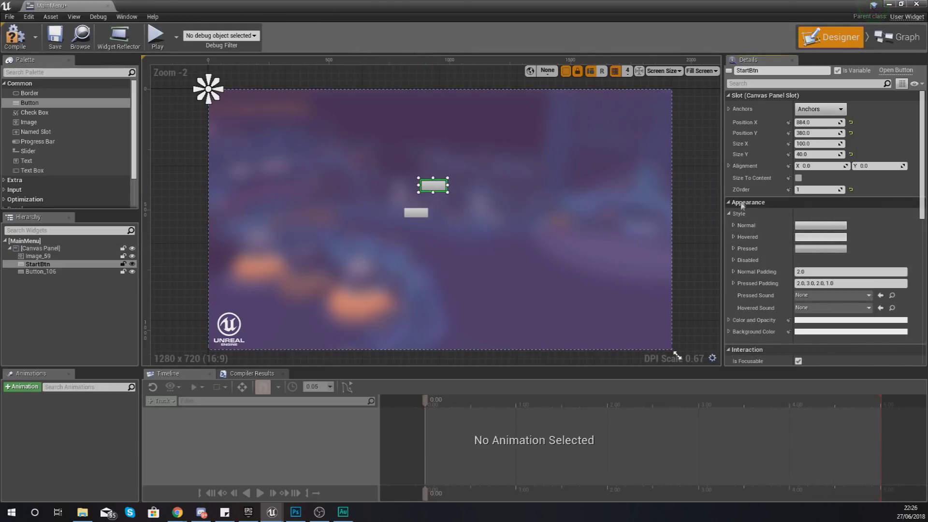
pyautogui.click(733, 225)
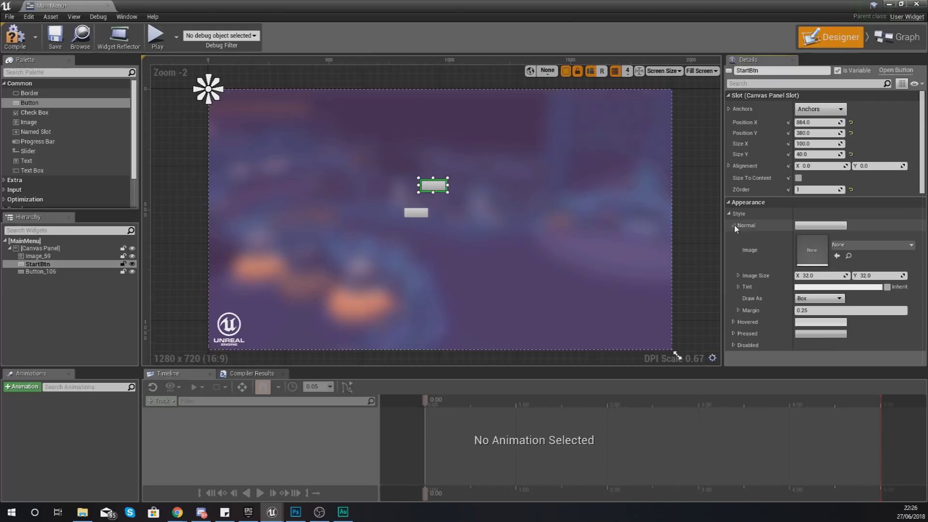
pyautogui.click(848, 247)
pyautogui.write('sta')
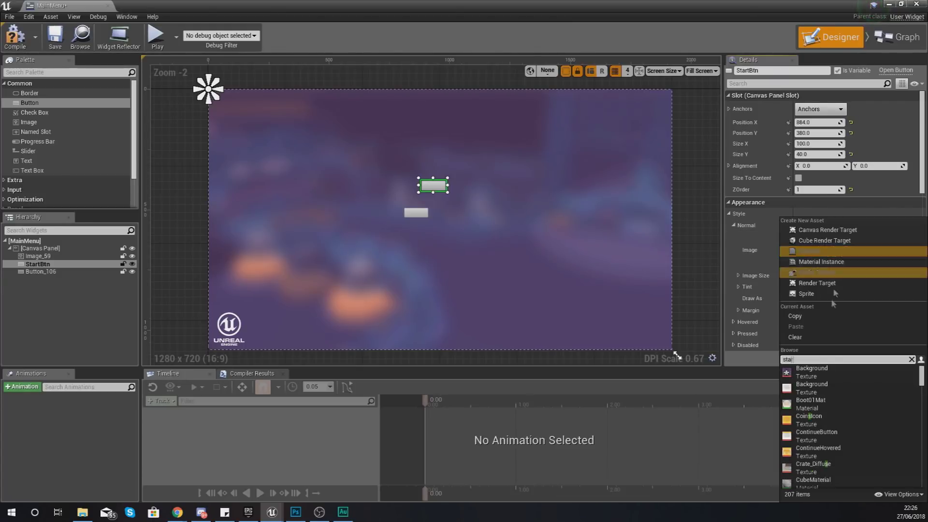
pyautogui.write('rtb')
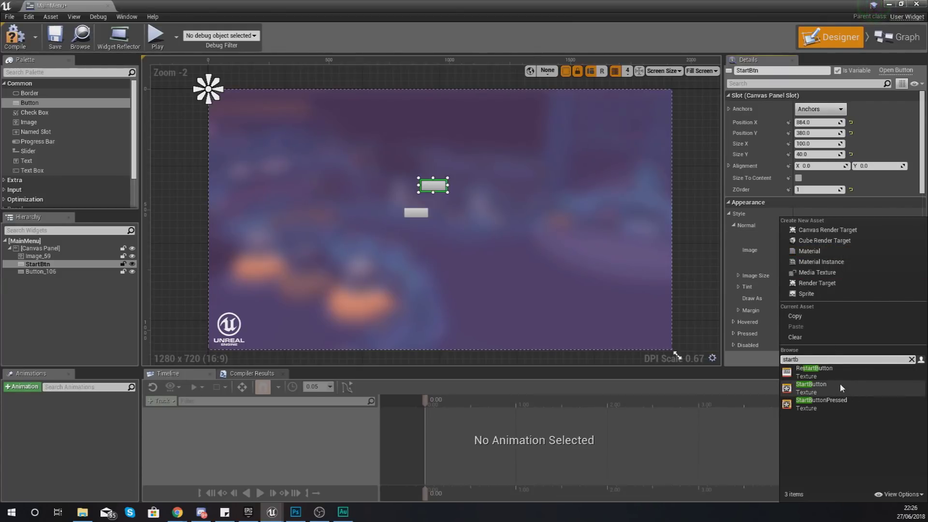
pyautogui.click(842, 385)
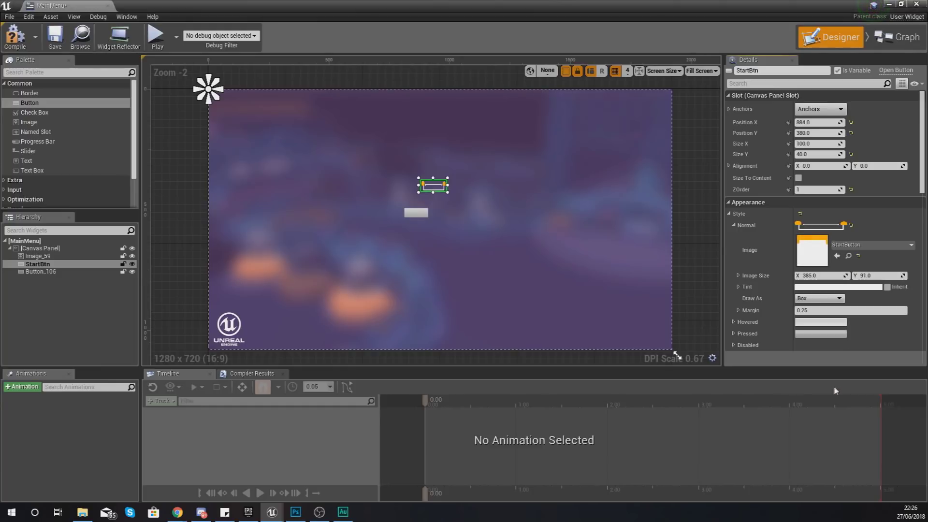
pyautogui.click(818, 310)
pyautogui.write('0')
pyautogui.press('Return')
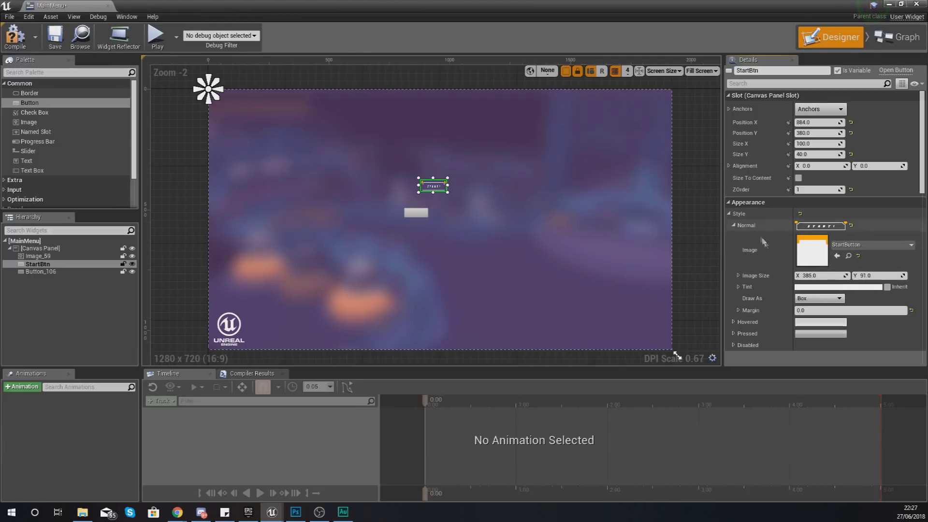
# Step: Resize StartBtn to 385 × 91 and reposition it at about X 704, Y 376, with the blank button spaced below it
pyautogui.click(817, 143)
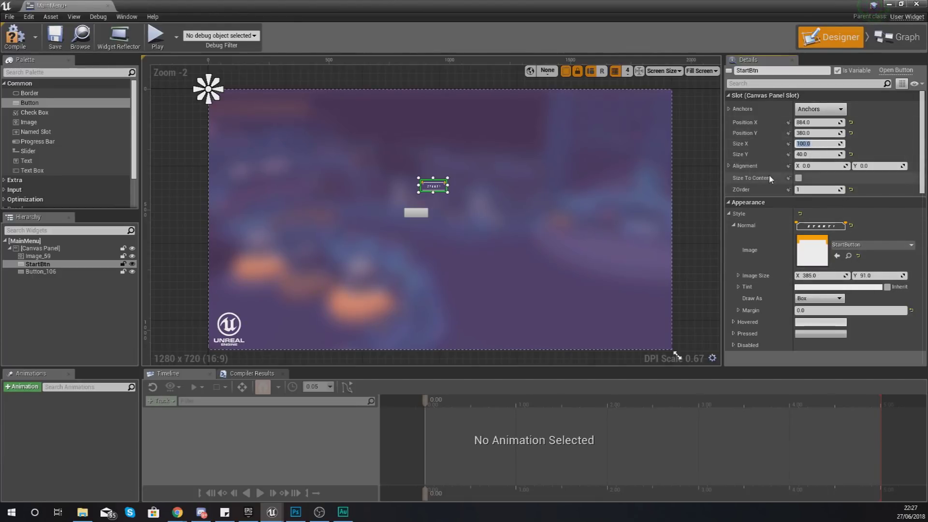
pyautogui.write('385')
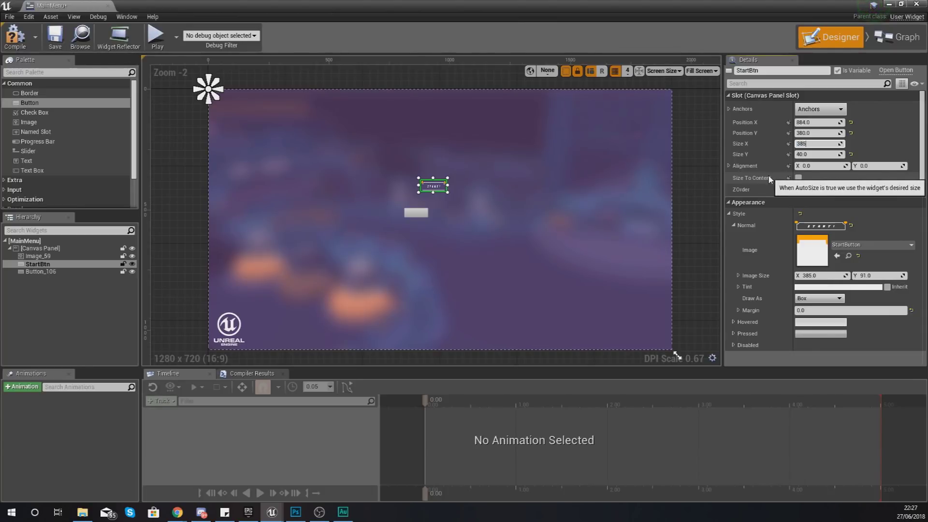
pyautogui.press('Tab')
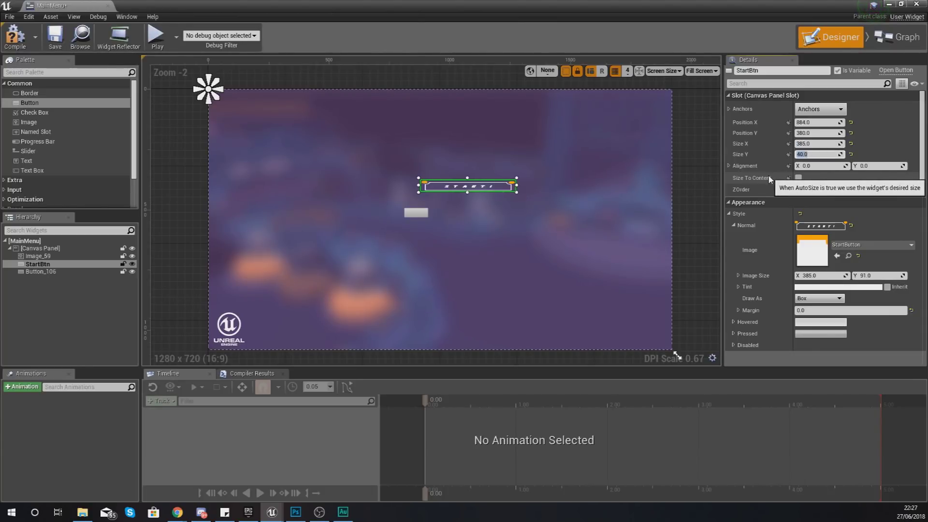
pyautogui.write('91')
pyautogui.press('Return')
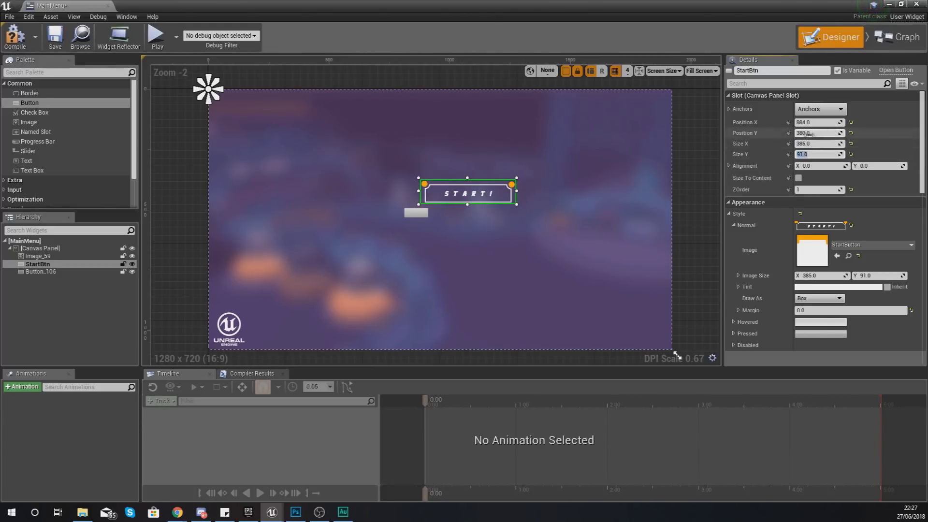
pyautogui.moveTo(476, 198); pyautogui.dragTo(417, 241)
pyautogui.click(425, 192)
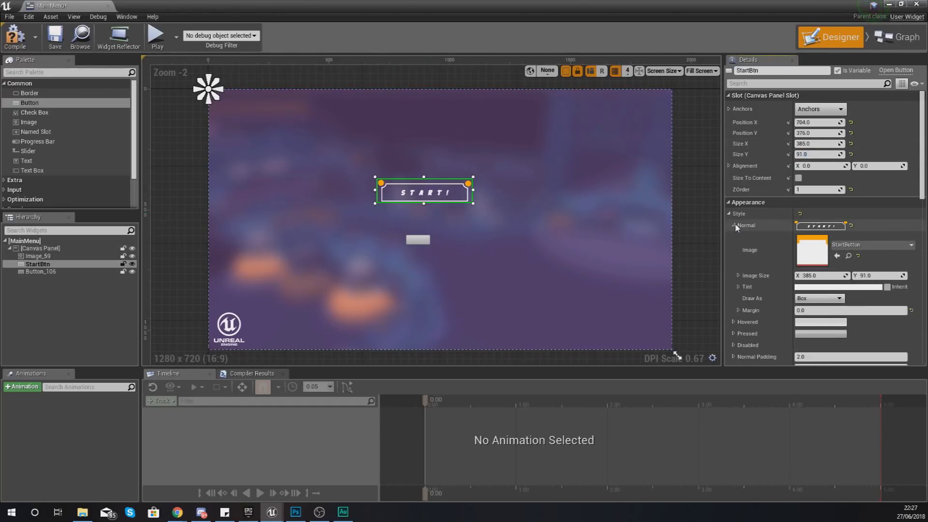
# Step: Assign the StartButtonPressed texture to StartBtn's Hovered style and set that style's margin to 0
pyautogui.click(734, 226)
pyautogui.click(733, 237)
pyautogui.click(853, 257)
pyautogui.write('start')
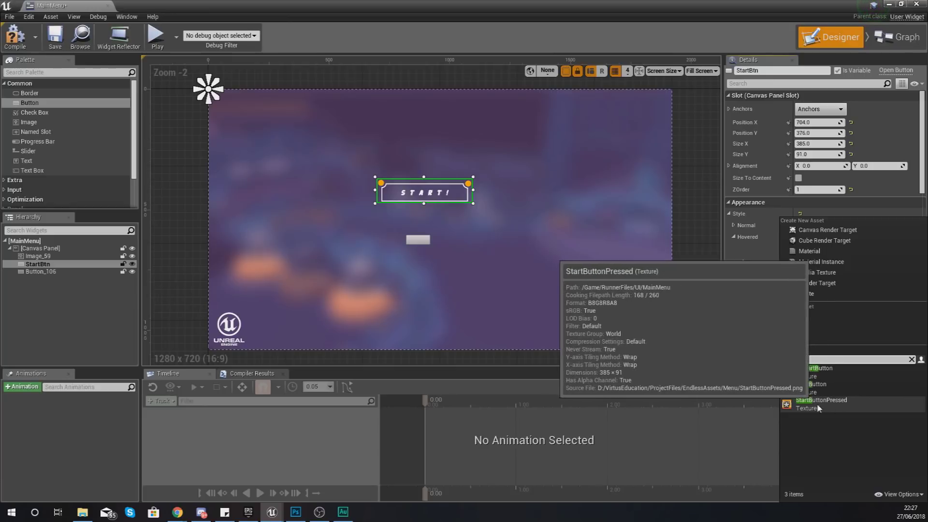
pyautogui.click(818, 402)
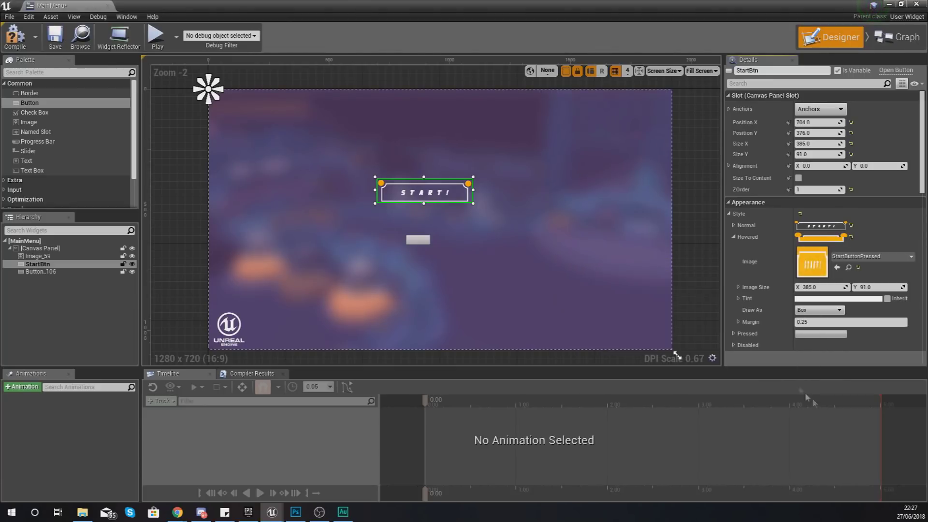
pyautogui.click(813, 322)
pyautogui.write('0')
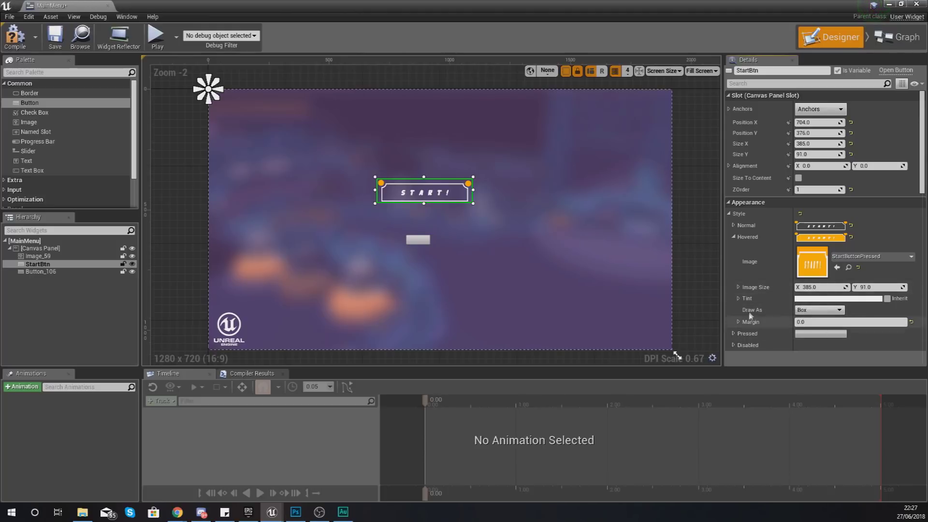
# Step: Assign the StartButtonPressed texture to StartBtn's Pressed style and set that style's margin to 0
pyautogui.click(733, 237)
pyautogui.click(732, 248)
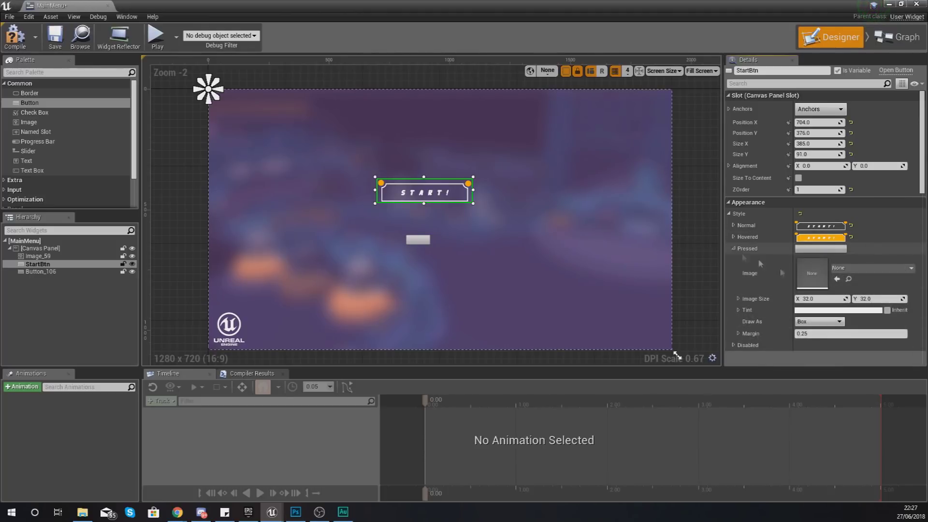
pyautogui.click(856, 271)
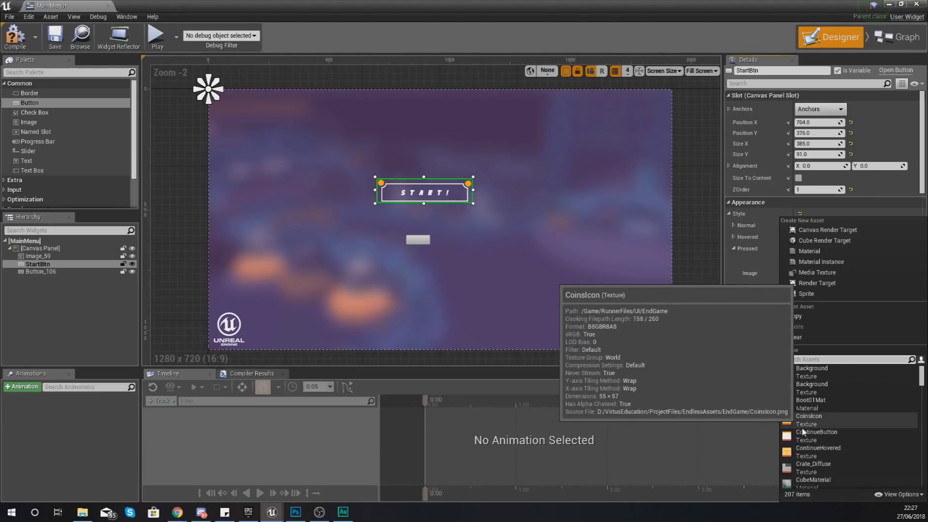
pyautogui.write('sta')
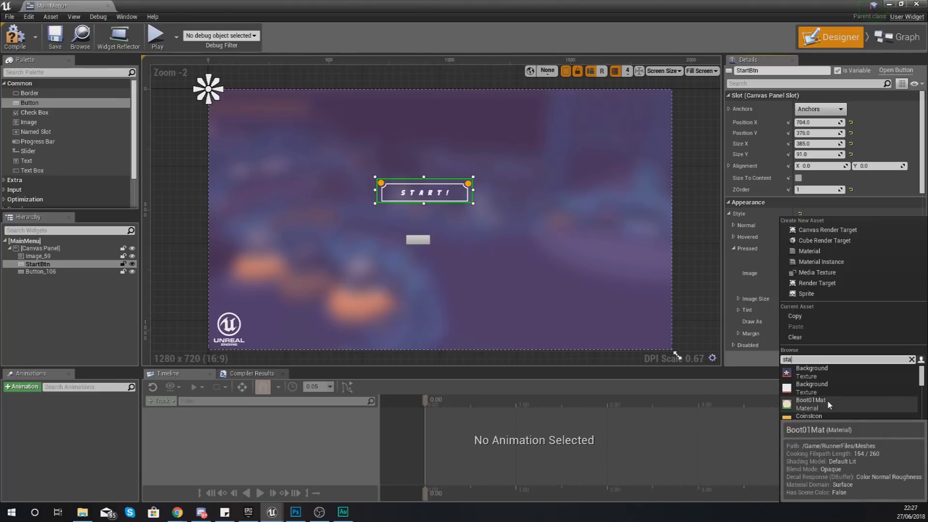
pyautogui.write('rtb')
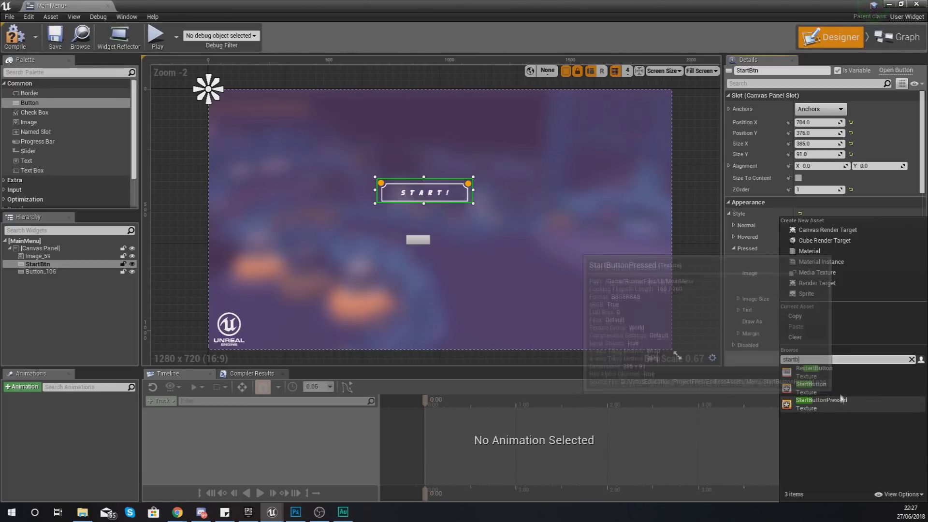
pyautogui.click(843, 404)
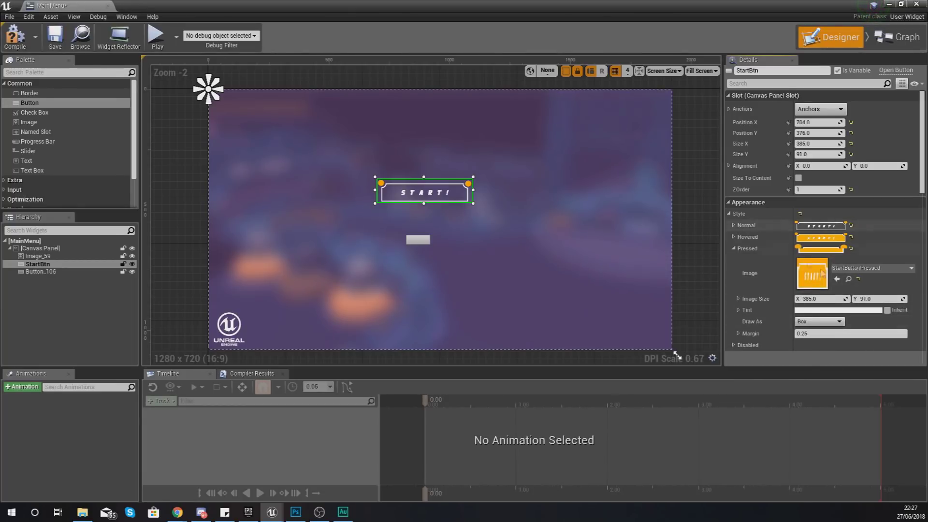
pyautogui.click(813, 333)
pyautogui.write('0')
pyautogui.press('Return')
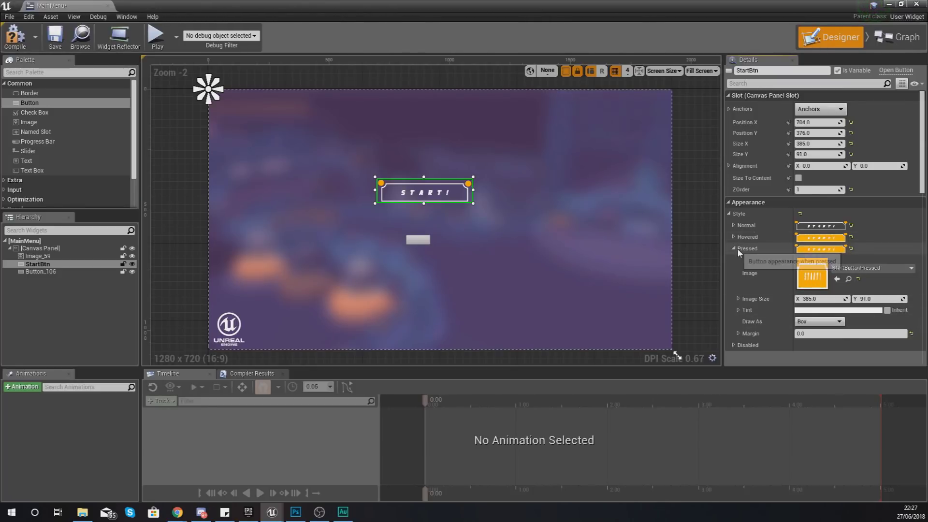
pyautogui.click(734, 248)
# Step: Assign the ExitButton texture to the blank button's Normal style and set that style's margin to 0
pyautogui.click(413, 241)
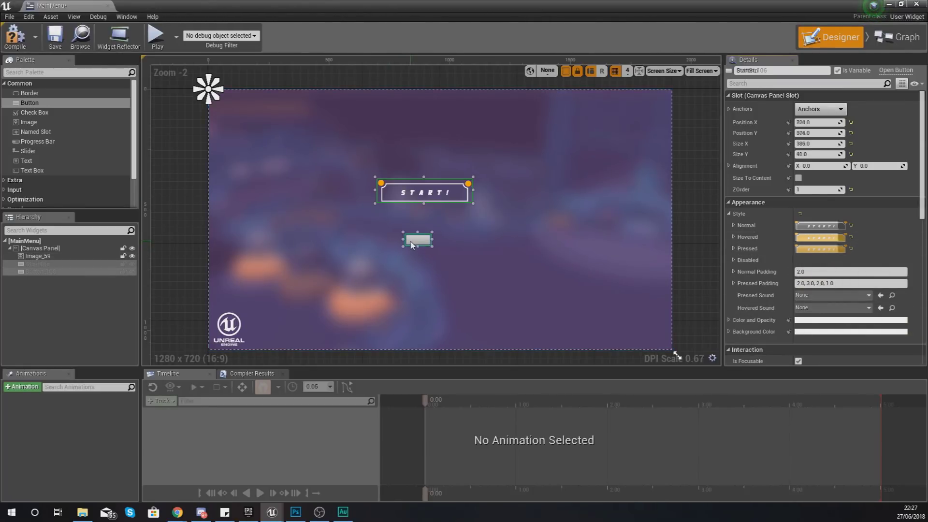
pyautogui.click(734, 225)
pyautogui.click(846, 245)
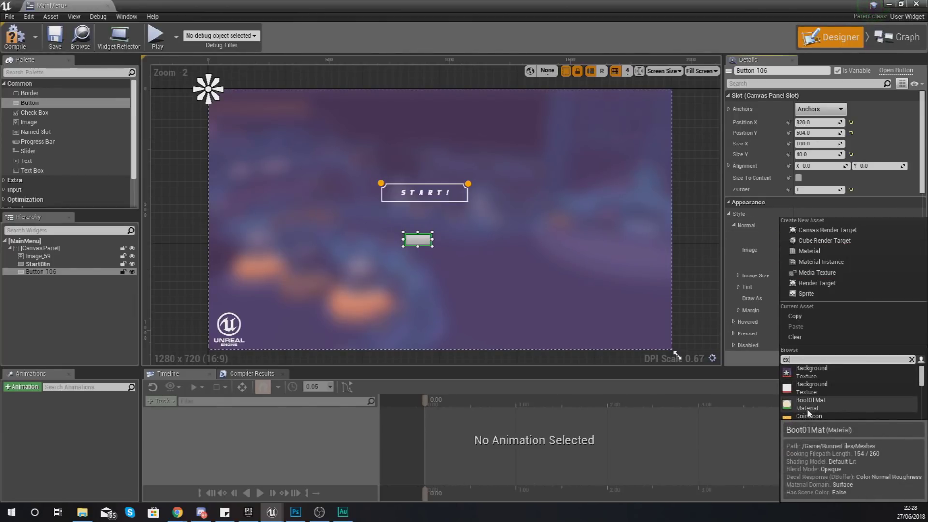
pyautogui.write('exitbutt')
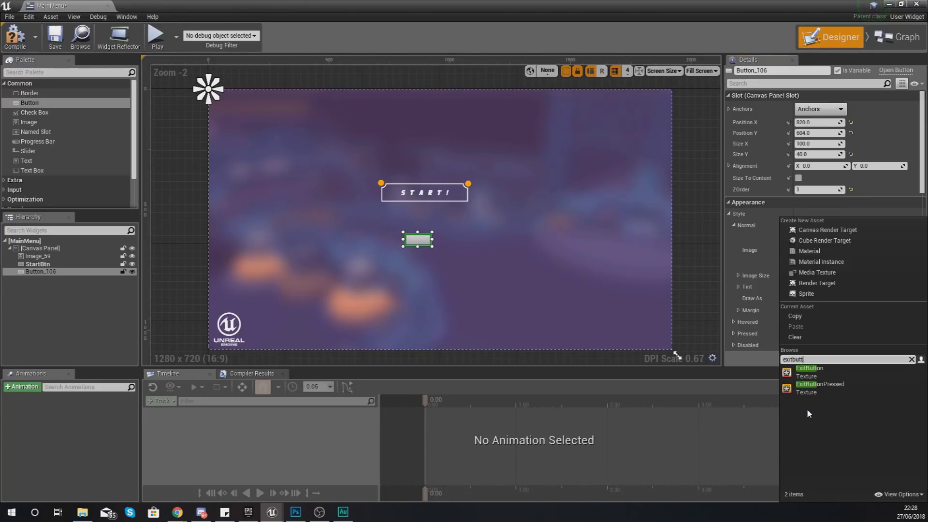
pyautogui.click(814, 373)
pyautogui.click(815, 311)
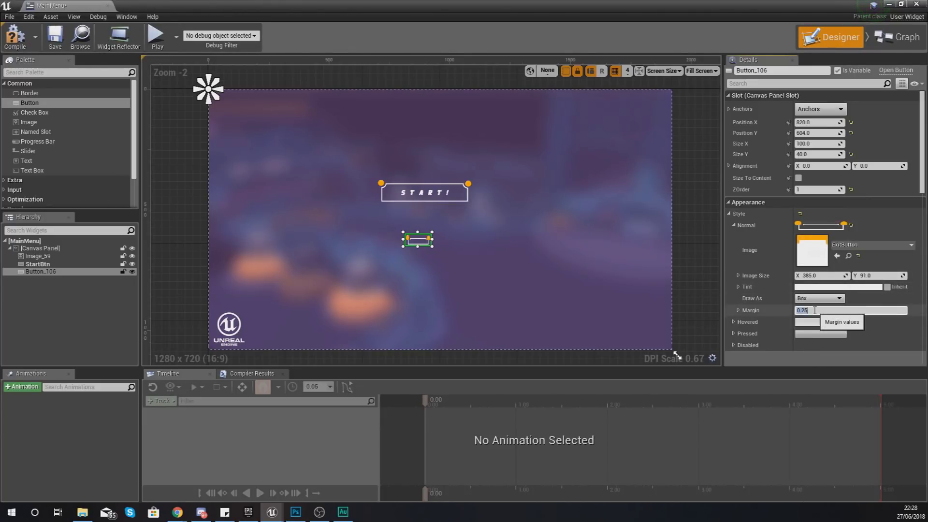
pyautogui.write('0')
pyautogui.press('Return')
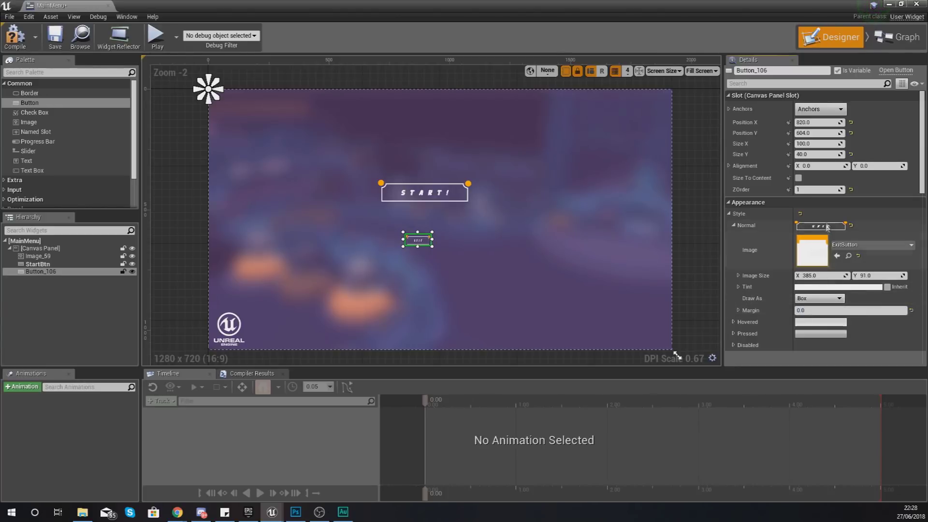
# Step: Resize the EXIT button to 385 × 91
pyautogui.click(816, 143)
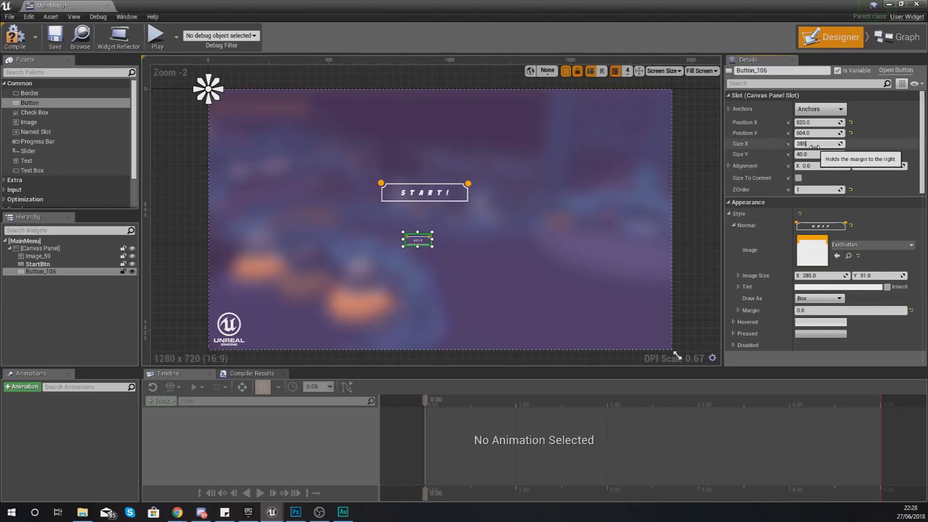
pyautogui.write('91')
pyautogui.press('Return')
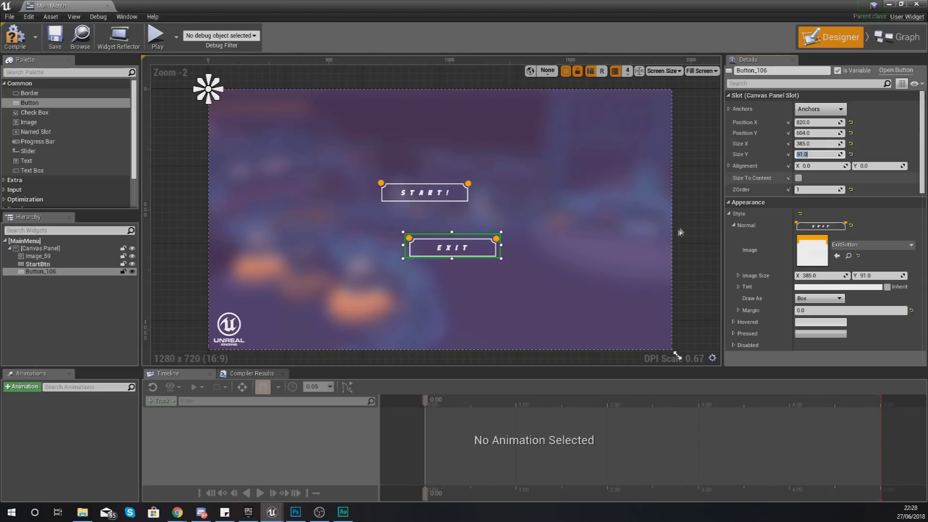
# Step: Assign the ExitButtonPressed texture to the EXIT button's Hovered style and set that style's margin to 0
pyautogui.click(733, 225)
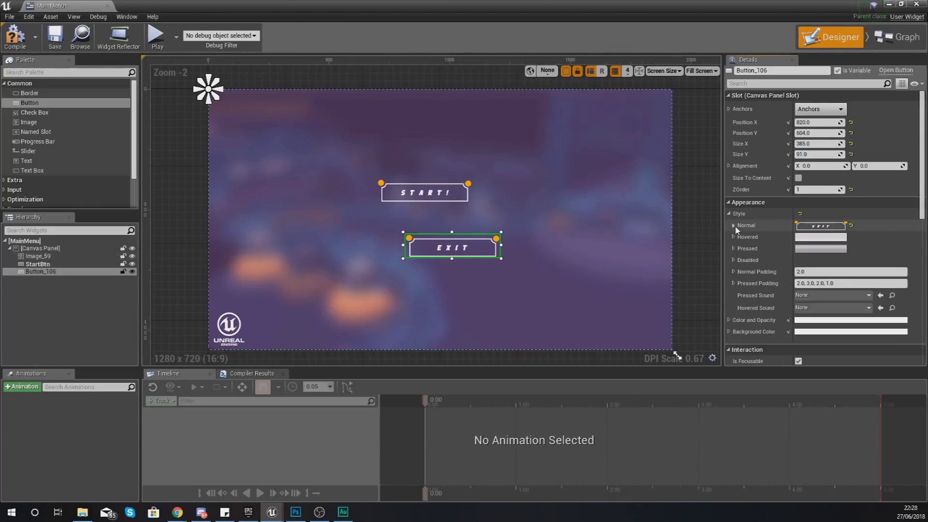
pyautogui.click(733, 237)
pyautogui.click(848, 257)
pyautogui.write('exit')
pyautogui.click(845, 385)
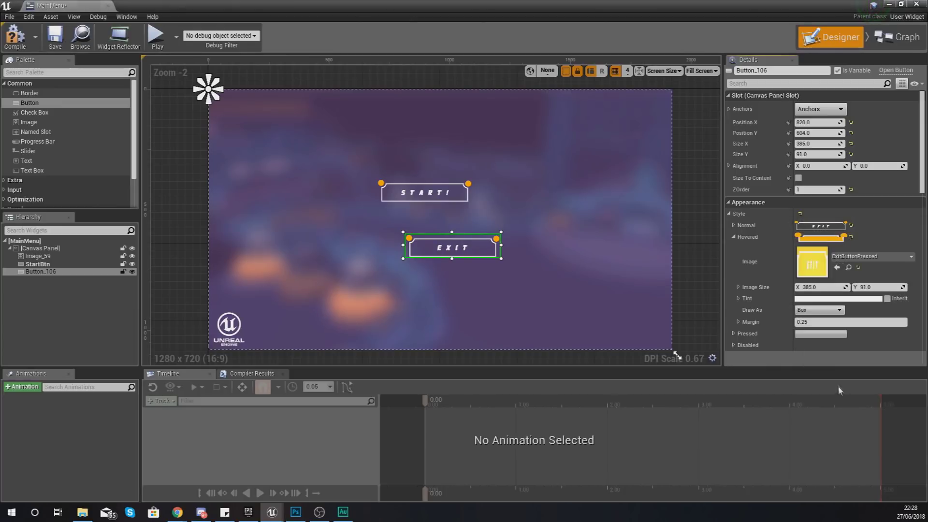
pyautogui.click(821, 321)
pyautogui.write('0')
pyautogui.press('Return')
# Step: Assign the ExitButtonPressed texture to the EXIT button's Pressed style and set that style's margin to 0
pyautogui.click(733, 237)
pyautogui.click(733, 248)
pyautogui.click(852, 267)
pyautogui.write('ex')
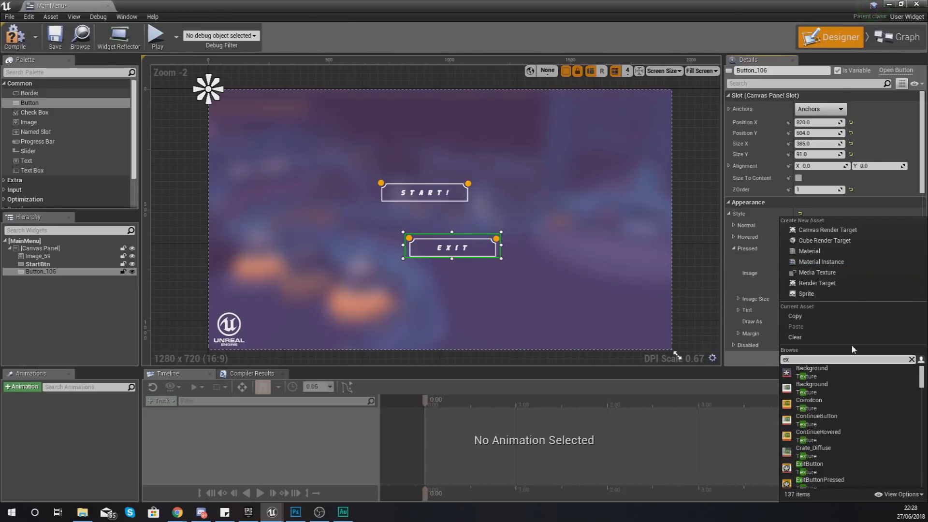
pyautogui.write('it')
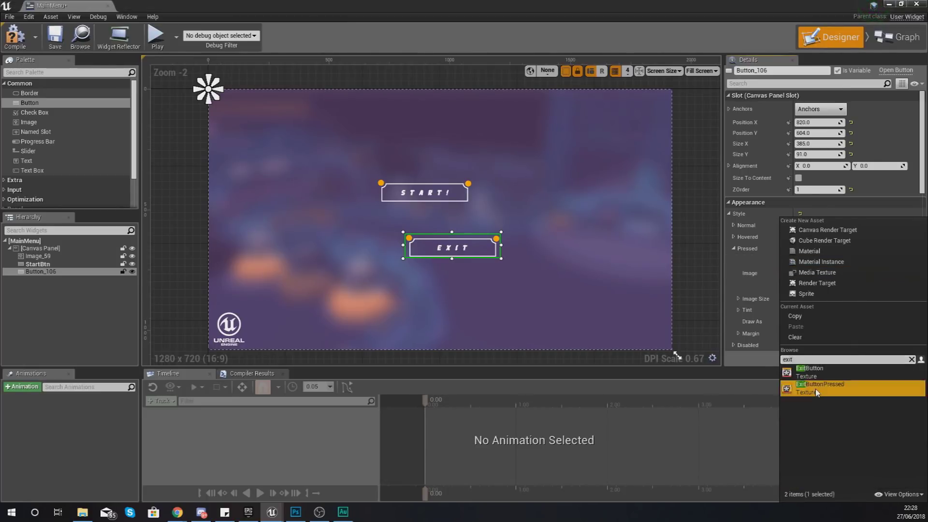
pyautogui.click(807, 379)
pyautogui.click(813, 333)
pyautogui.write('0')
pyautogui.press('Return')
# Step: Move StartBtn to about X 752, Y 448 with the EXIT button aligned directly below it, and anchor both buttons to the canvas centre
pyautogui.moveTo(458, 250); pyautogui.dragTo(437, 249)
pyautogui.moveTo(423, 191); pyautogui.dragTo(441, 216)
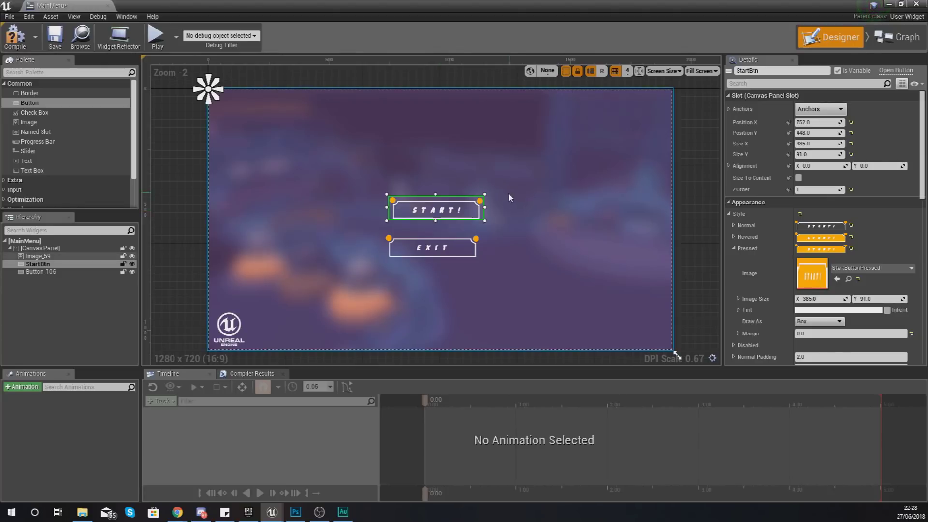
pyautogui.click(820, 109)
pyautogui.click(843, 179)
pyautogui.click(432, 247)
pyautogui.click(820, 109)
pyautogui.click(843, 167)
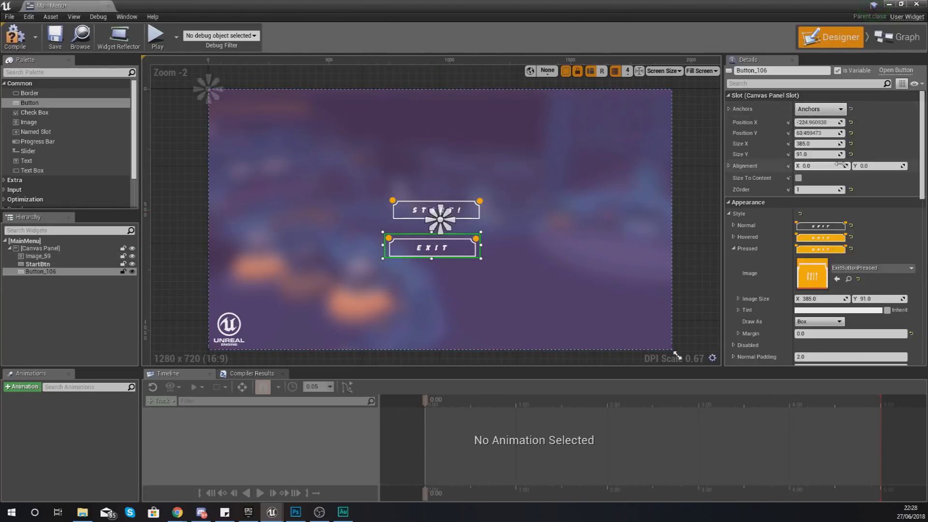
pyautogui.moveTo(445, 250); pyautogui.dragTo(443, 249)
pyautogui.click(563, 222)
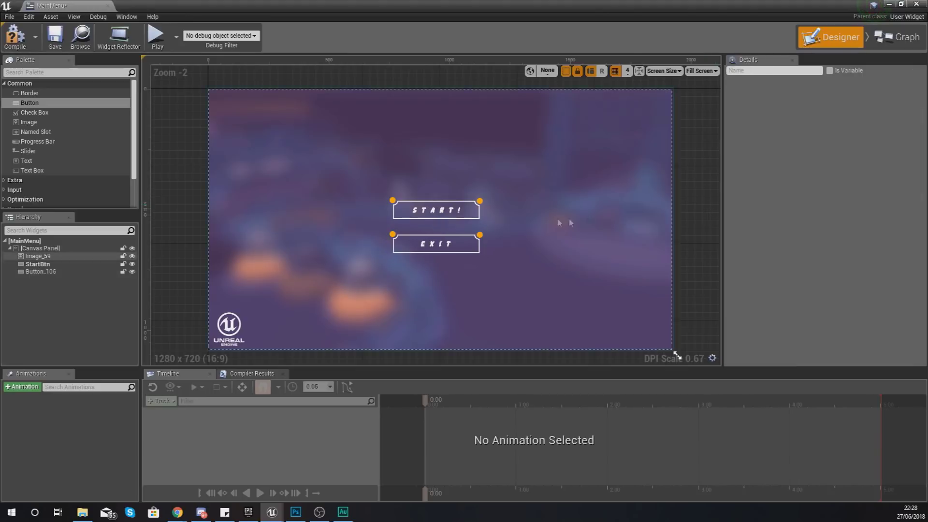
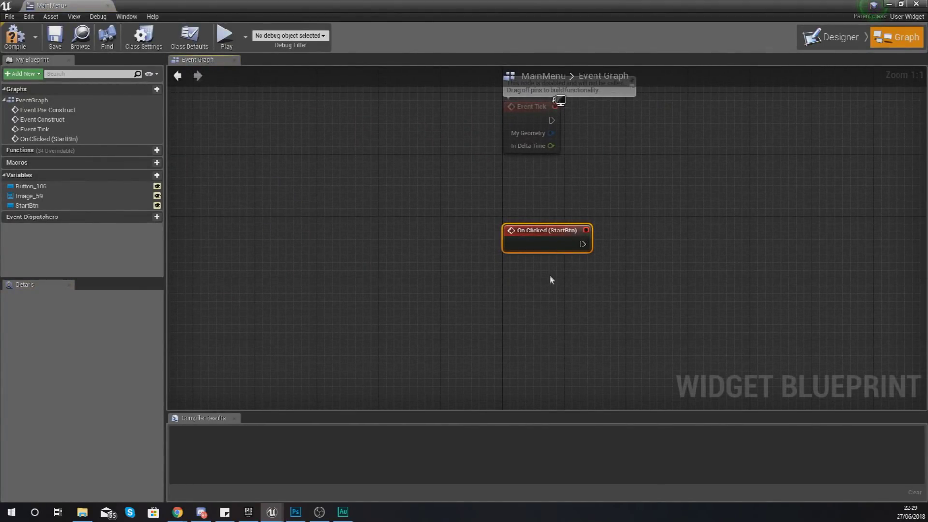
# Step: Add an Open Level node driven by the On Clicked (StartBtn) event and place it beside the event
pyautogui.moveTo(587, 257); pyautogui.dragTo(456, 267, button='right')
pyautogui.moveTo(455, 259); pyautogui.dragTo(553, 249)
pyautogui.write('load level')
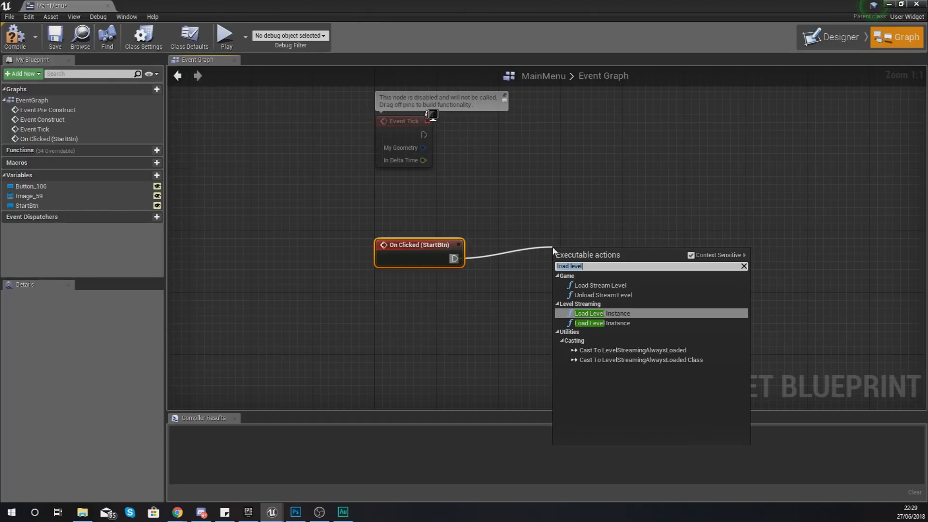
pyautogui.write('open level')
pyautogui.press('Return')
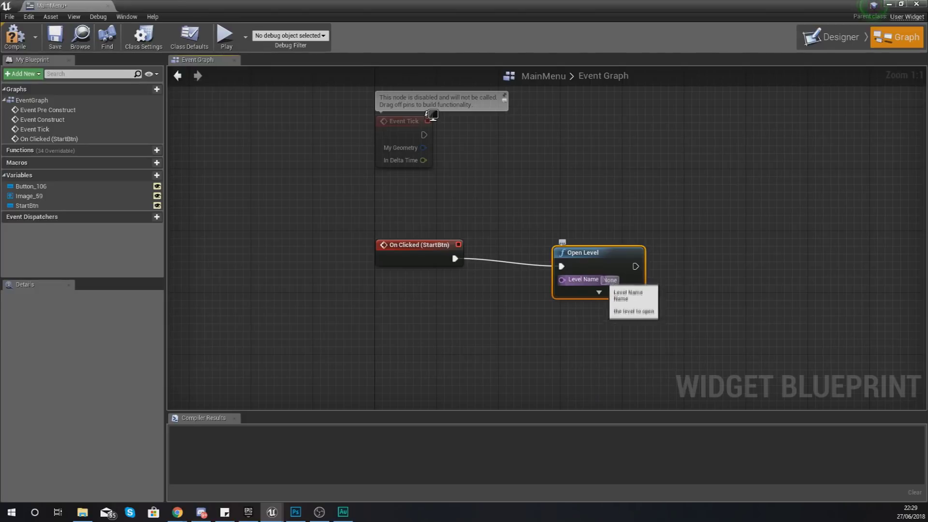
pyautogui.moveTo(603, 269); pyautogui.dragTo(587, 254)
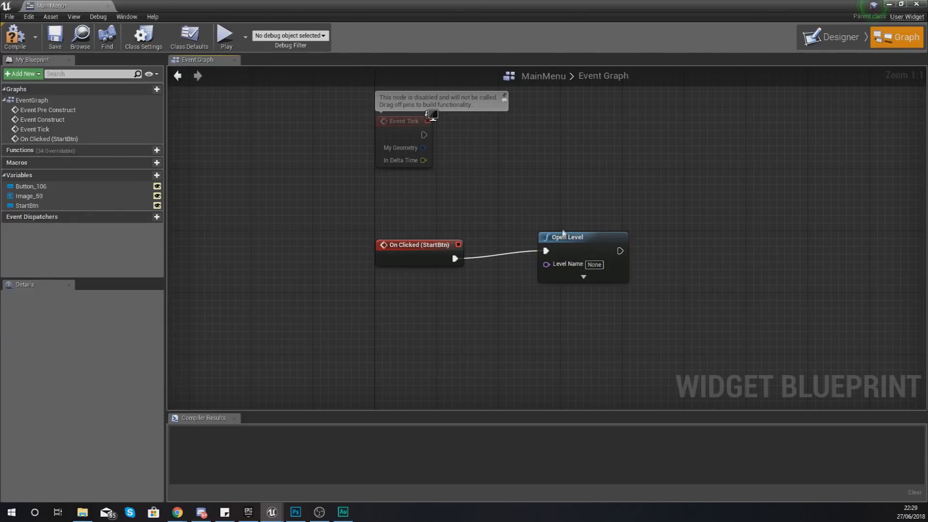
# Step: Open the RunnerLevel map from ThirdPersonBP/Maps, saving all the modified MainMenu assets
pyautogui.click(888, 4)
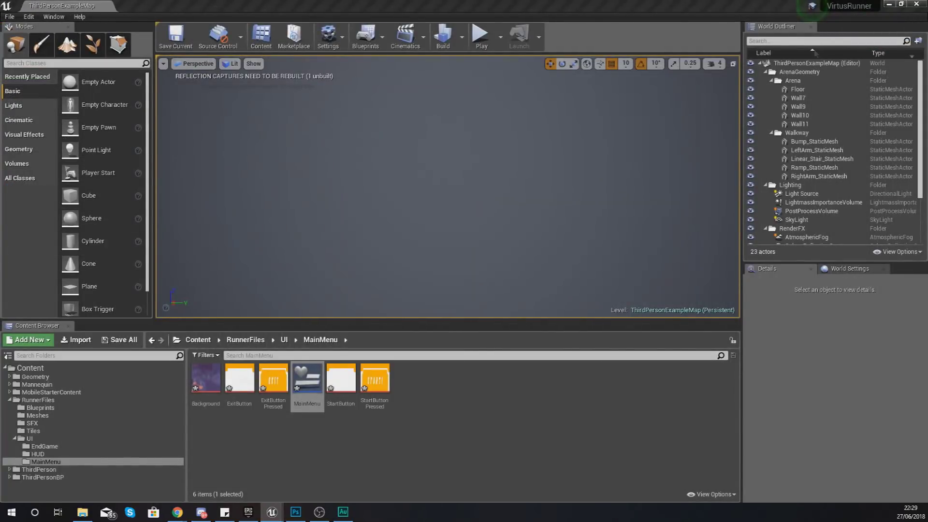
pyautogui.click(9, 16)
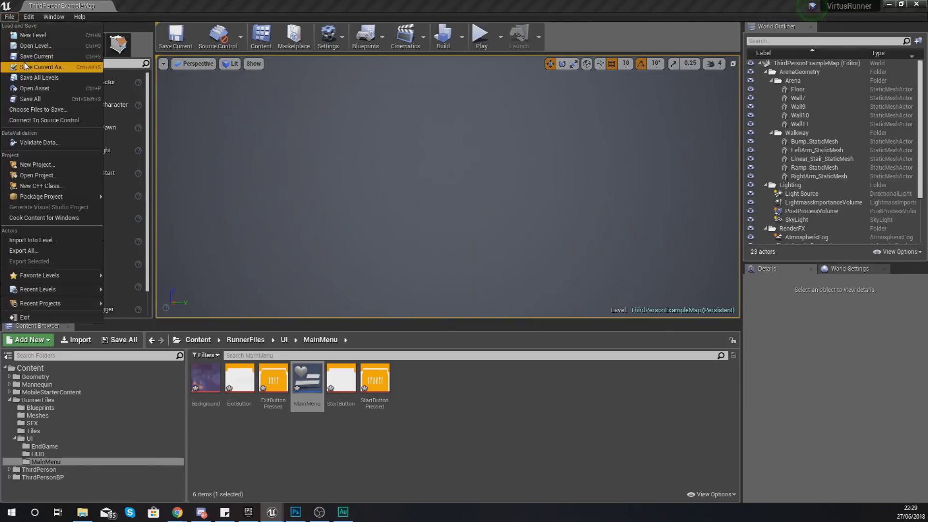
pyautogui.press('Escape')
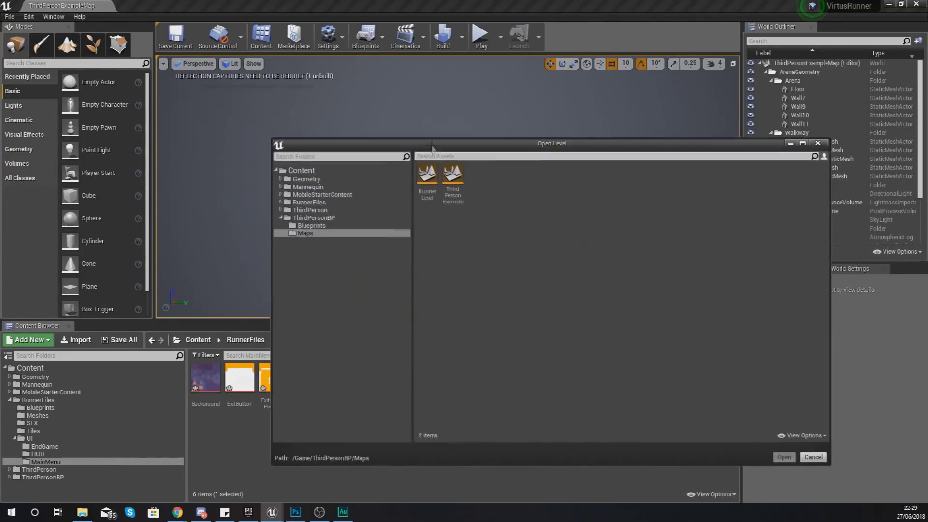
pyautogui.doubleClick(432, 184)
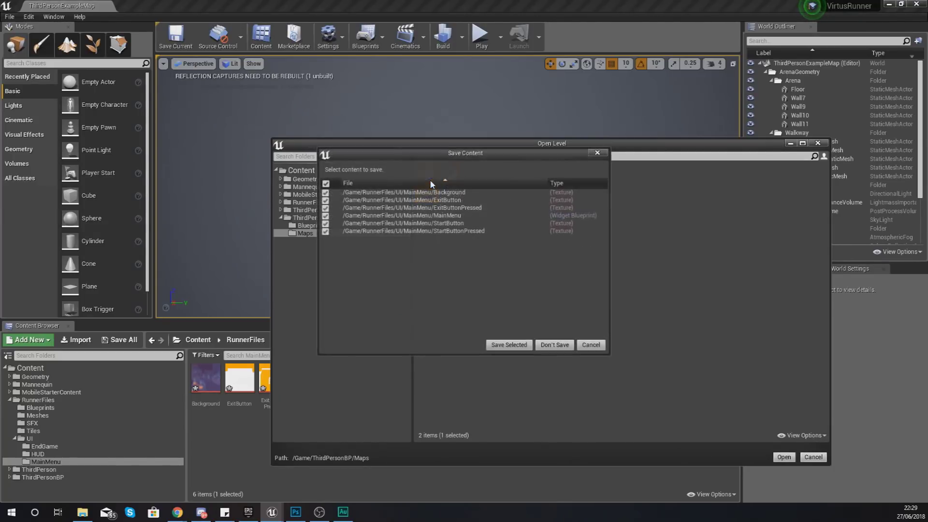
pyautogui.click(503, 346)
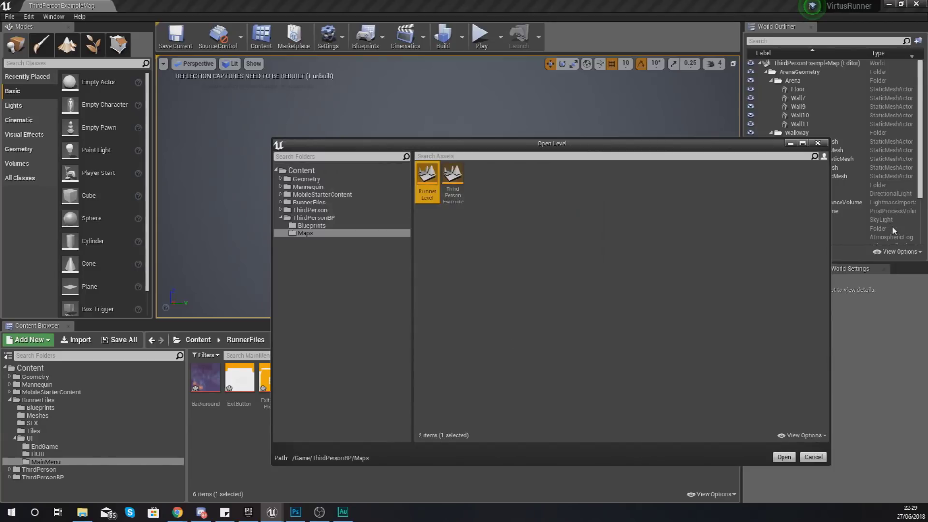
# Step: Set the Level Name of the MainMenu widget's Open Level node to RunnerLevel
pyautogui.hotkey('alt', 'Tab')
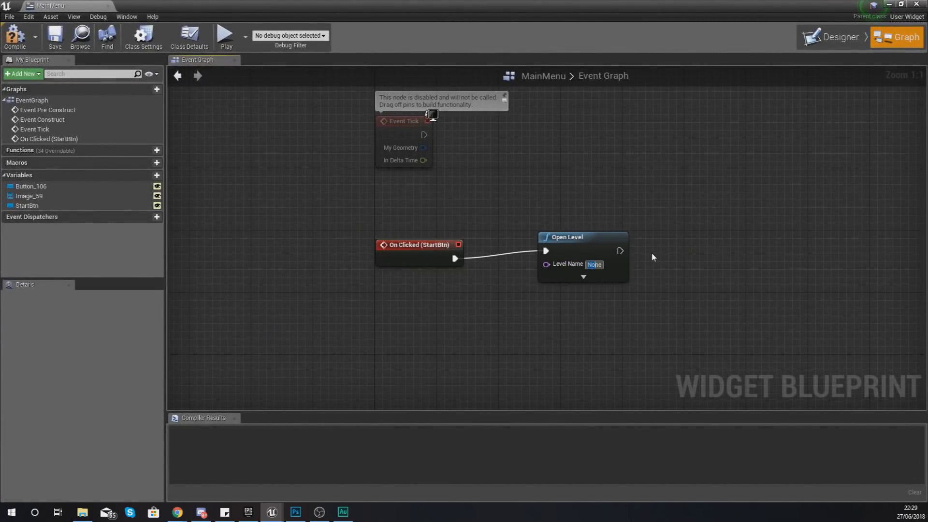
pyautogui.write('Runner')
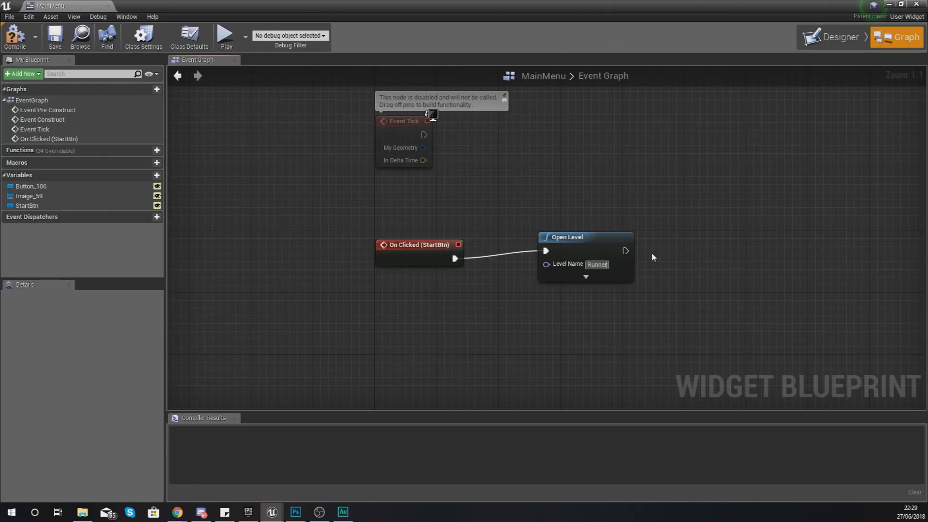
pyautogui.write('Level')
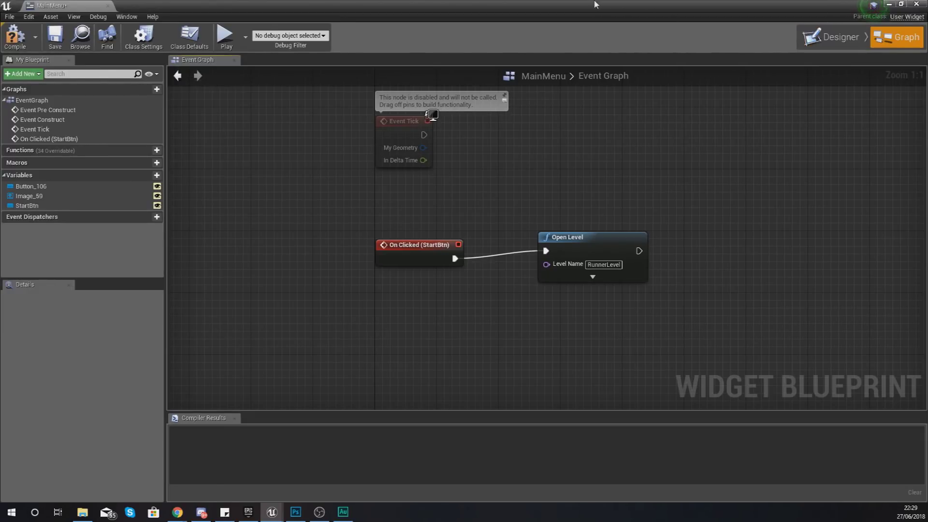
# Step: Play-test RunnerLevel in the level editor, switch the runner's lane and end the play session
pyautogui.click(888, 4)
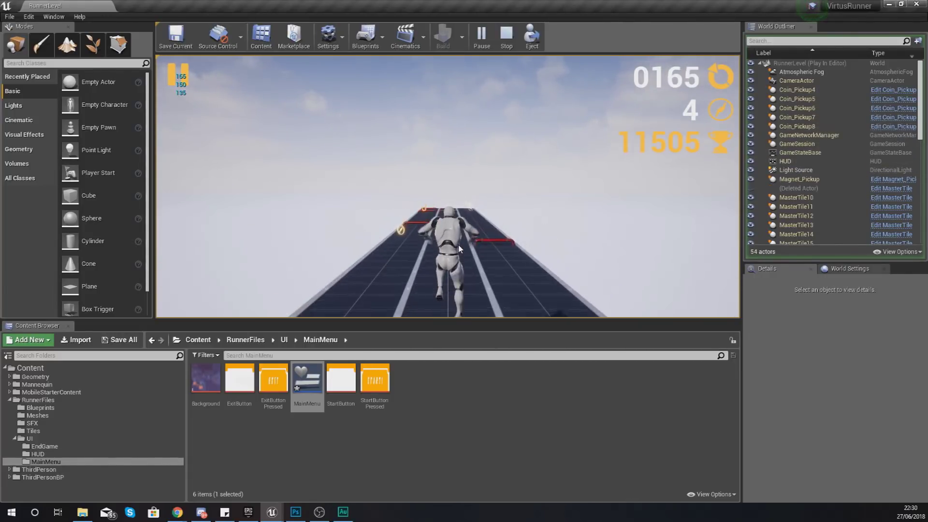
pyautogui.press('d')
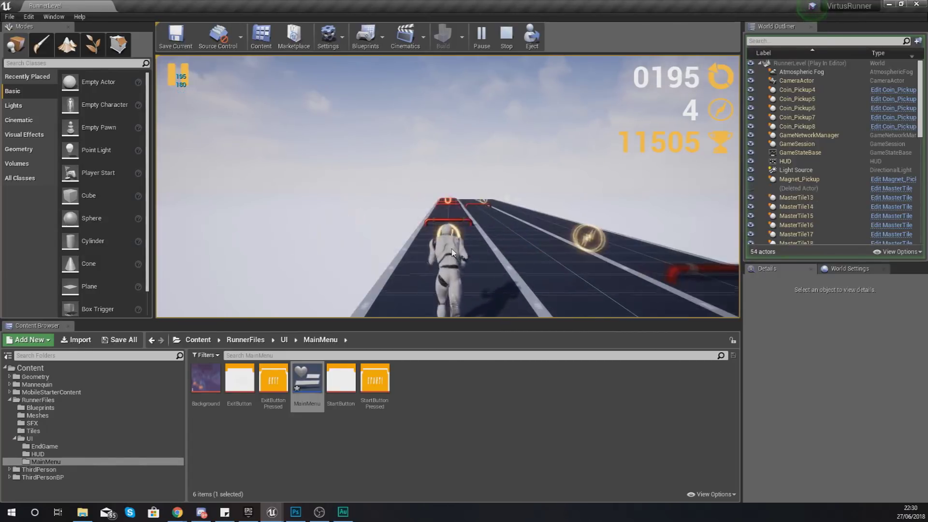
pyautogui.press('Escape')
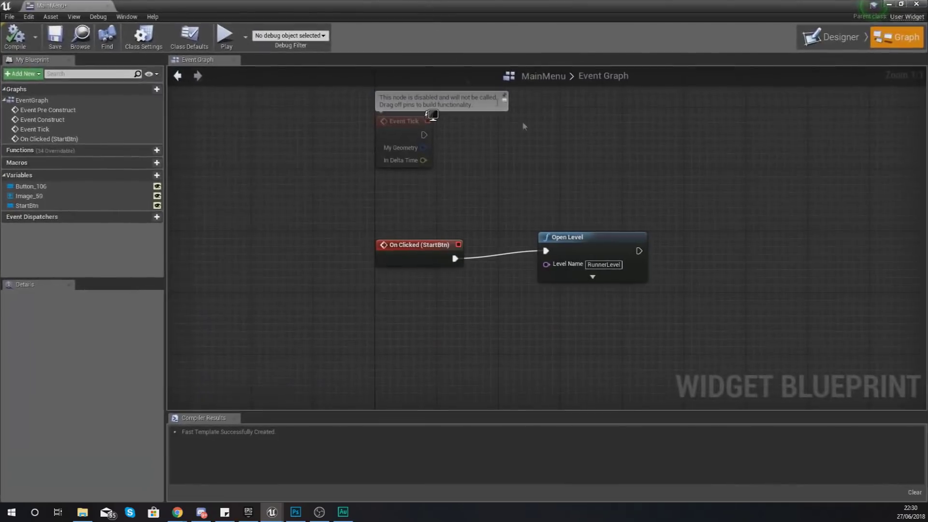
# Step: Add an On Clicked event for the EXIT button, Button_106, to the MainMenu event graph
pyautogui.click(839, 37)
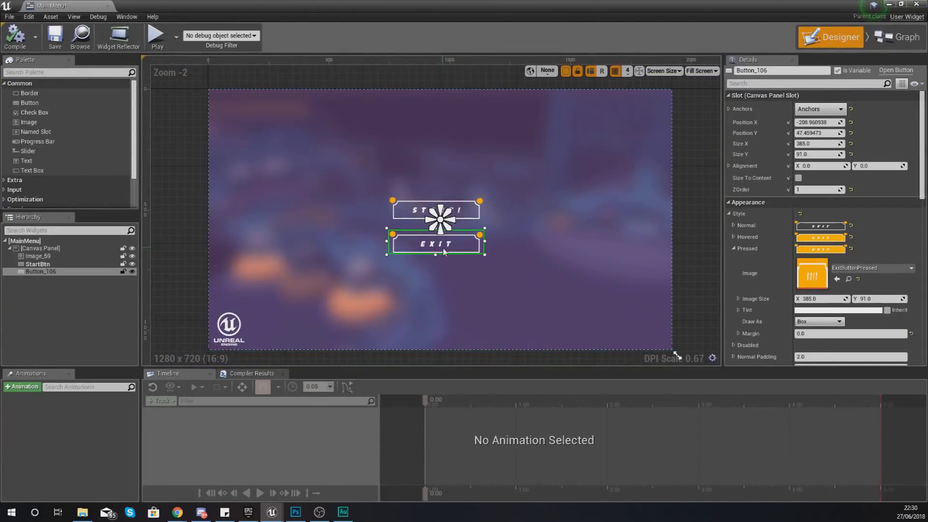
pyautogui.scroll(-12, 897, 256)
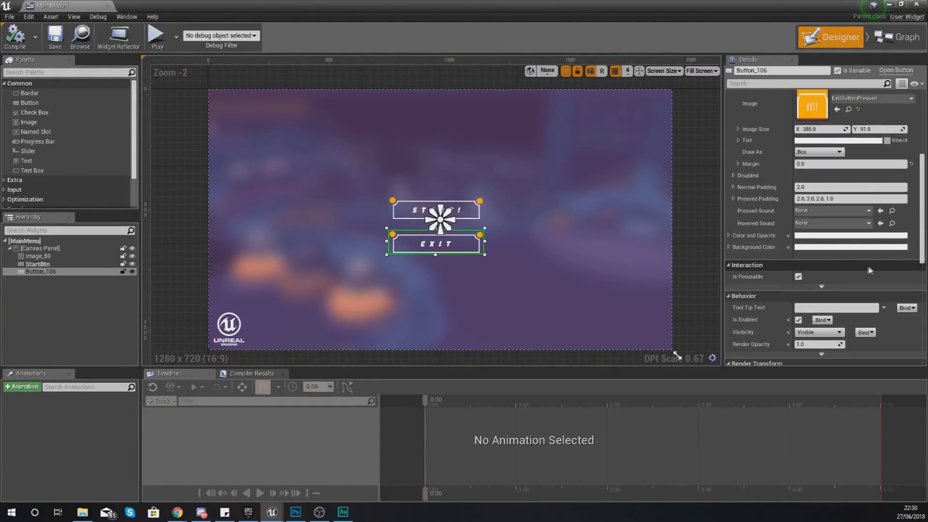
pyautogui.scroll(-5, 897, 256)
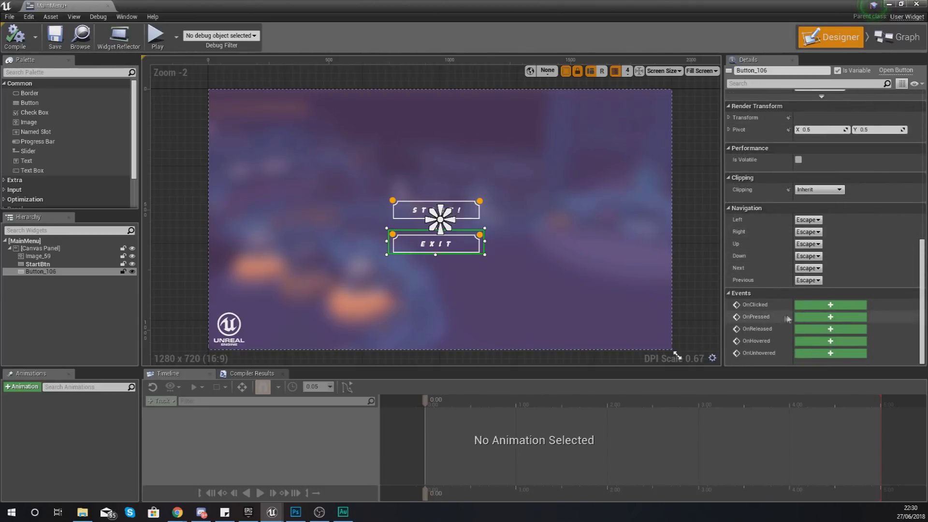
pyautogui.click(811, 305)
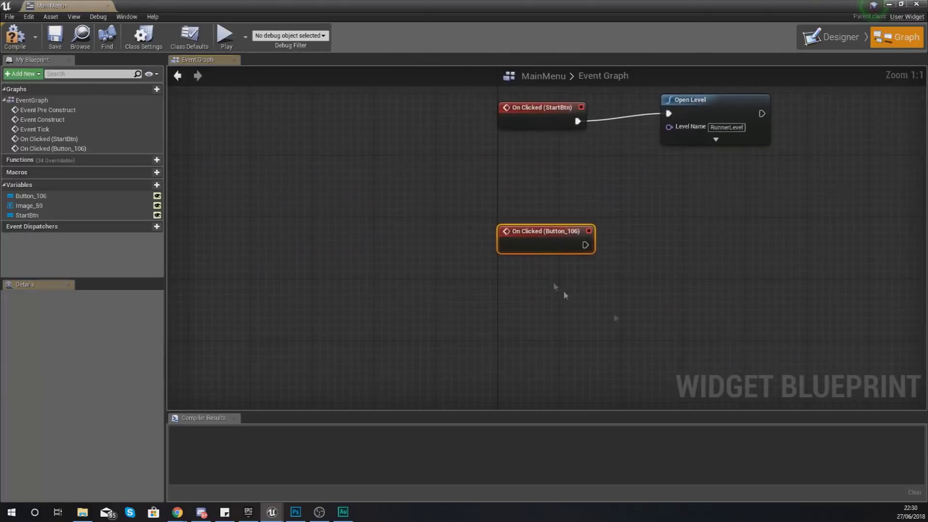
# Step: Add an Execute Console Command node driven by the On Clicked (Button_106) event and set its Command to Exit
pyautogui.moveTo(465, 288); pyautogui.dragTo(559, 278)
pyautogui.write('exit')
pyautogui.press('BackSpace')
pyautogui.press('BackSpace')
pyautogui.press('BackSpace')
pyautogui.press('BackSpace')
pyautogui.write('close')
pyautogui.press('BackSpace')
pyautogui.press('BackSpace')
pyautogui.press('BackSpace')
pyautogui.press('BackSpace')
pyautogui.press('BackSpace')
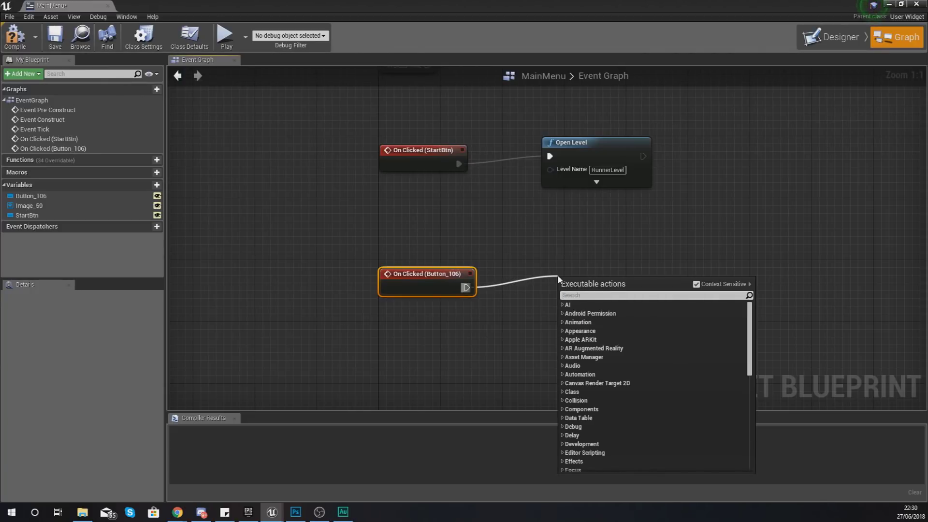
pyautogui.write('console')
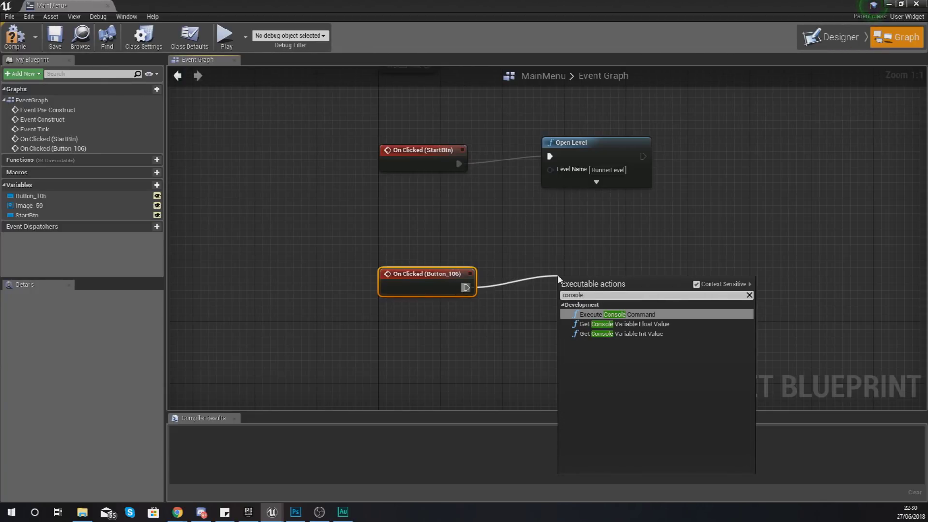
pyautogui.press('Return')
pyautogui.click(605, 309)
pyautogui.write('E')
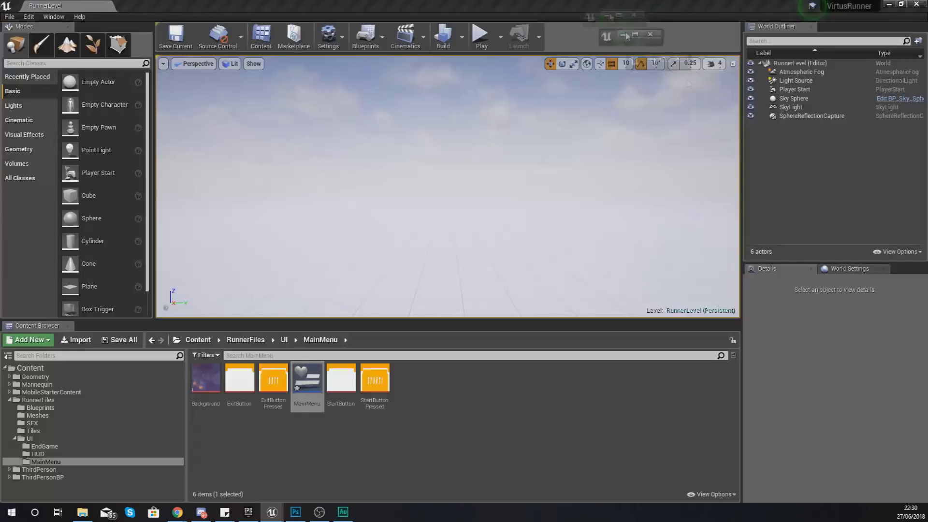
# Step: Play-test RunnerLevel, restart the run from the game over screen and run the exit command in the in-game console
pyautogui.hotkey('alt', 'p')
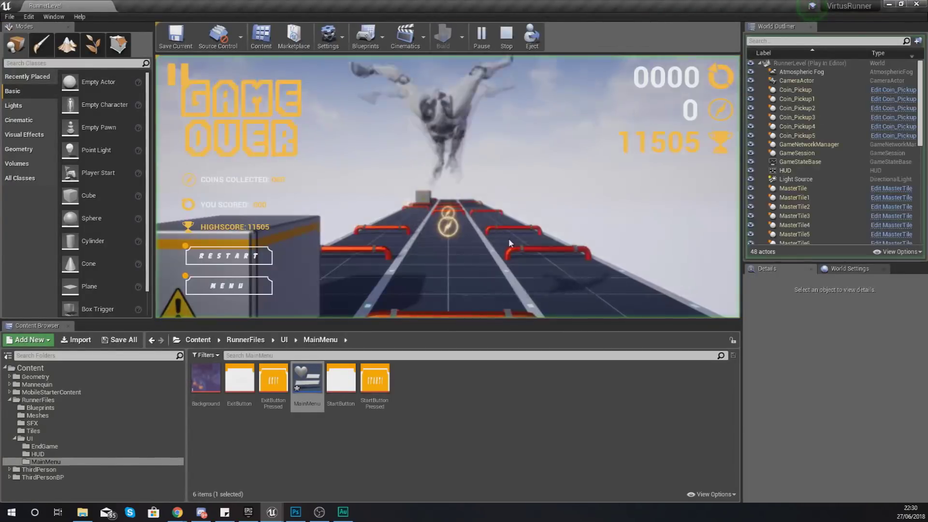
pyautogui.click(227, 256)
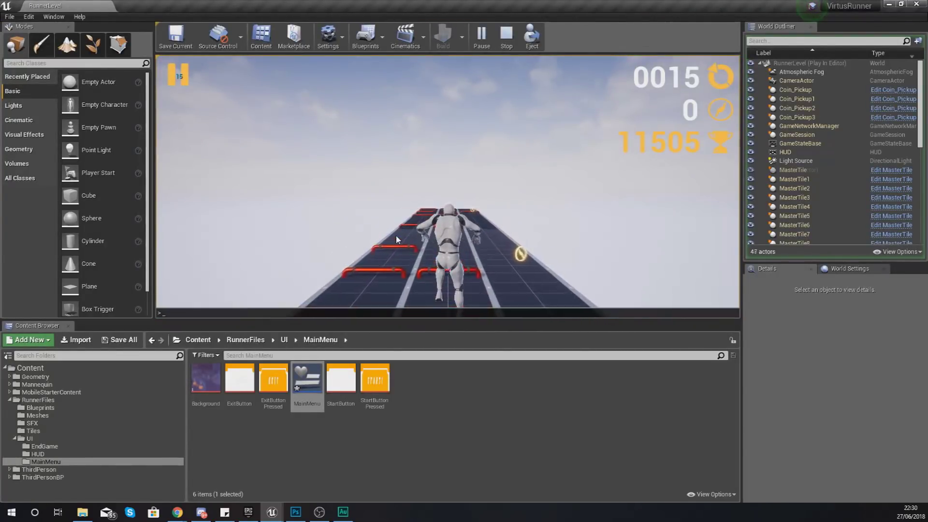
pyautogui.write('exit')
pyautogui.press('Return')
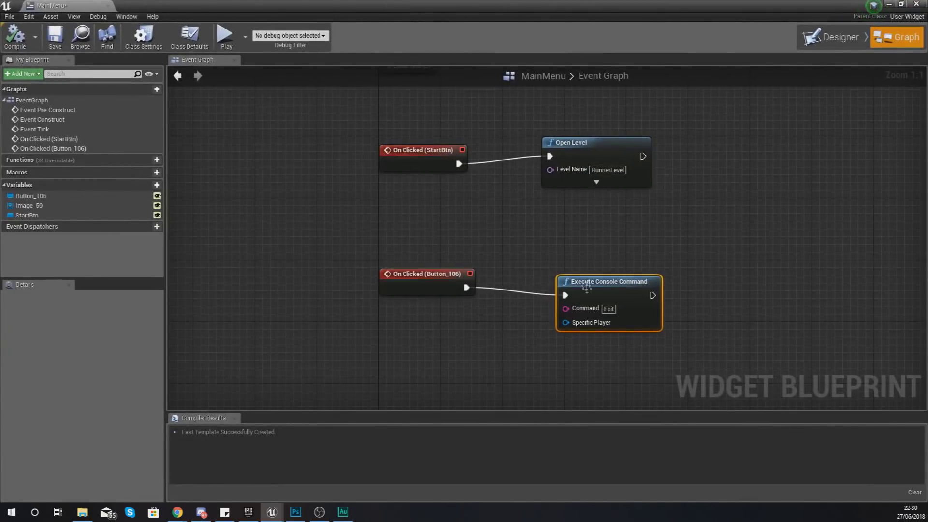
# Step: Compile the MainMenu widget blueprint and close its editor
pyautogui.click(610, 309)
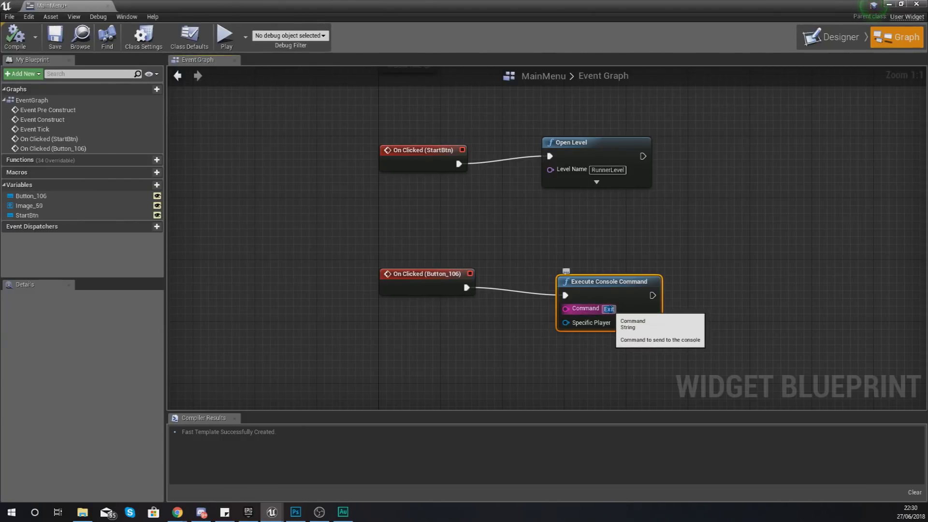
pyautogui.click(635, 259)
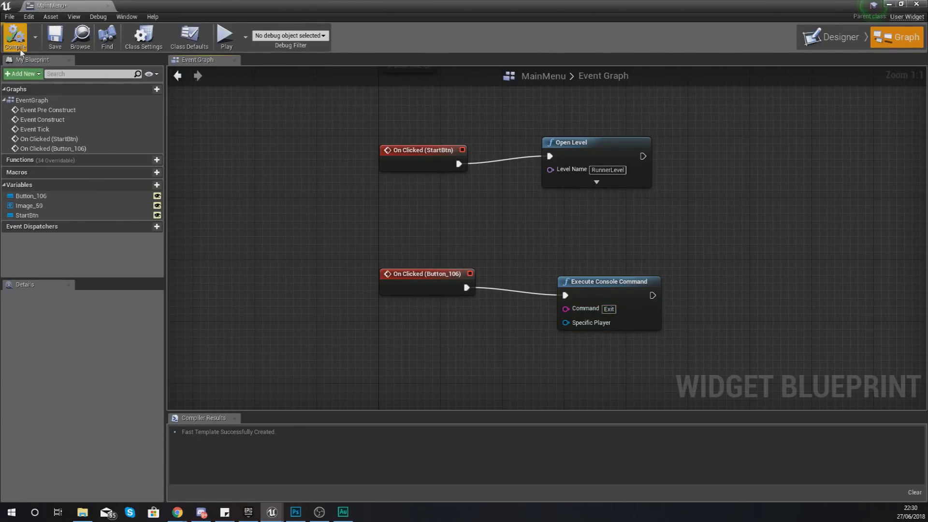
pyautogui.click(15, 36)
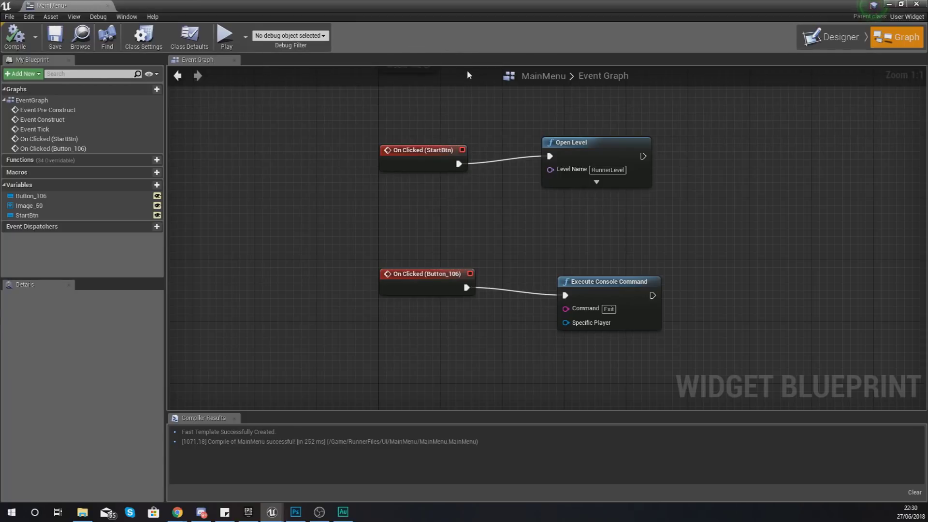
pyautogui.click(916, 4)
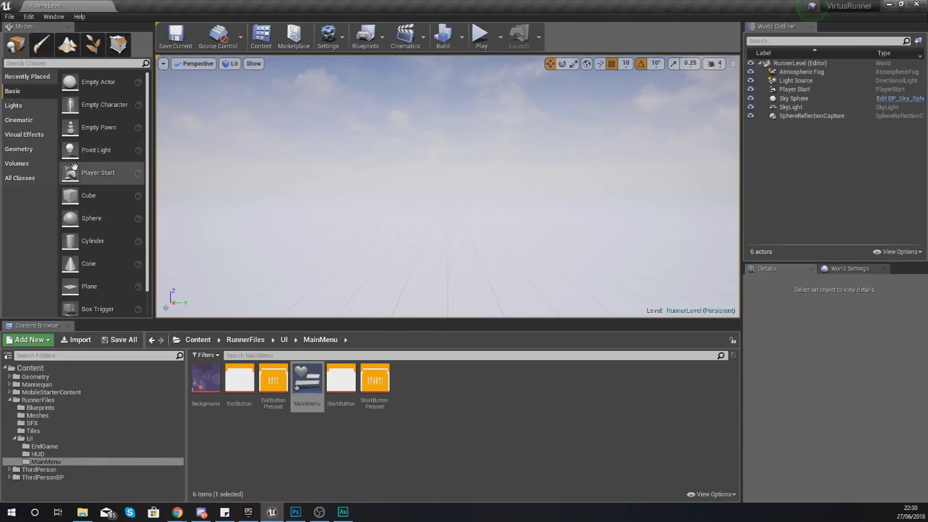
# Step: Create a new level from the Empty Level template
pyautogui.click(10, 16)
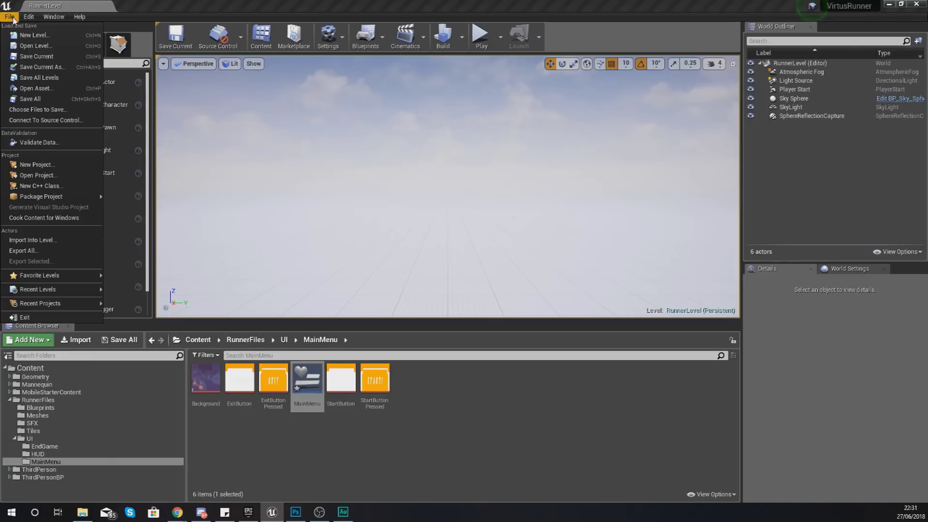
pyautogui.click(11, 16)
pyautogui.click(11, 16)
pyautogui.click(34, 36)
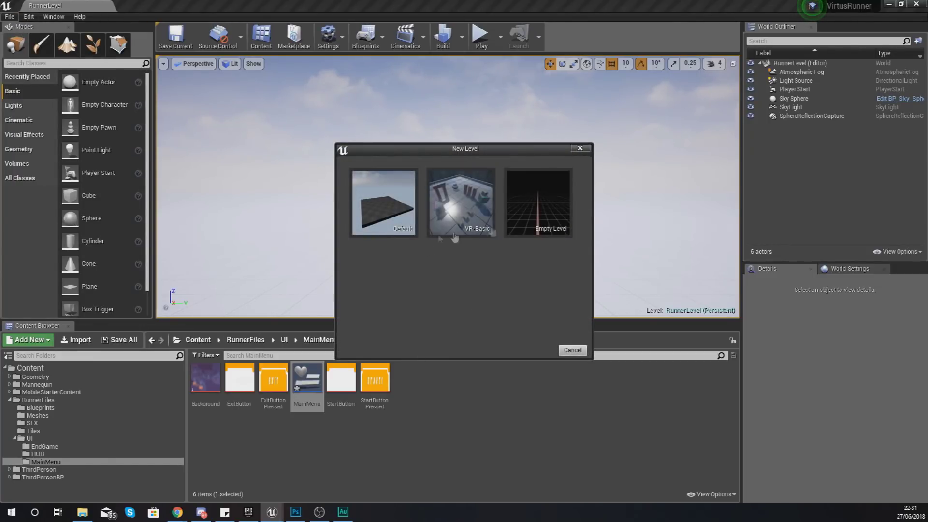
pyautogui.click(559, 228)
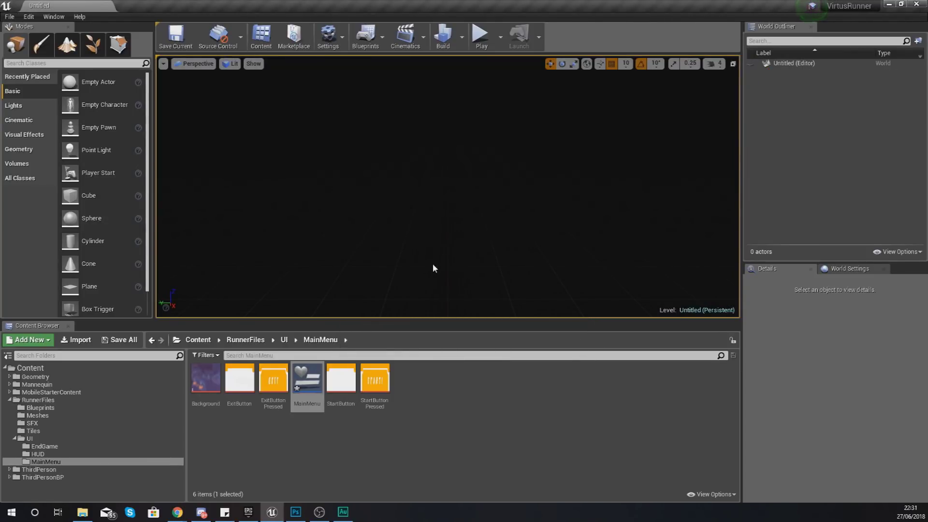
# Step: Add a Create Widget node with class MainMenu, driven by Event BeginPlay, in the new level's Level Blueprint
pyautogui.click(365, 35)
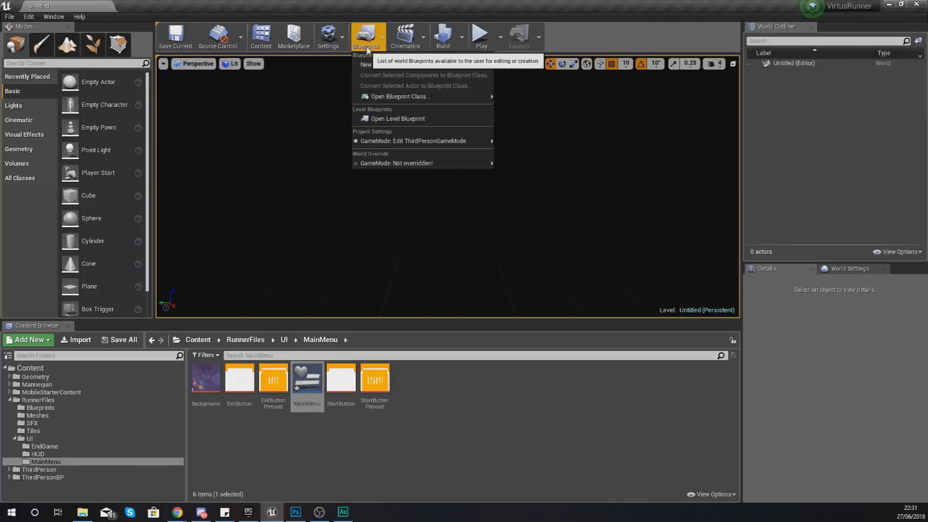
pyautogui.click(387, 119)
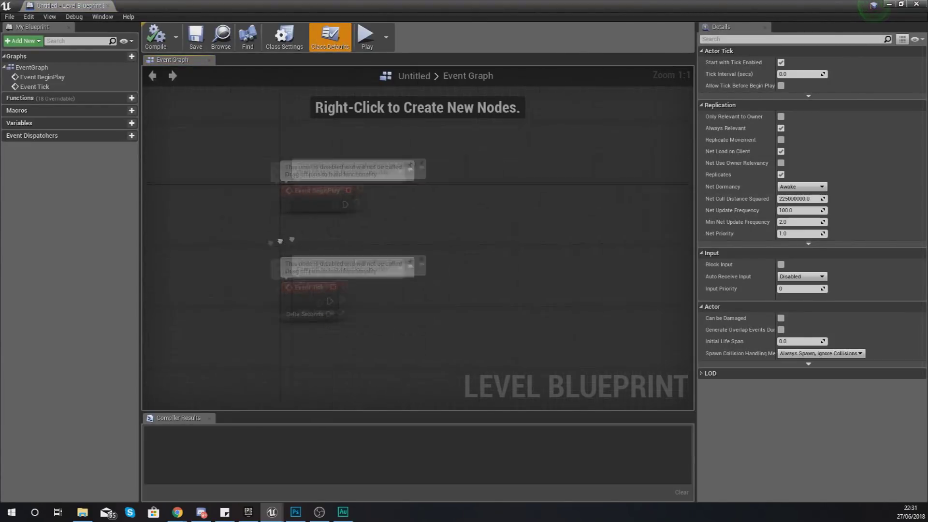
pyautogui.moveTo(284, 224); pyautogui.dragTo(447, 203)
pyautogui.write('creat')
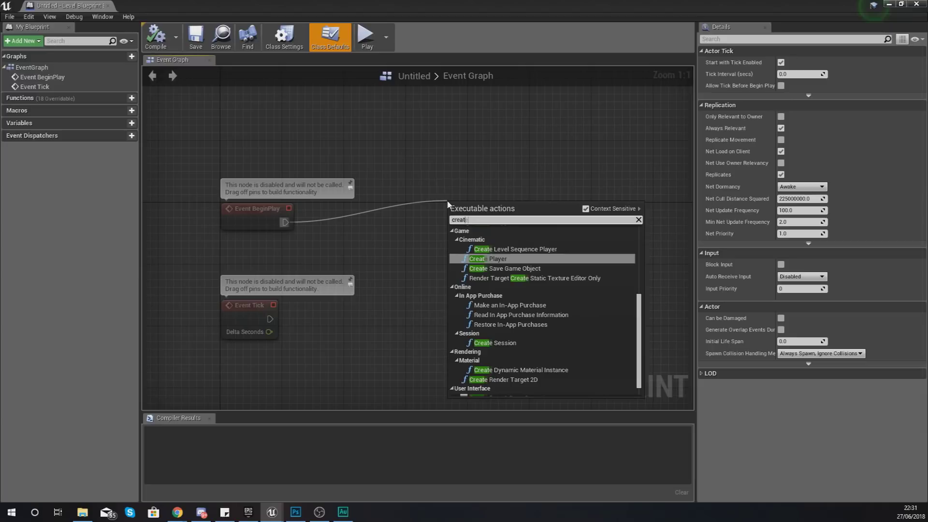
pyautogui.write('e widget')
pyautogui.click(505, 267)
pyautogui.moveTo(495, 217); pyautogui.dragTo(417, 174)
pyautogui.click(419, 189)
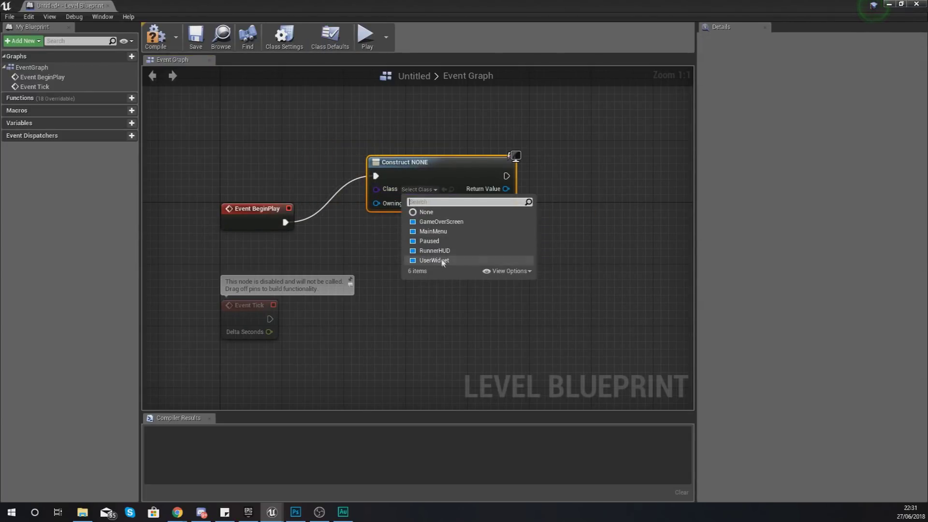
pyautogui.click(437, 231)
# Step: Add an Add to Viewport node fed by the Create Main Menu Widget node's Return Value, and compile the Level Blueprint
pyautogui.moveTo(494, 189); pyautogui.dragTo(390, 208, button='right')
pyautogui.moveTo(392, 211); pyautogui.dragTo(468, 200)
pyautogui.write('add to viewport')
pyautogui.press('Return')
pyautogui.moveTo(502, 219); pyautogui.dragTo(487, 189)
pyautogui.click(157, 43)
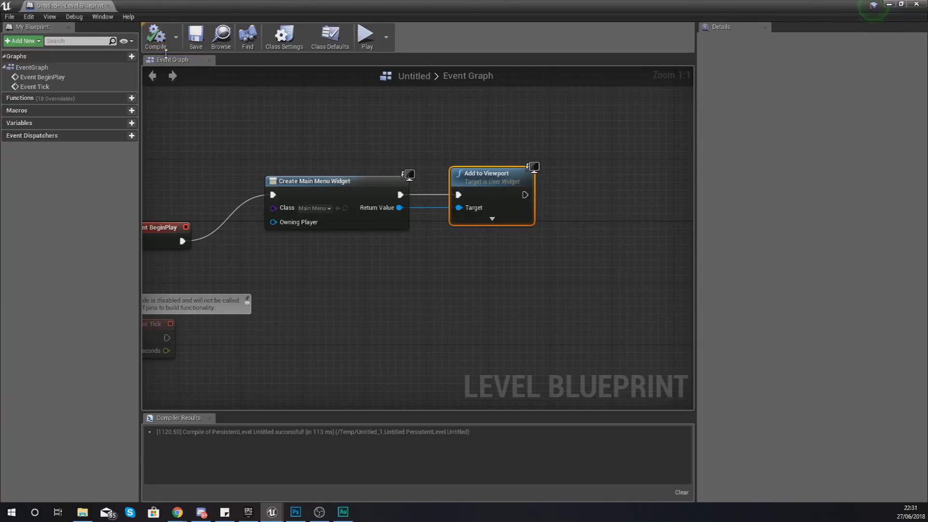
# Step: Play-test the new level in the level editor, check the reported play errors in the Message Log and close it
pyautogui.hotkey('alt', 'Tab')
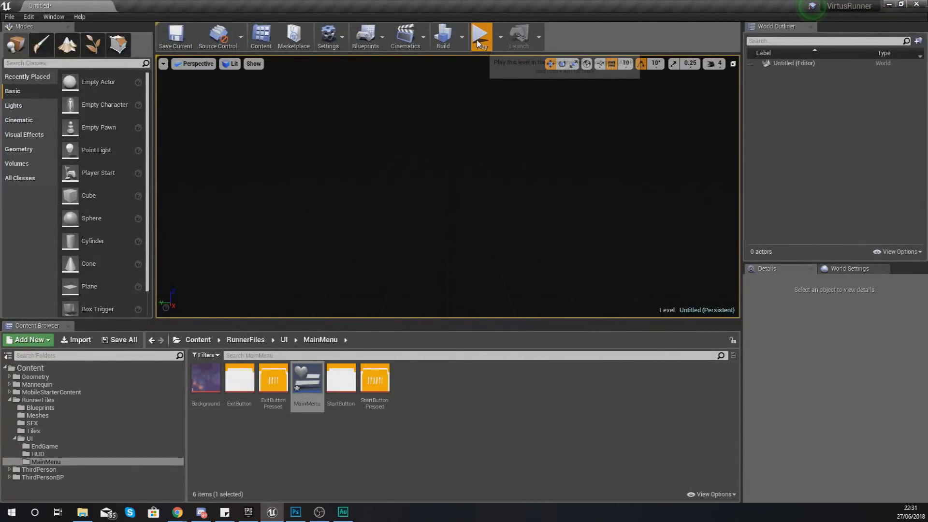
pyautogui.press('Escape')
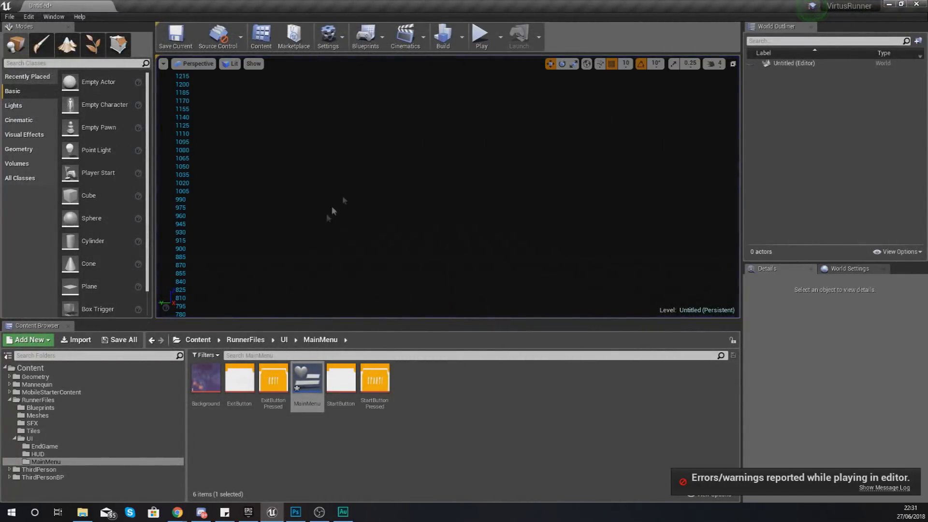
pyautogui.click(477, 49)
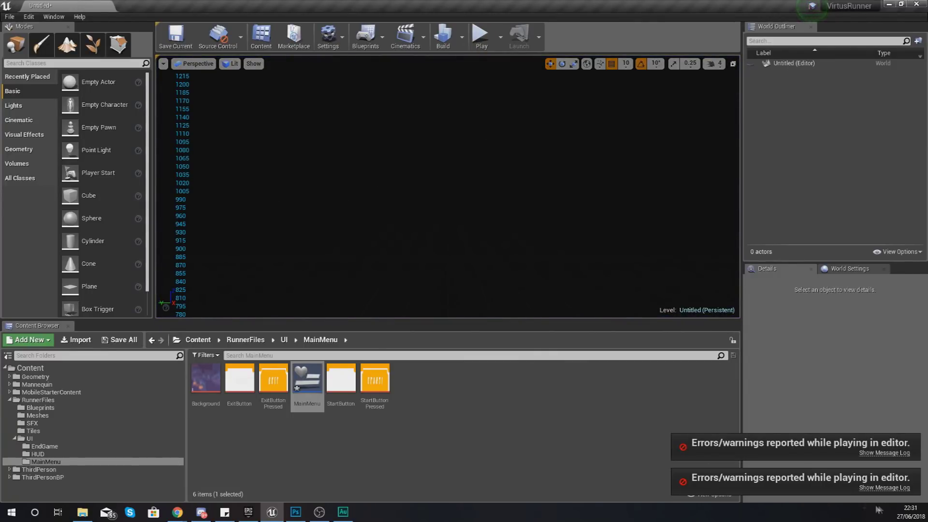
pyautogui.click(883, 487)
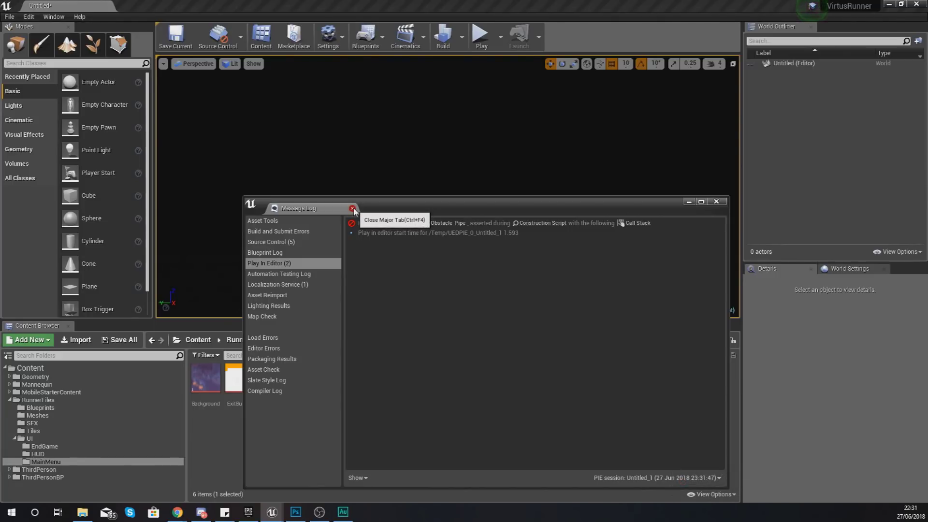
pyautogui.click(352, 209)
# Step: Set the new level's GameMode Override to ThirdPersonGameMode in the World Settings and expand the selected game mode's classes
pyautogui.click(843, 273)
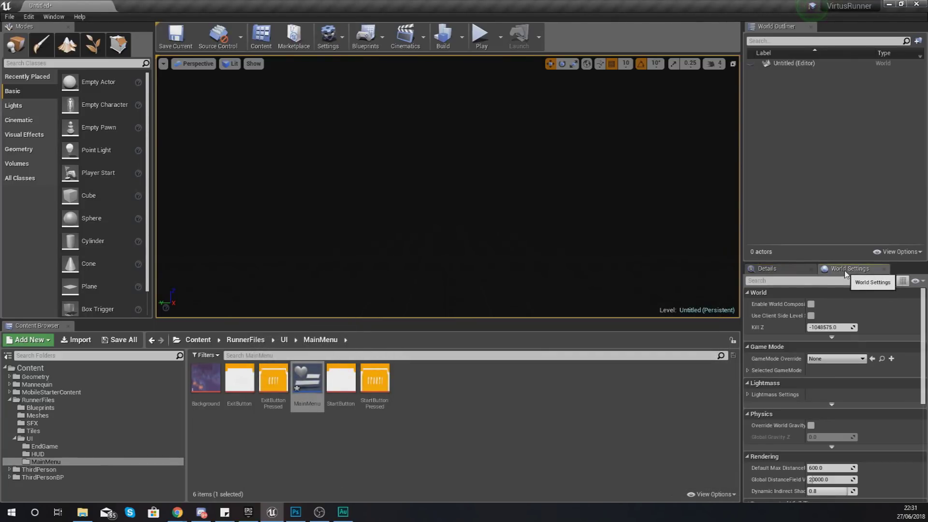
pyautogui.click(748, 370)
pyautogui.click(826, 360)
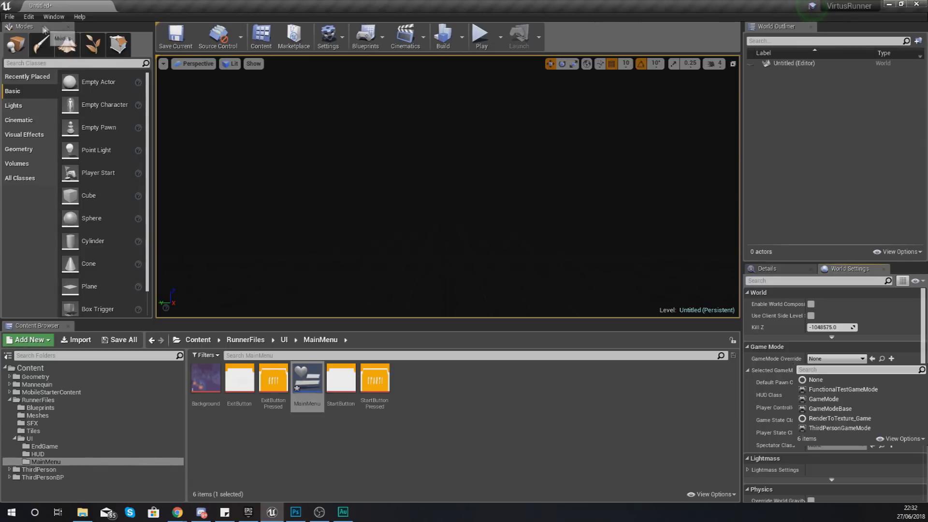
pyautogui.click(54, 17)
pyautogui.moveTo(66, 34)
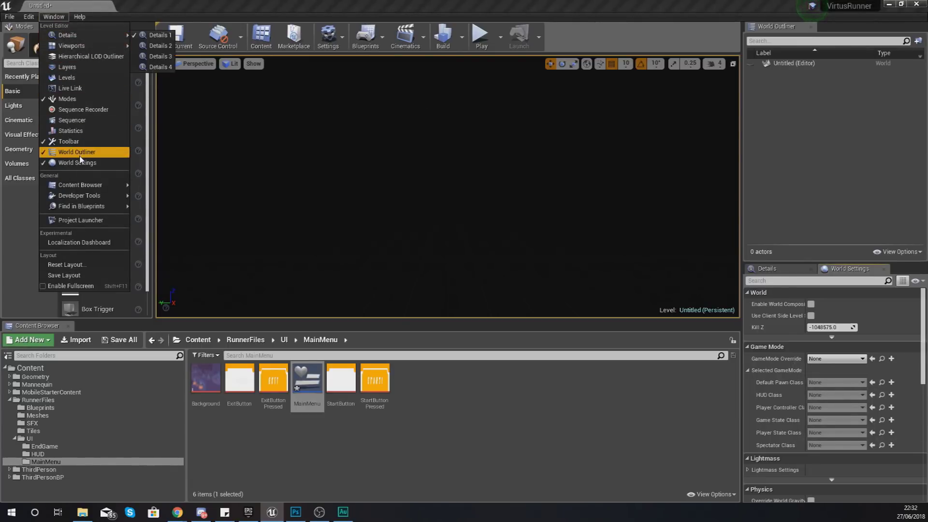
pyautogui.click(824, 369)
pyautogui.click(832, 358)
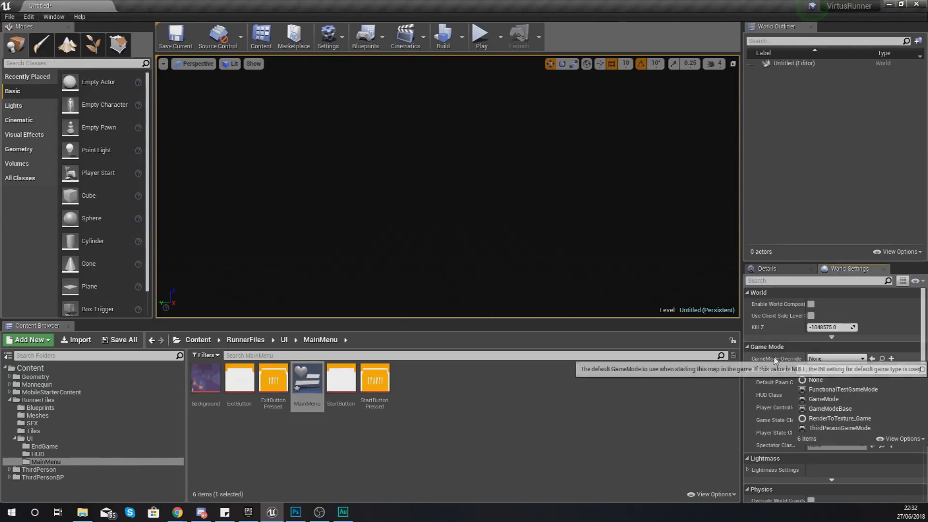
pyautogui.click(843, 397)
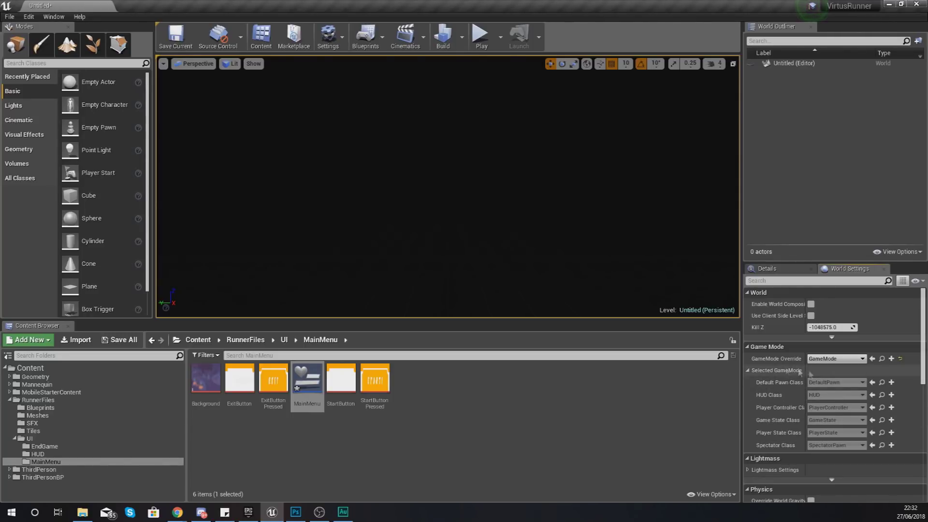
pyautogui.click(840, 358)
pyautogui.click(835, 428)
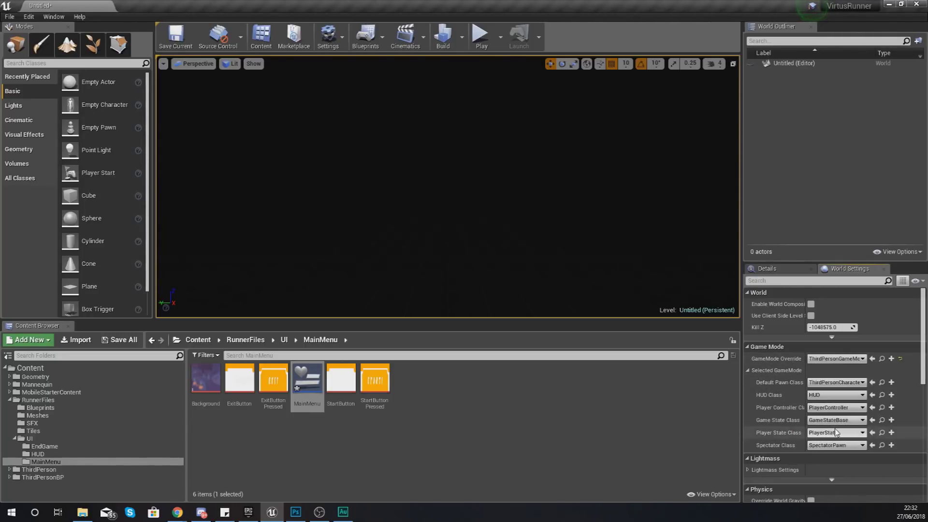
# Step: Set the selected game mode's Default Pawn Class and HUD Class to None
pyautogui.click(832, 382)
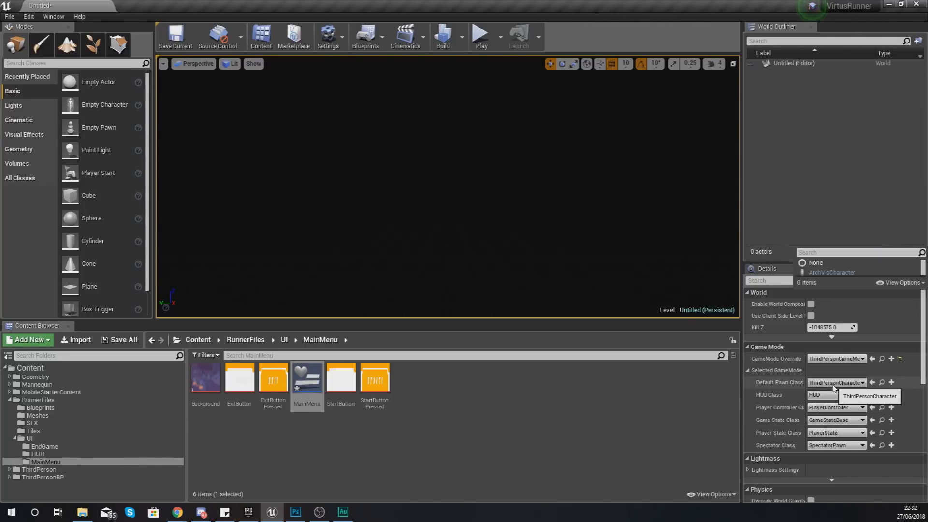
pyautogui.click(816, 265)
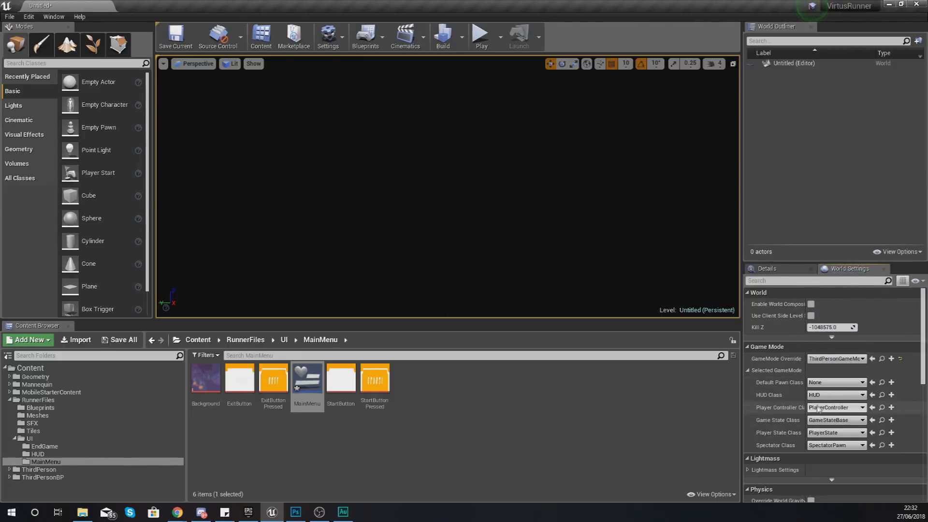
pyautogui.click(836, 394)
pyautogui.click(815, 416)
pyautogui.click(828, 408)
pyautogui.click(834, 433)
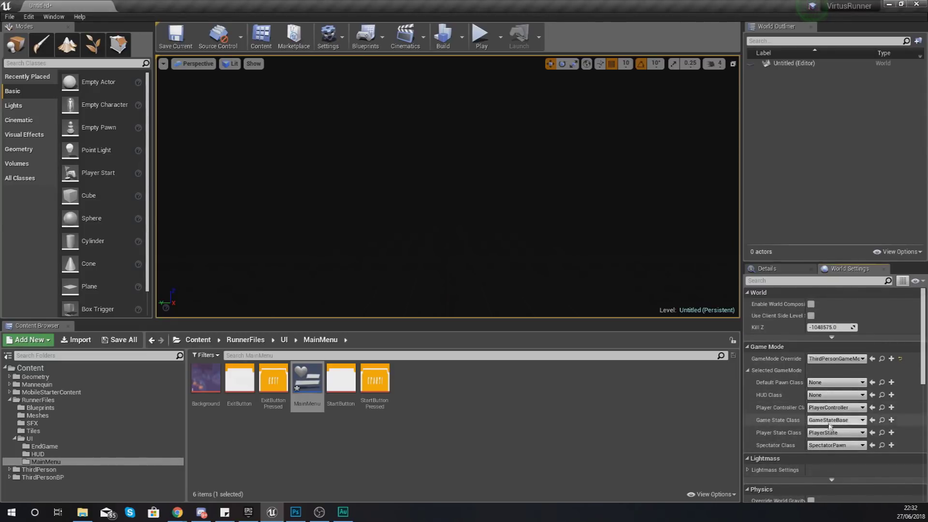
# Step: Play-test the untitled menu level twice, trying the EXIT button and the START button, and end the session
pyautogui.click(481, 38)
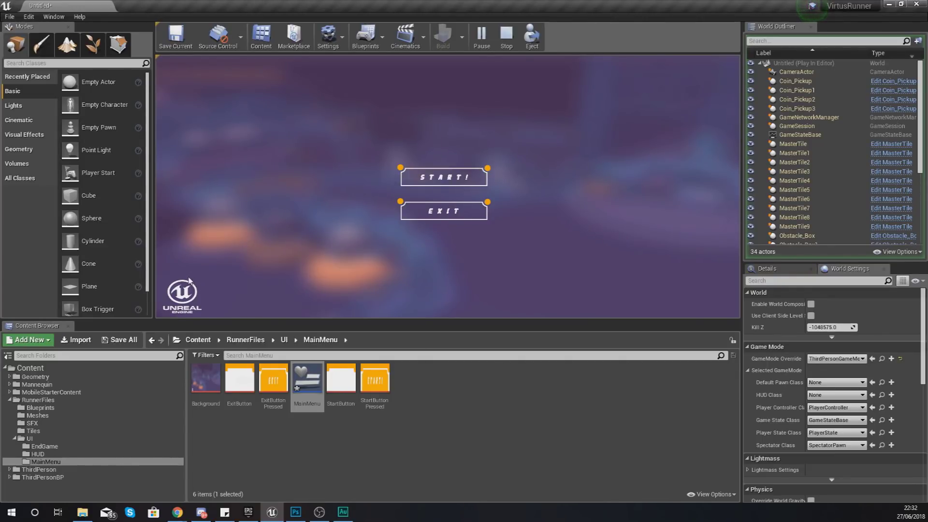
pyautogui.click(439, 216)
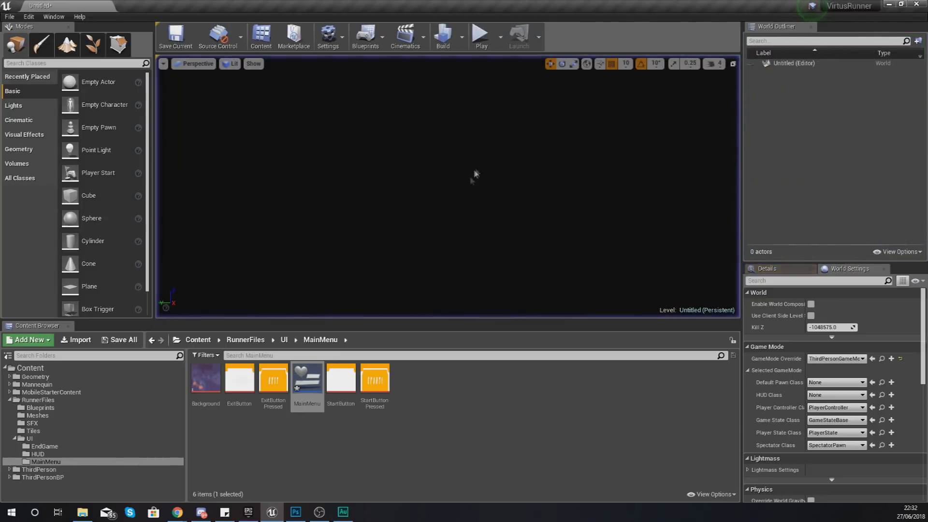
pyautogui.click(480, 38)
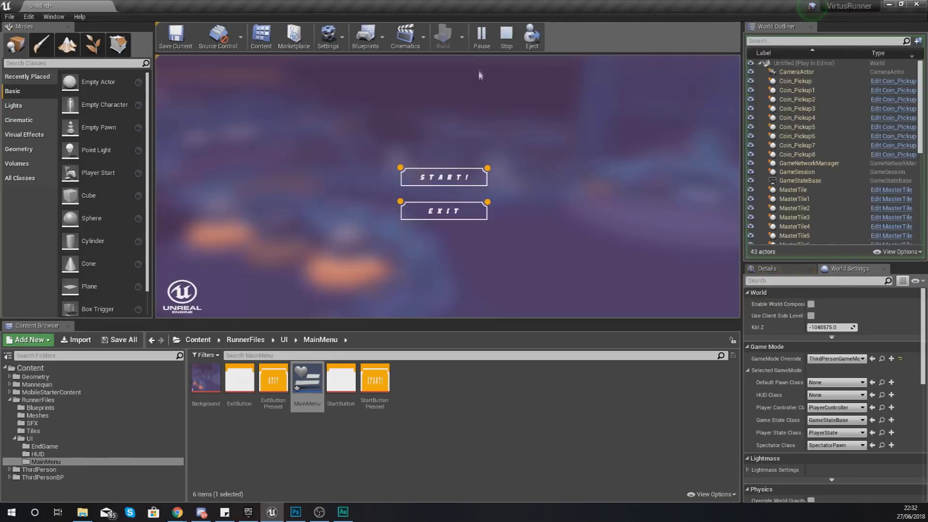
pyautogui.click(440, 177)
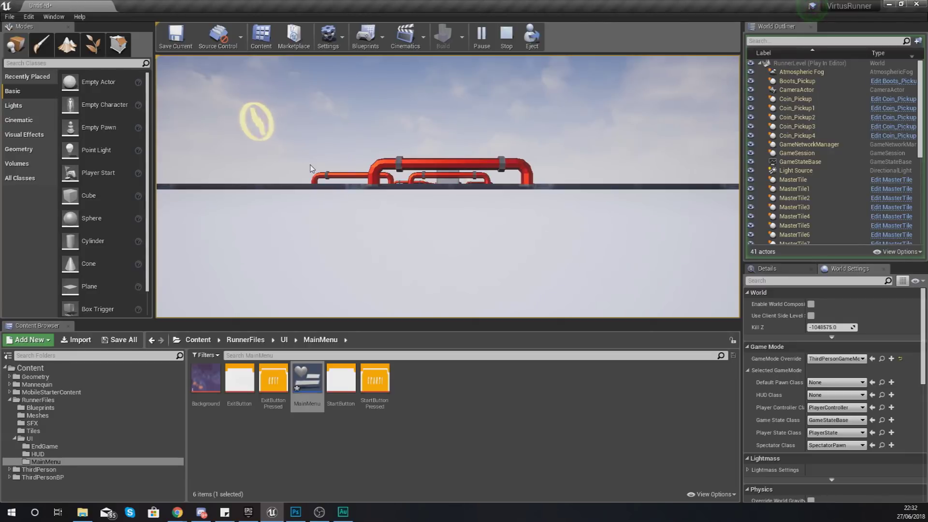
pyautogui.press('Escape')
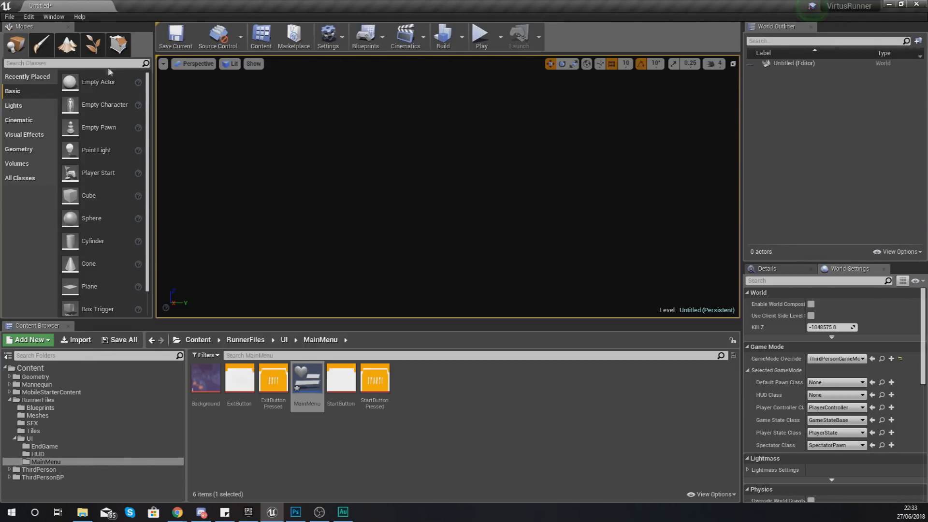
# Step: Save the current level as MainMenuLevel in the ThirdPersonBP/Maps folder
pyautogui.click(9, 16)
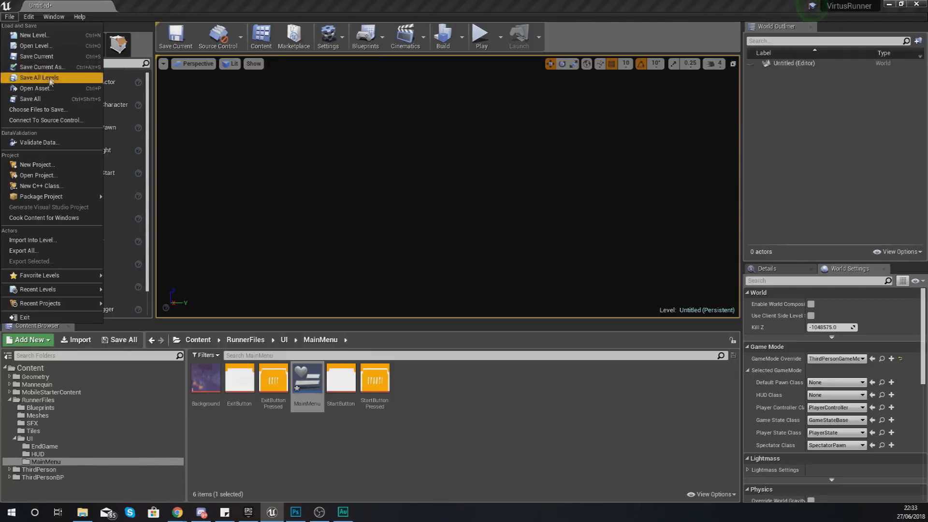
pyautogui.click(37, 56)
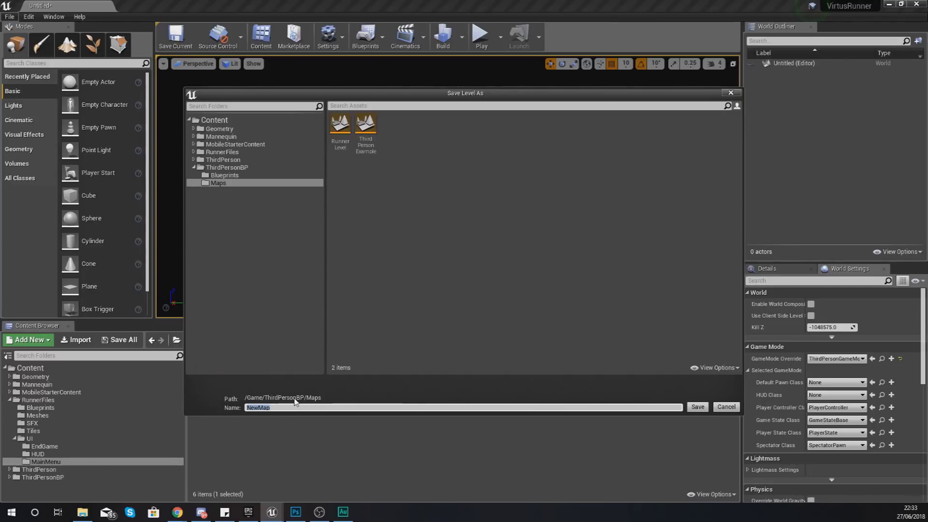
pyautogui.write('MainMenuLevel')
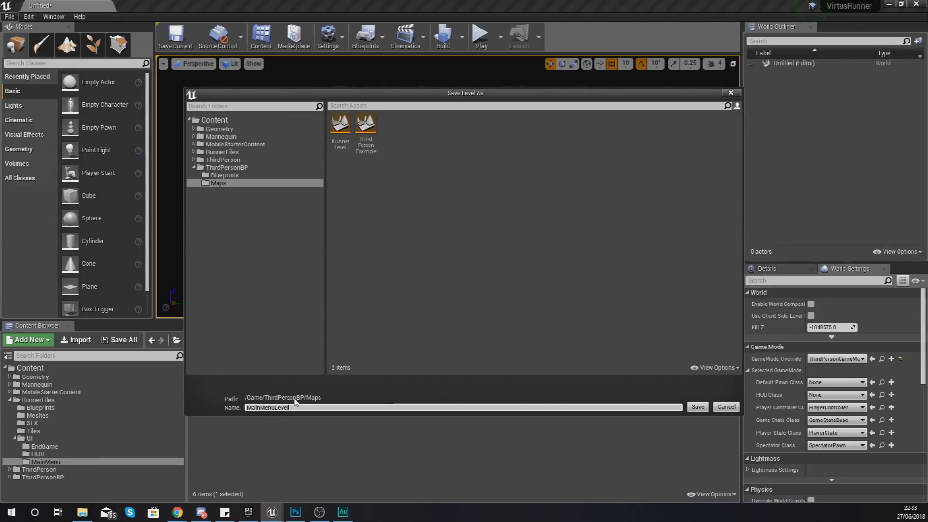
pyautogui.press('Return')
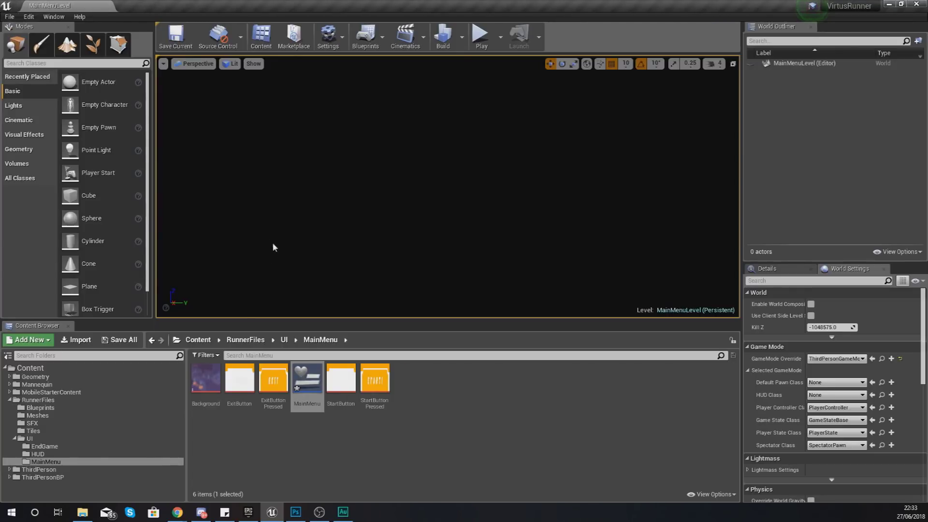
# Step: Set the Game Default Map to MainMenuLevel in the project's Maps & Modes settings and close the Project Settings
pyautogui.click(28, 16)
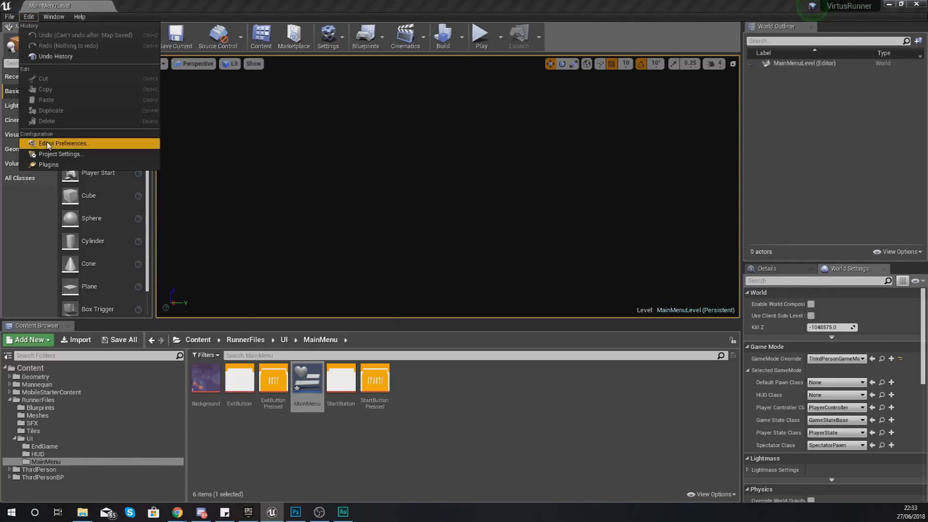
pyautogui.click(57, 154)
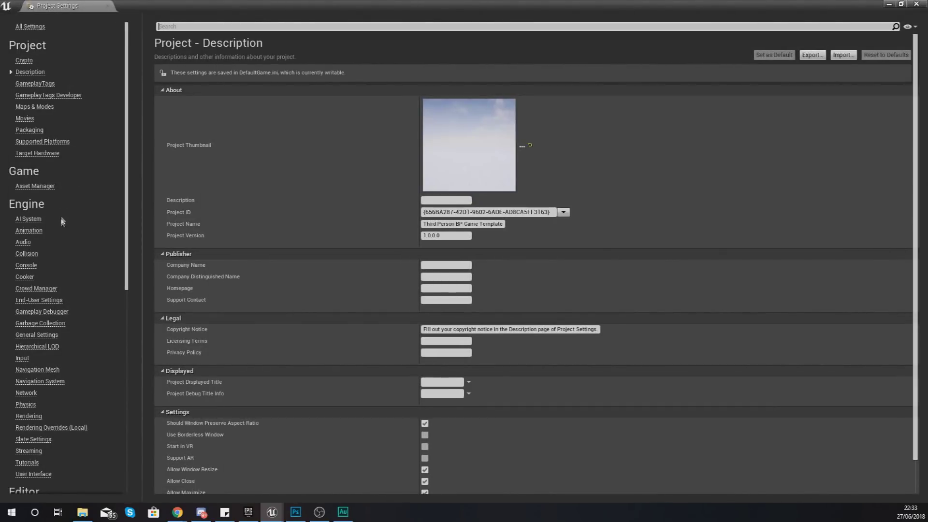
pyautogui.click(35, 107)
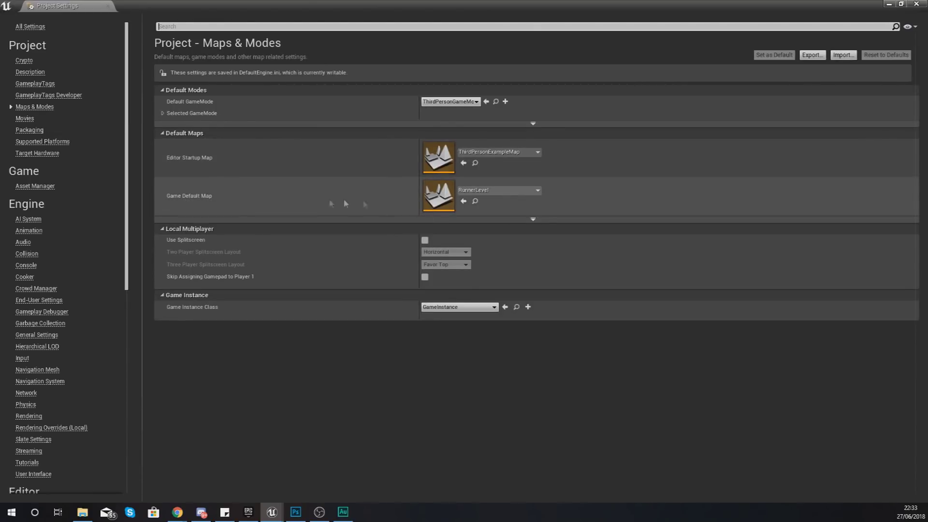
pyautogui.click(471, 192)
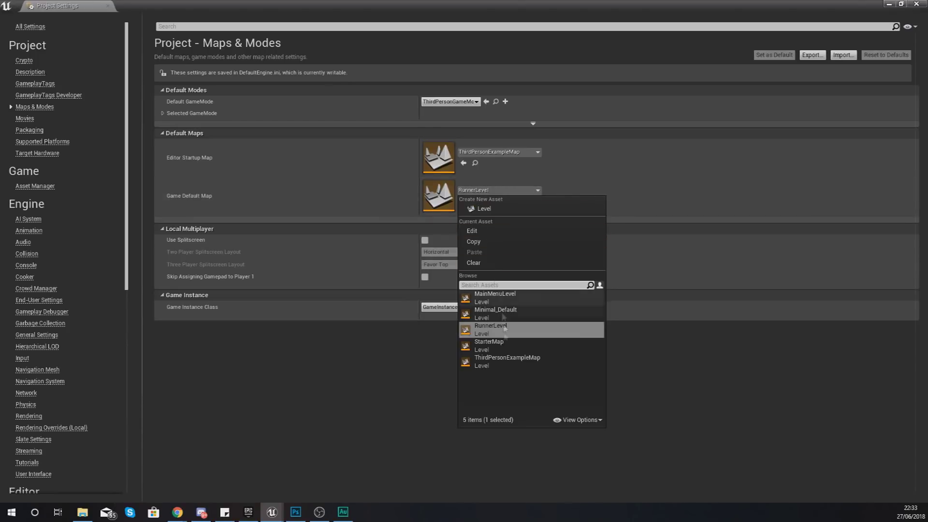
pyautogui.click(502, 299)
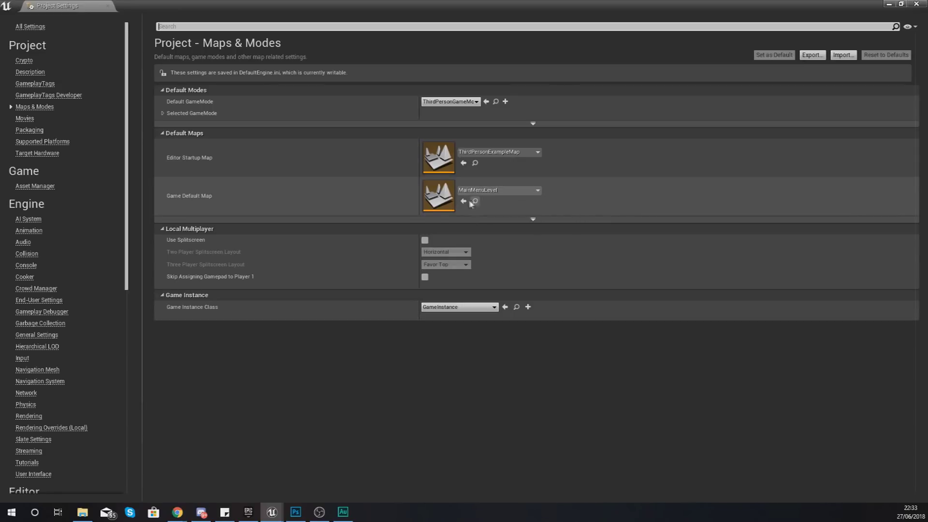
pyautogui.click(914, 4)
# Step: Play-test MainMenuLevel in the viewport, stop it and look at the available play modes
pyautogui.click(481, 35)
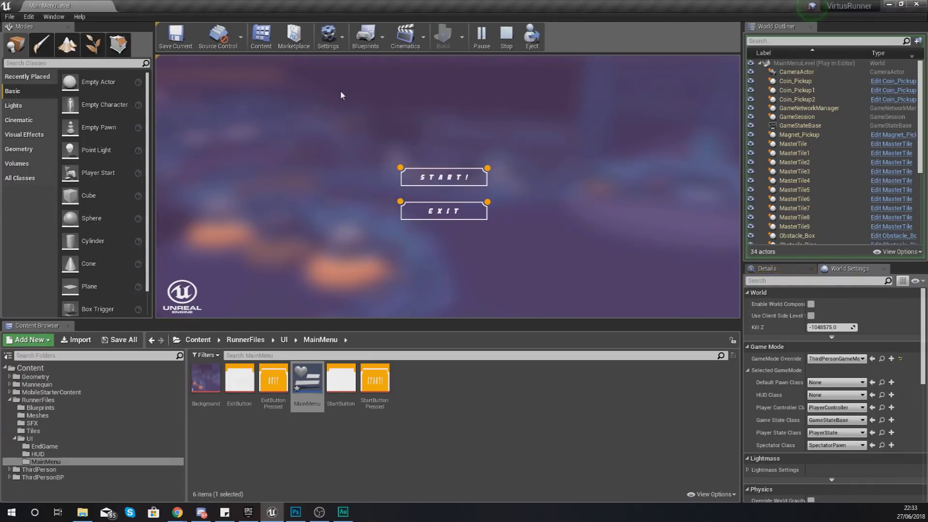
pyautogui.press('Escape')
pyautogui.click(500, 37)
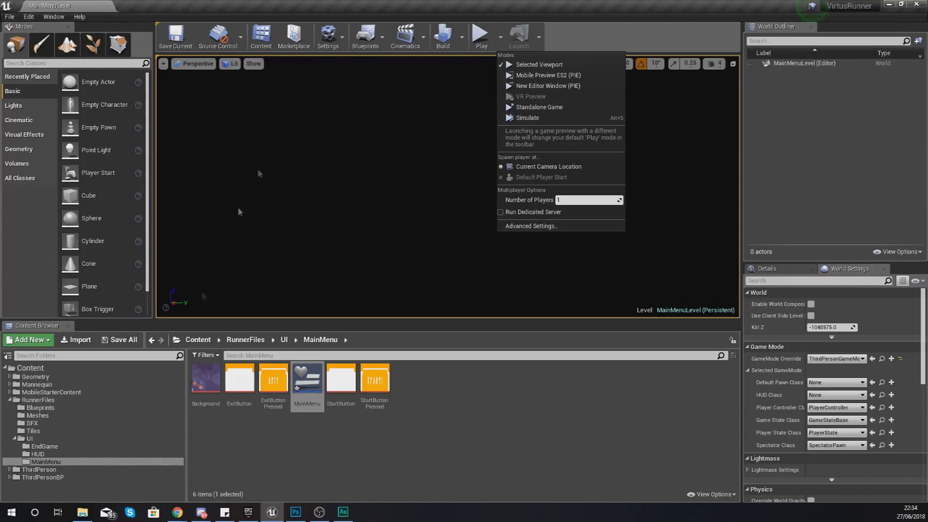
# Step: Open the GameOverScreen widget blueprint from the RunnerFiles/UI/EndGame folder
pyautogui.click(43, 477)
pyautogui.click(38, 469)
pyautogui.click(38, 454)
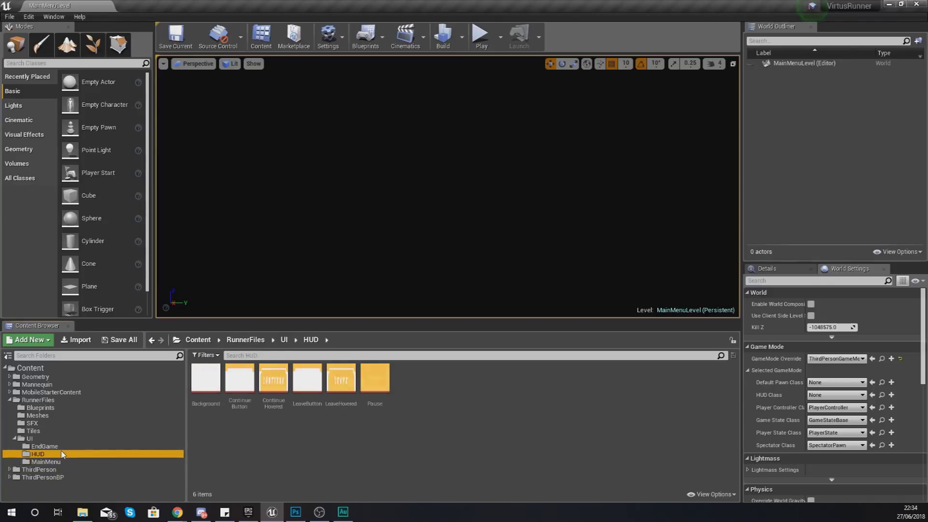
pyautogui.click(61, 446)
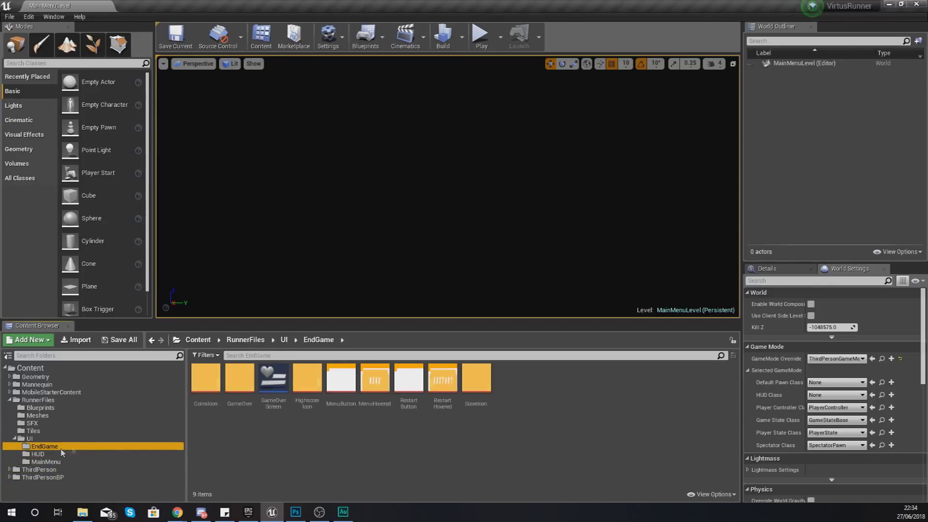
pyautogui.doubleClick(263, 393)
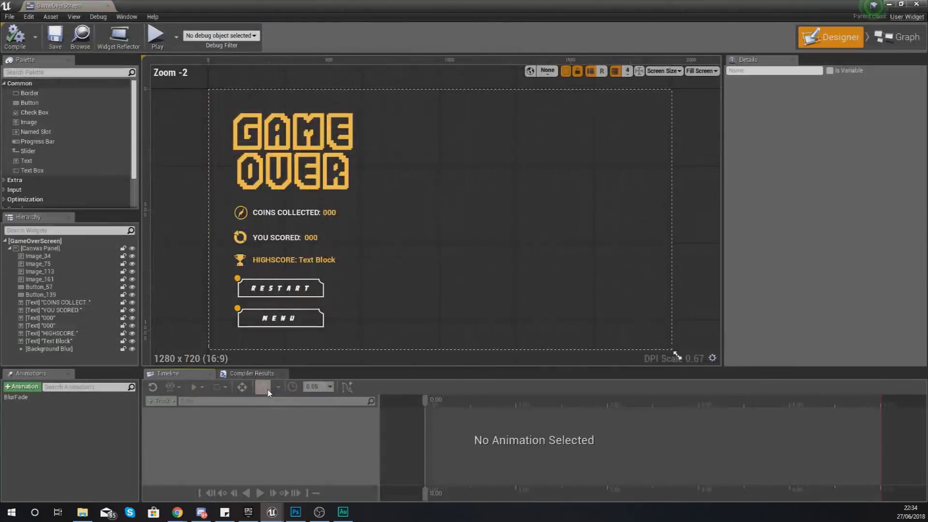
# Step: Add an OnClicked event for the MENU button of the game over screen
pyautogui.click(300, 295)
pyautogui.click(307, 304)
pyautogui.click(318, 320)
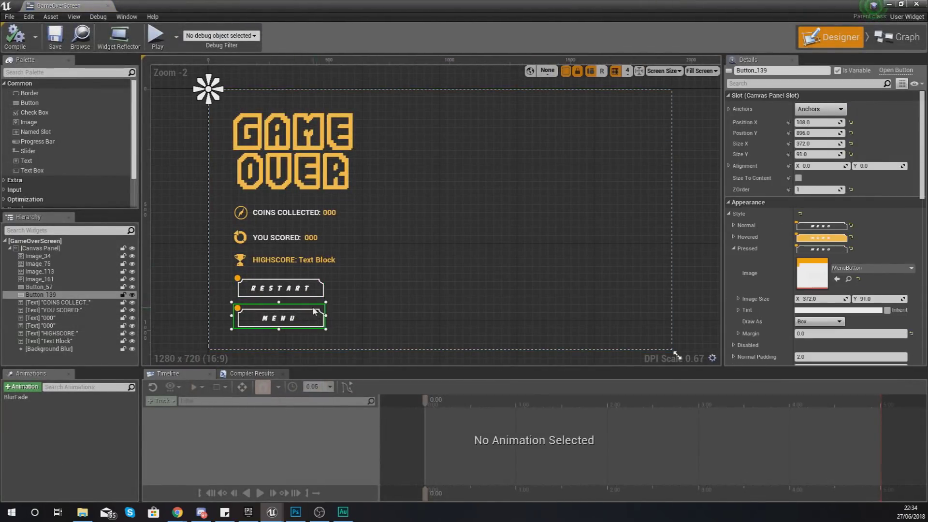
pyautogui.scroll(-10, 837, 256)
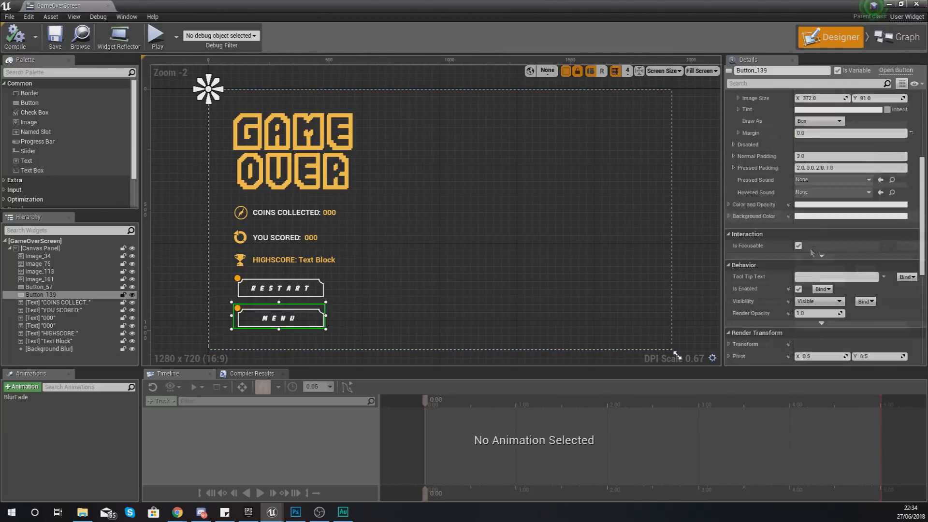
pyautogui.scroll(-4, 837, 256)
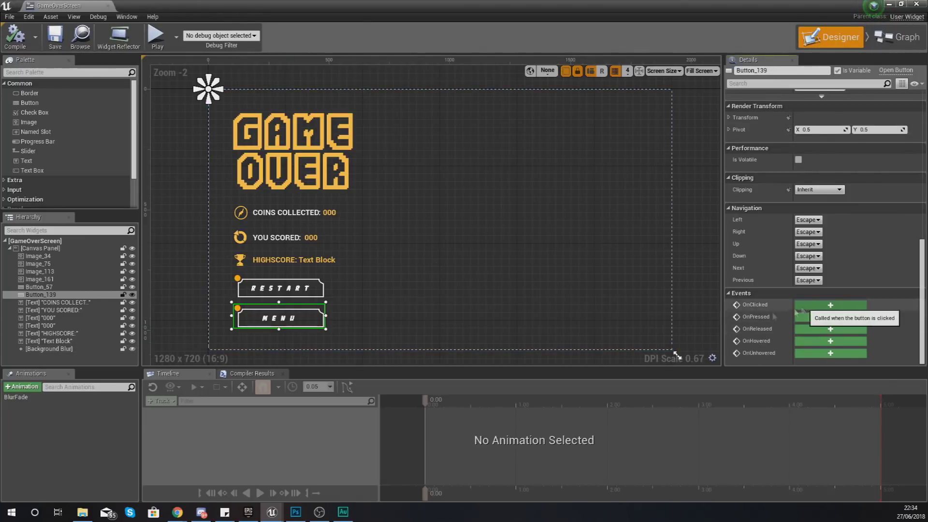
pyautogui.click(830, 304)
# Step: Connect the MENU button's On Clicked event to an Open Level node with Level Name MainMenuLevel, compile and close the widget
pyautogui.moveTo(419, 278); pyautogui.dragTo(517, 280)
pyautogui.write('open')
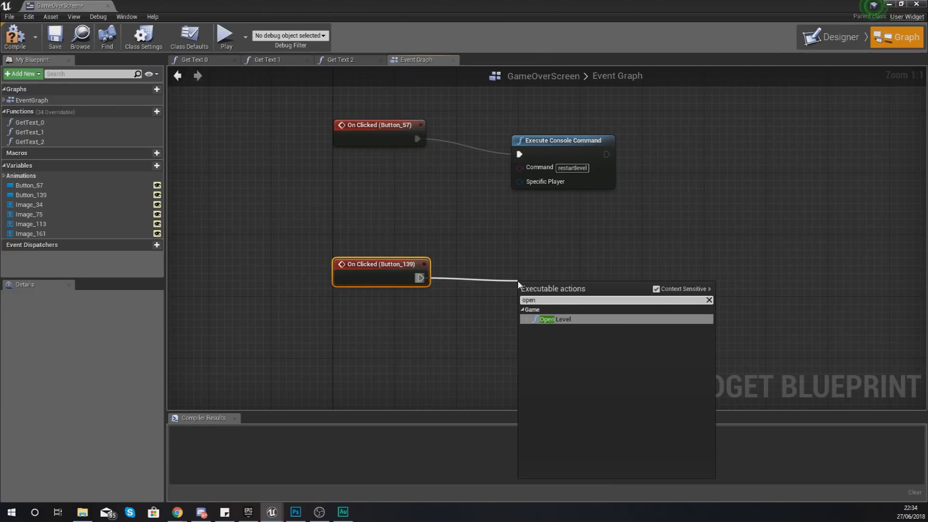
pyautogui.press('Return')
pyautogui.click(573, 315)
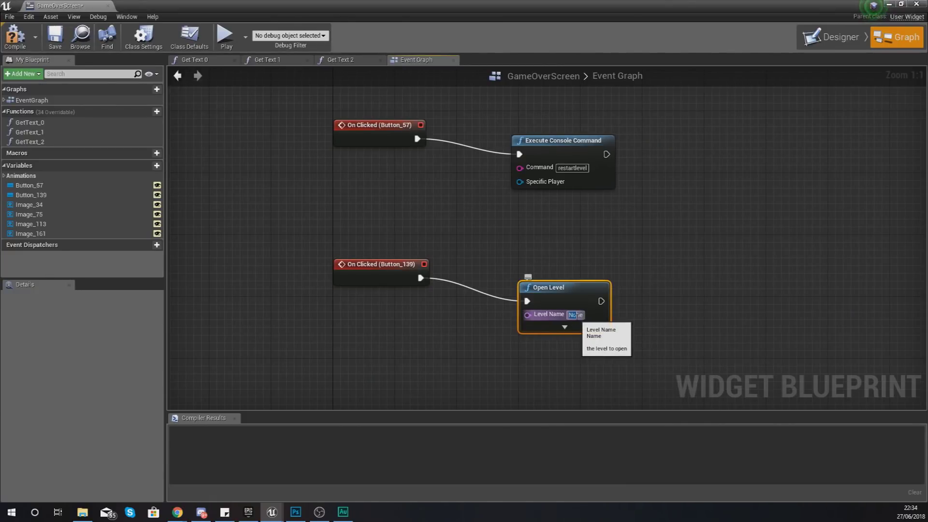
pyautogui.write('Main')
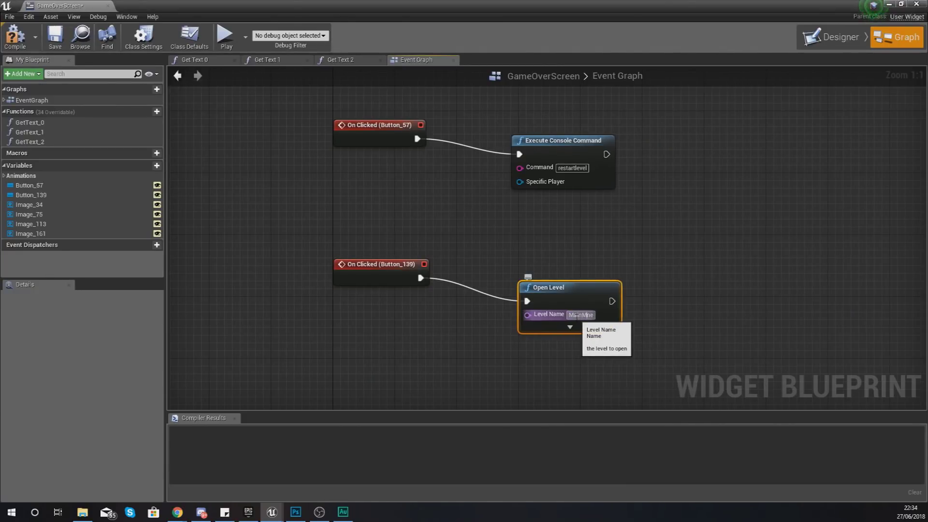
pyautogui.write('MenuLevel')
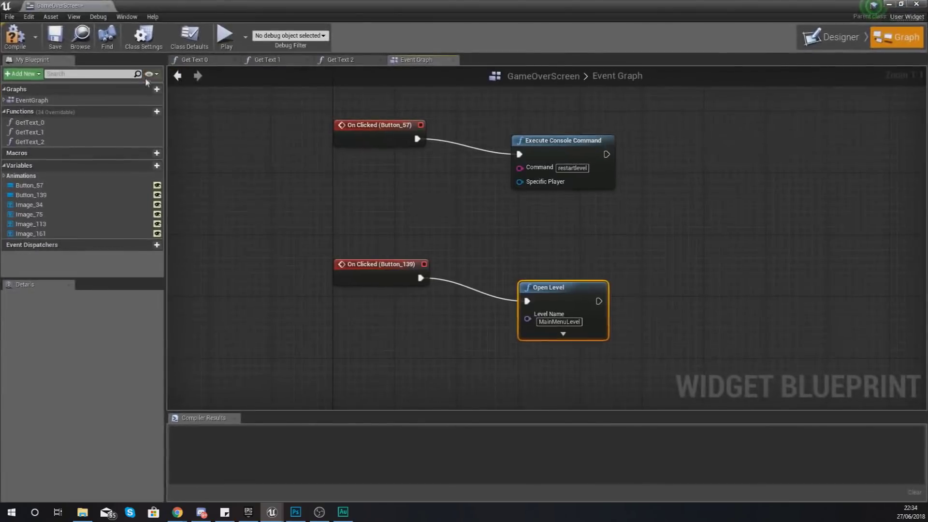
pyautogui.click(15, 36)
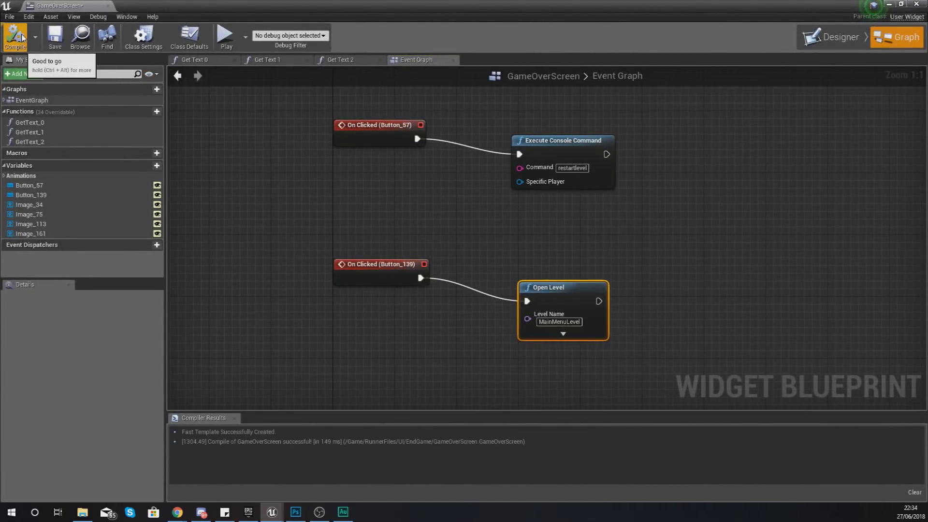
pyautogui.click(107, 5)
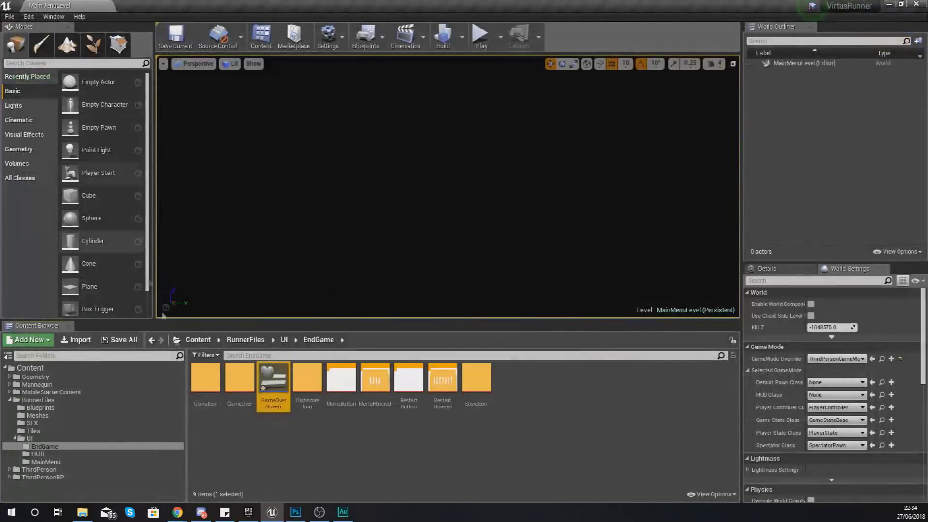
# Step: Find the Paused widget blueprint in the RunnerFiles/Blueprints folder and open it
pyautogui.click(39, 454)
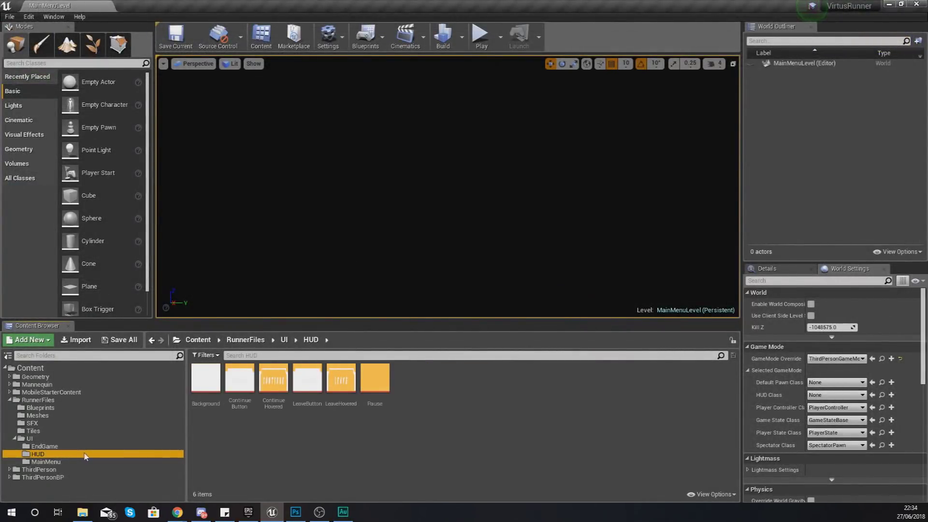
pyautogui.click(45, 462)
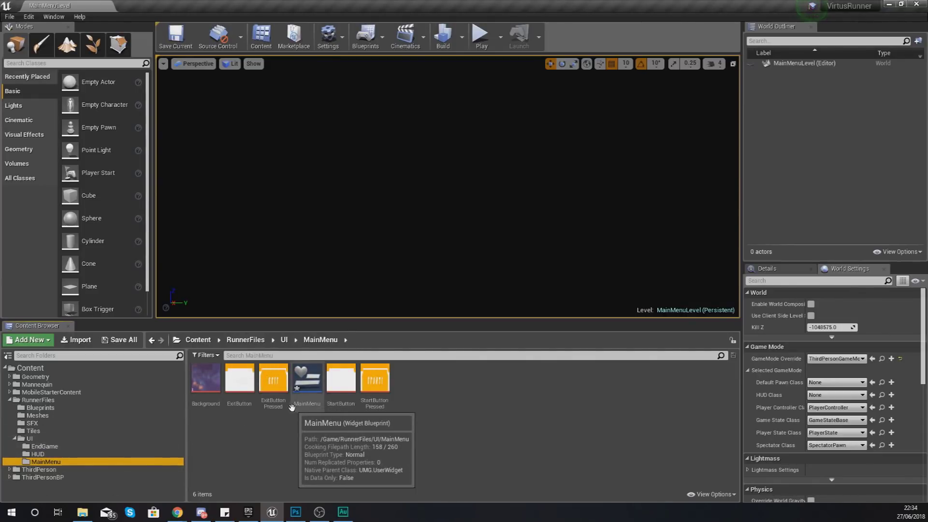
pyautogui.click(98, 479)
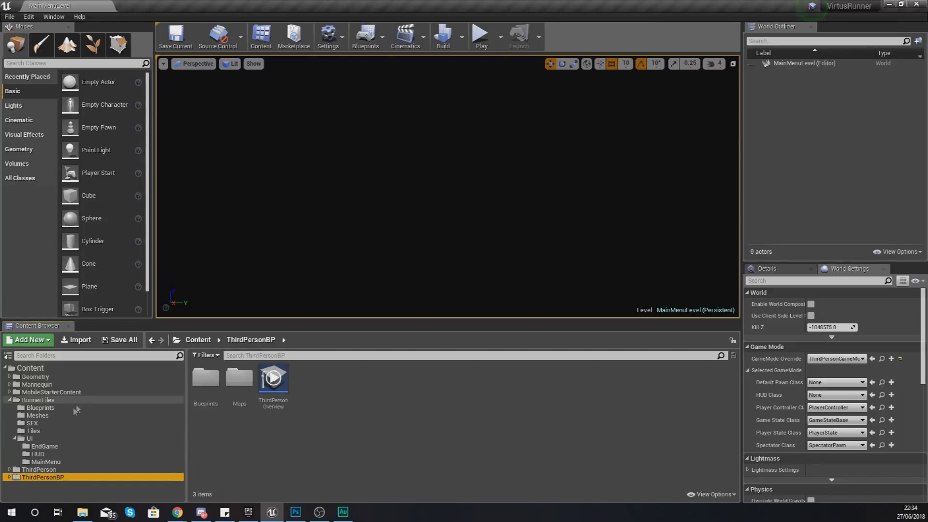
pyautogui.click(46, 407)
pyautogui.doubleClick(442, 383)
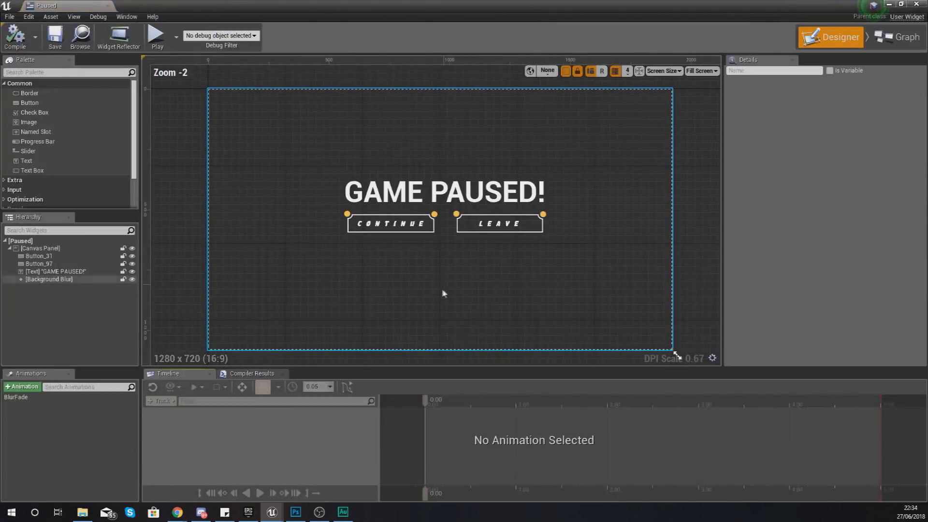
# Step: Add an OnClicked event for the LEAVE button of the pause screen
pyautogui.click(482, 227)
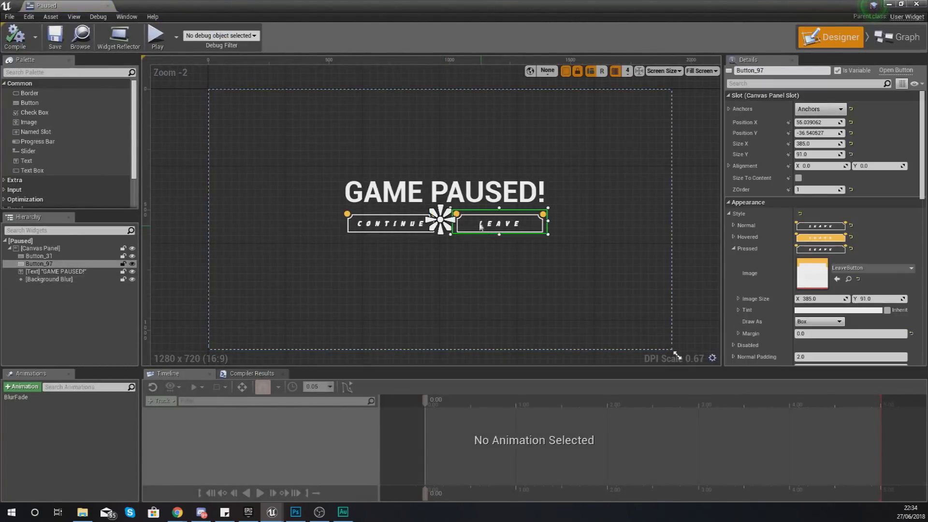
pyautogui.scroll(-10, 865, 299)
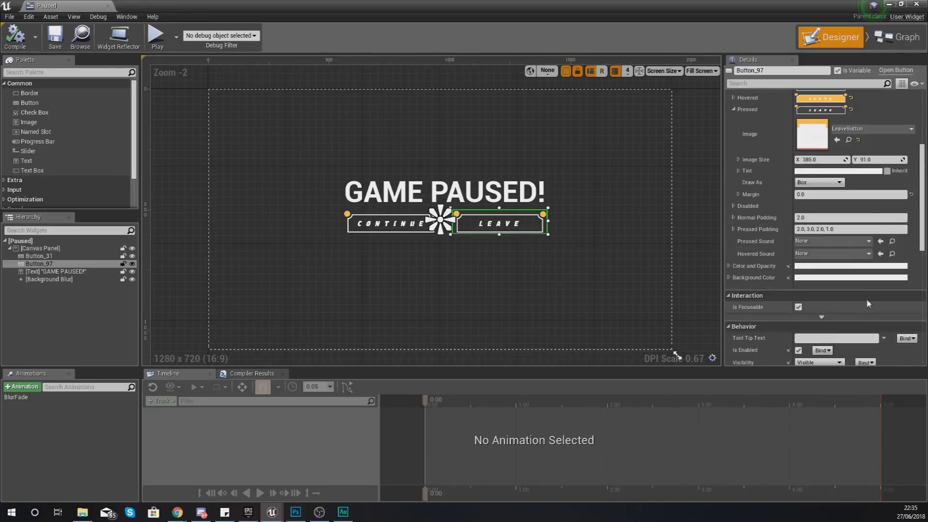
pyautogui.click(830, 330)
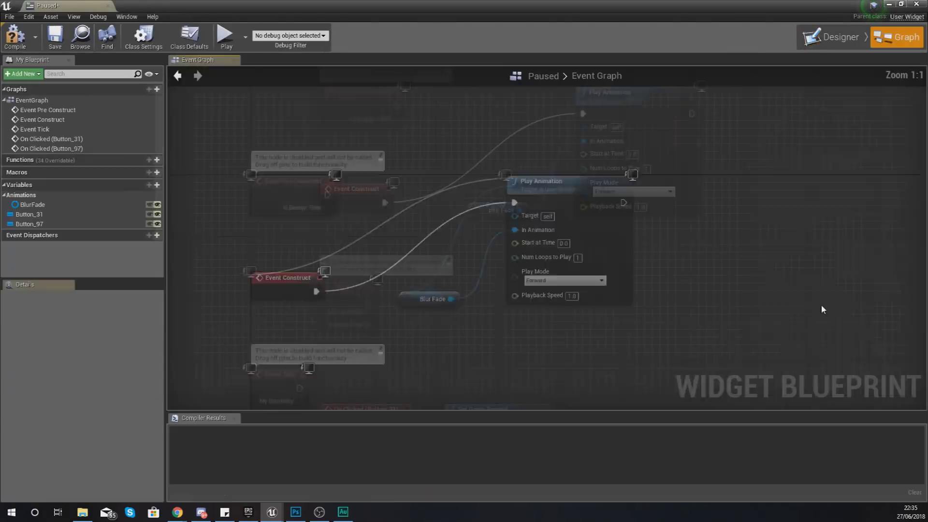
# Step: Connect the LEAVE button's On Clicked event to an Open Level node with Level Name MainMenuLevel, compile and close the Paused widget
pyautogui.moveTo(495, 281); pyautogui.dragTo(546, 280)
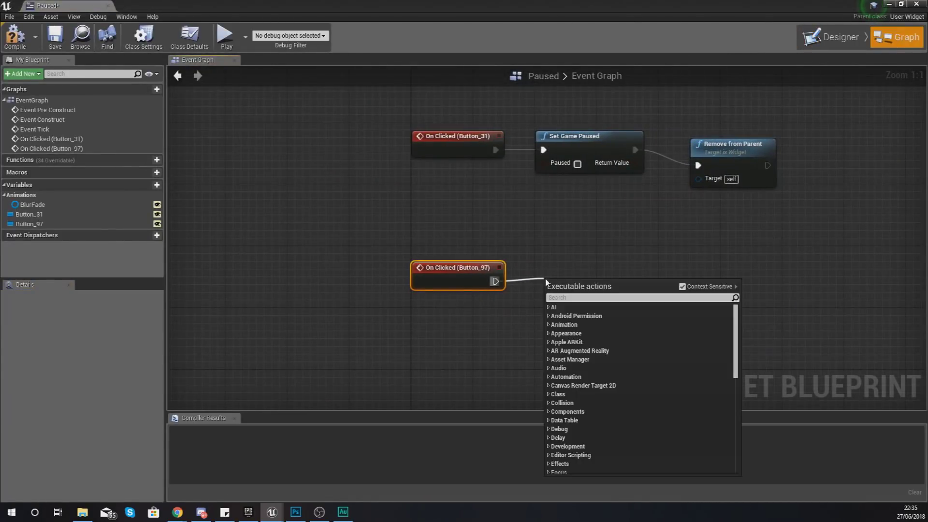
pyautogui.write('open level')
pyautogui.press('Return')
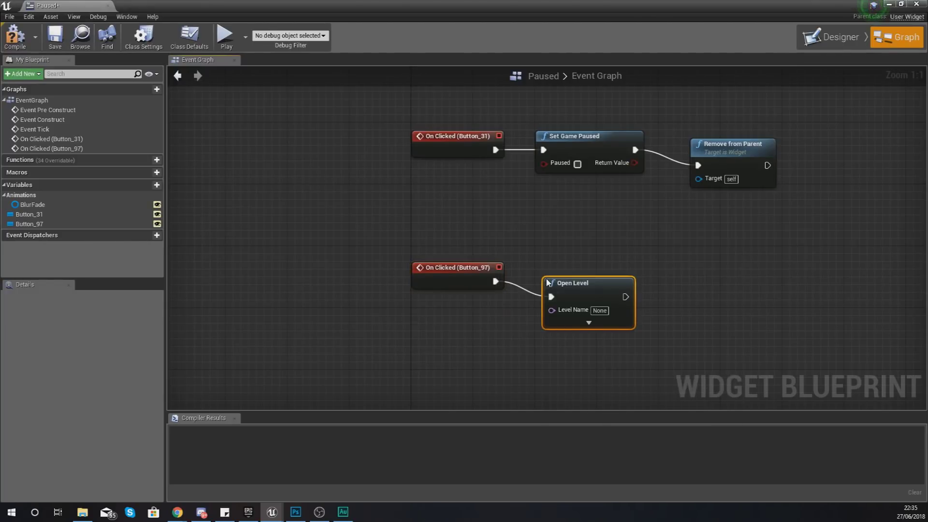
pyautogui.click(599, 310)
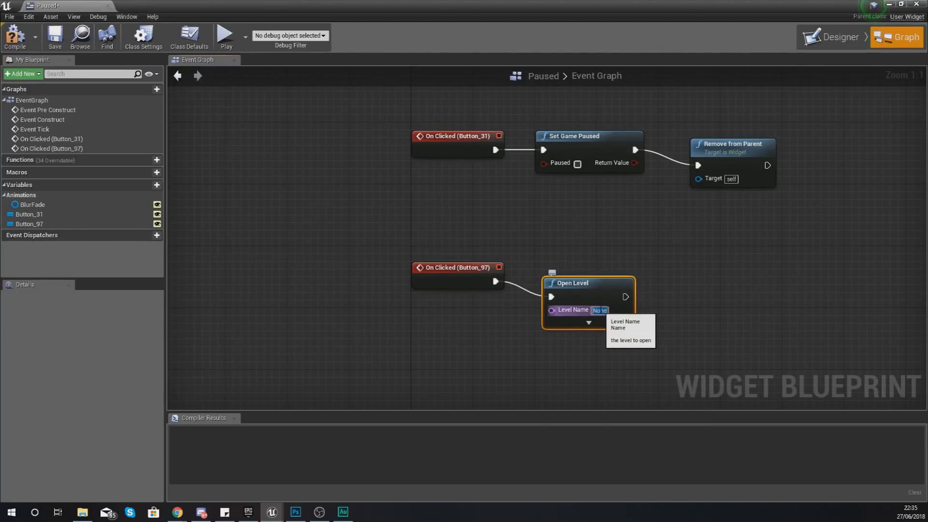
pyautogui.write('MainMenuLe')
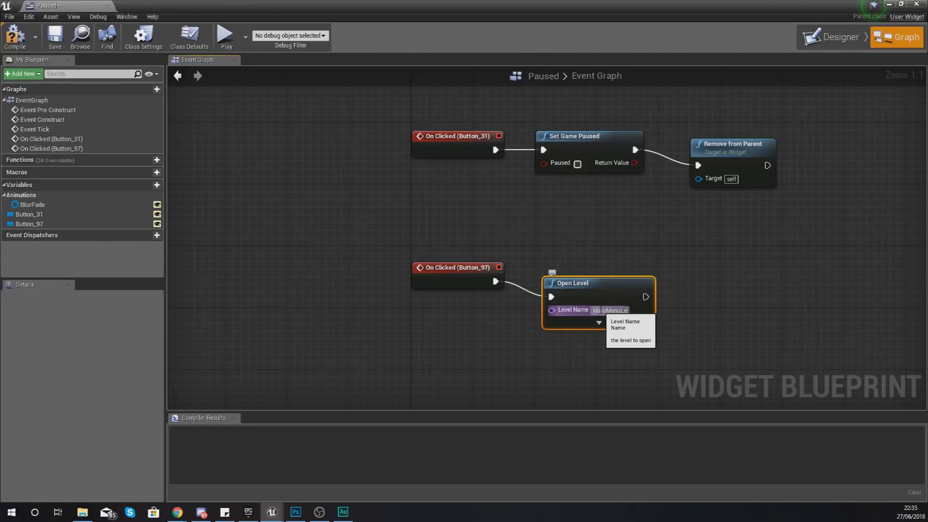
pyautogui.write('vel')
pyautogui.press('Return')
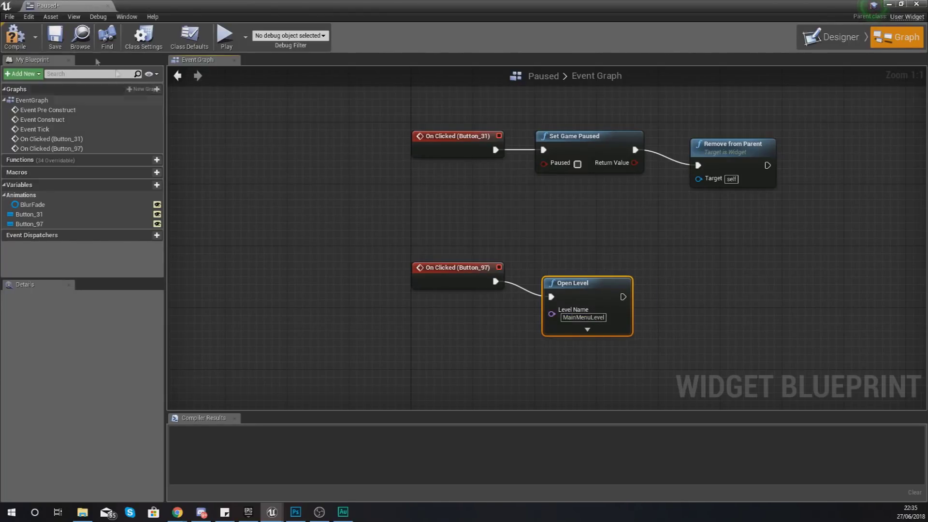
pyautogui.click(16, 39)
pyautogui.click(135, 6)
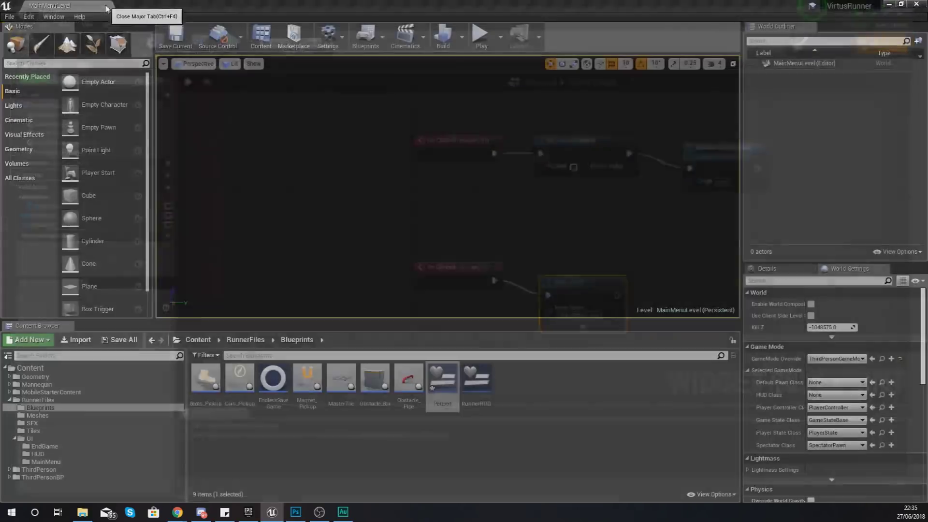
# Step: Open RunnerLevel from the ThirdPersonBP/Maps folder, saving the modified assets, and play-test it briefly
pyautogui.click(9, 16)
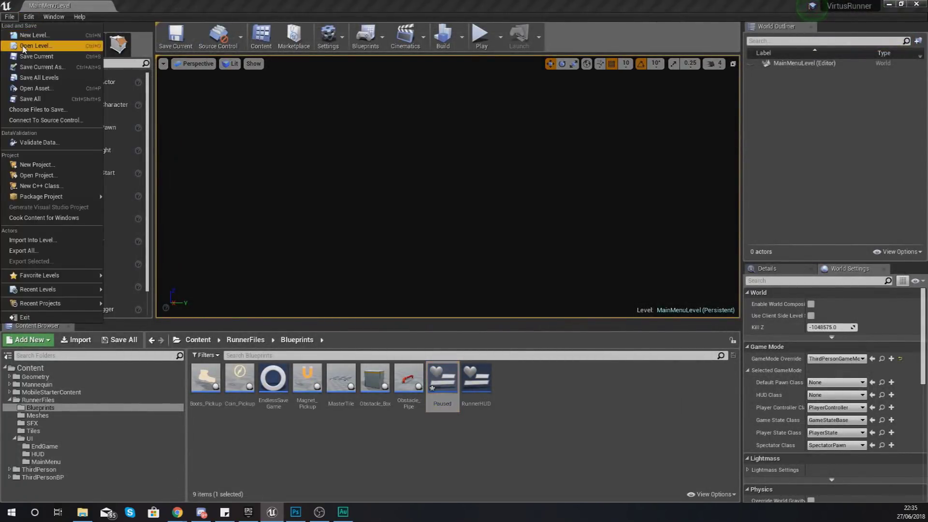
pyautogui.click(29, 47)
pyautogui.doubleClick(363, 137)
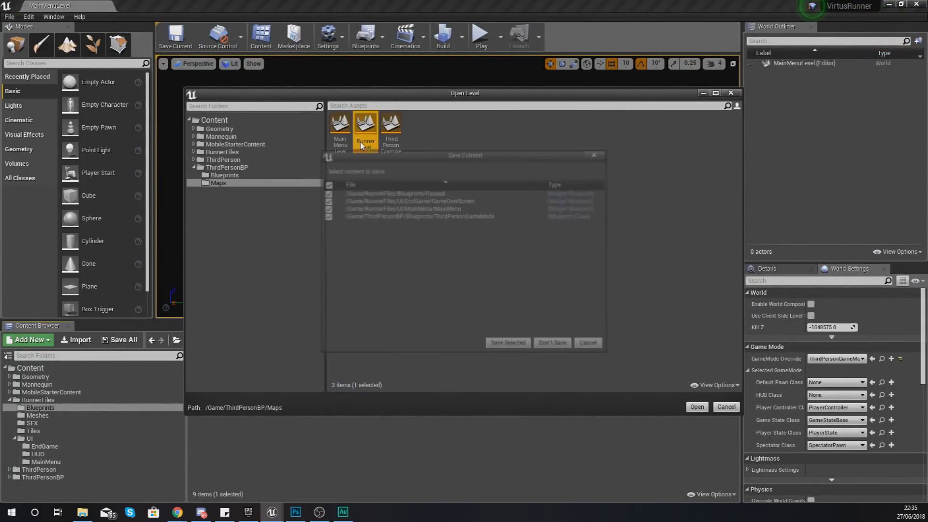
pyautogui.click(502, 345)
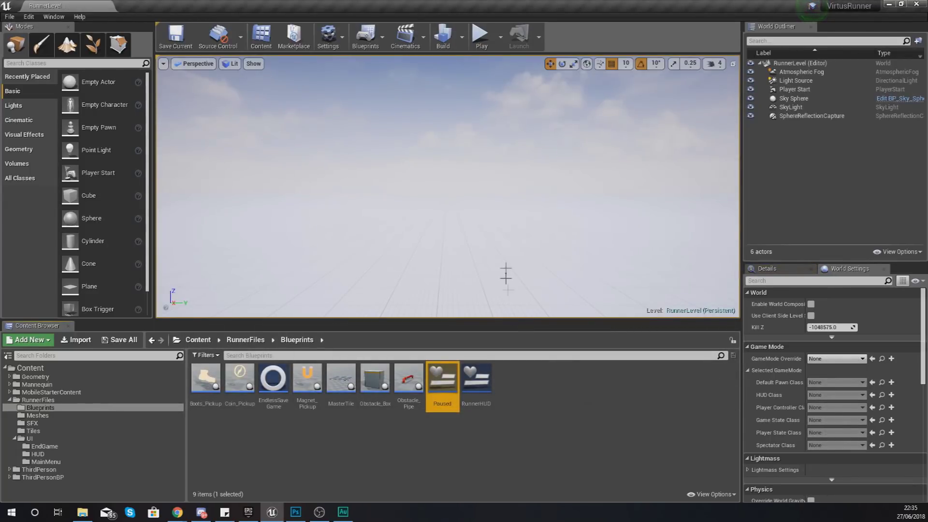
pyautogui.click(481, 35)
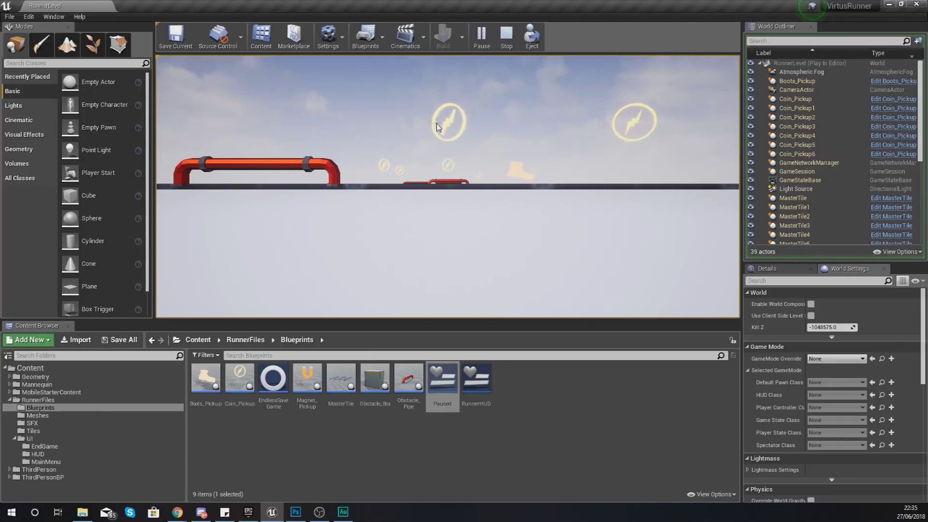
pyautogui.press('Escape')
# Step: Set RunnerLevel's GameMode Override to ThirdPersonGameMode and play-test the level
pyautogui.click(834, 358)
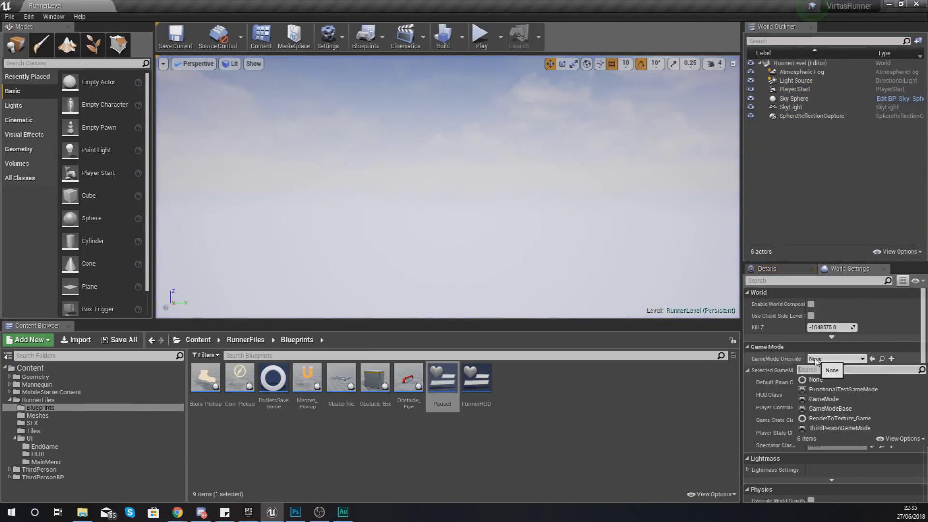
pyautogui.click(824, 418)
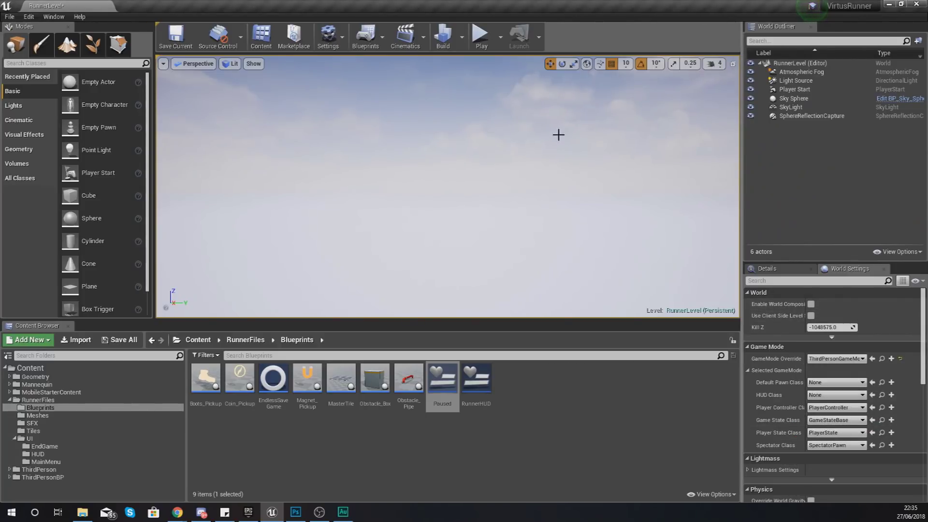
pyautogui.click(481, 36)
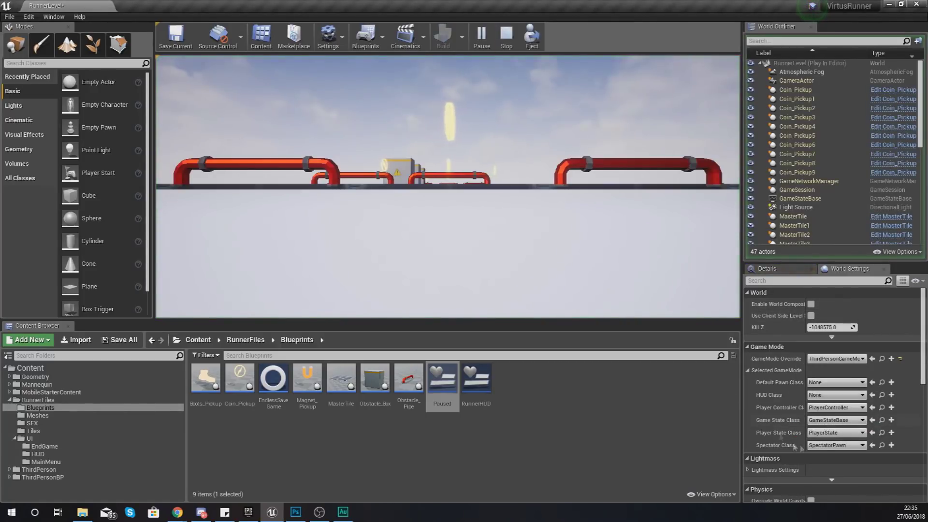
pyautogui.press('Escape')
pyautogui.click(835, 361)
pyautogui.click(835, 361)
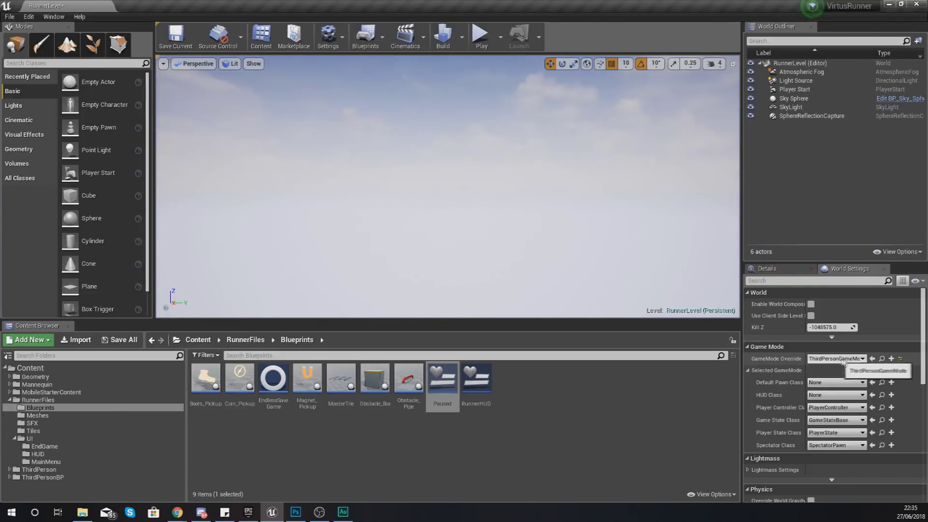
pyautogui.click(891, 359)
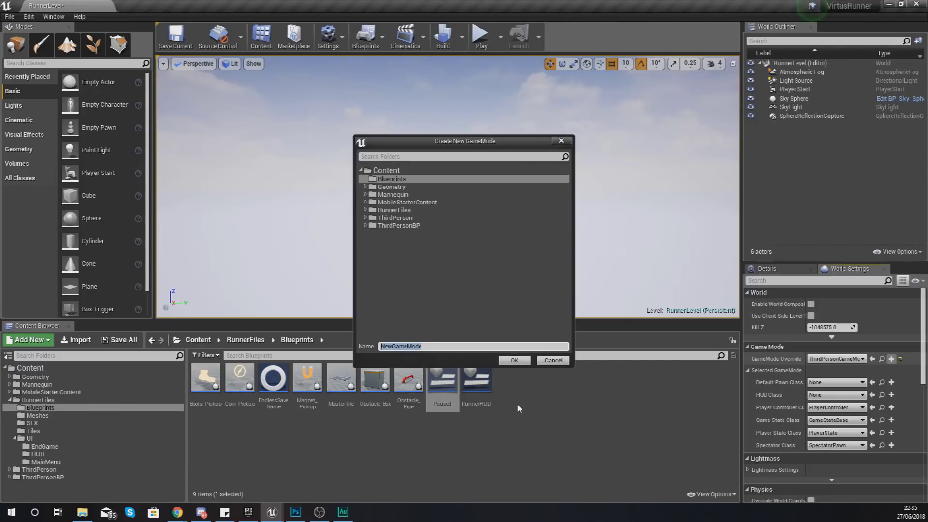
pyautogui.click(554, 360)
# Step: Set the game mode's Default Pawn Class to ThirdPersonCharacter and its HUD Class to HUD, and play-test the level
pyautogui.click(835, 382)
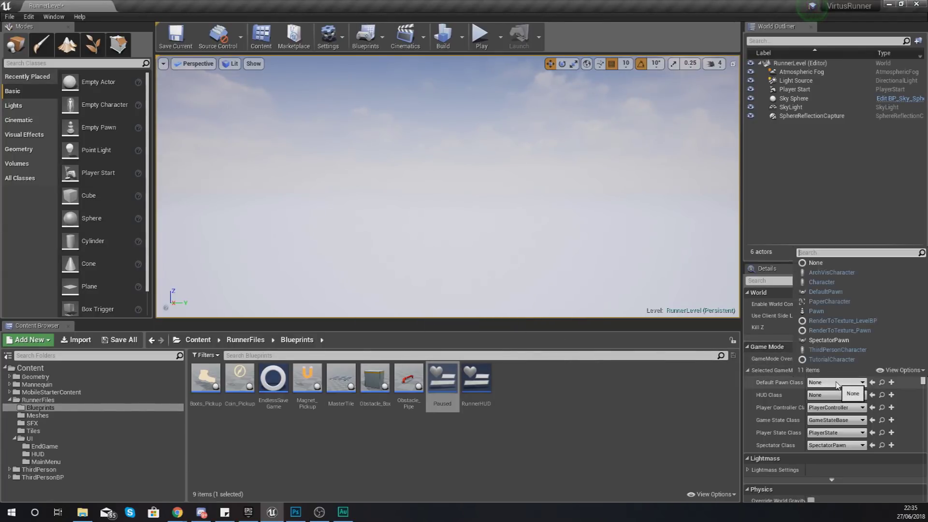
pyautogui.click(830, 349)
pyautogui.click(835, 394)
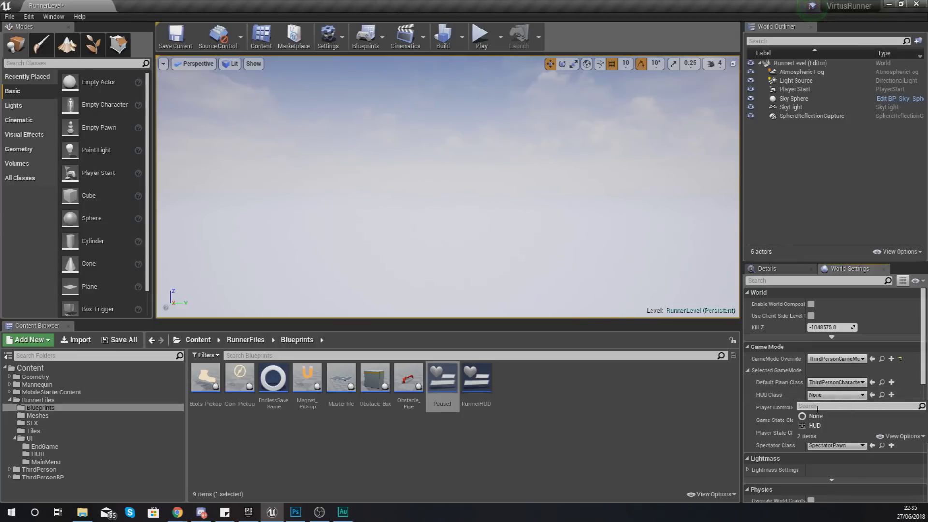
pyautogui.click(816, 416)
pyautogui.click(481, 36)
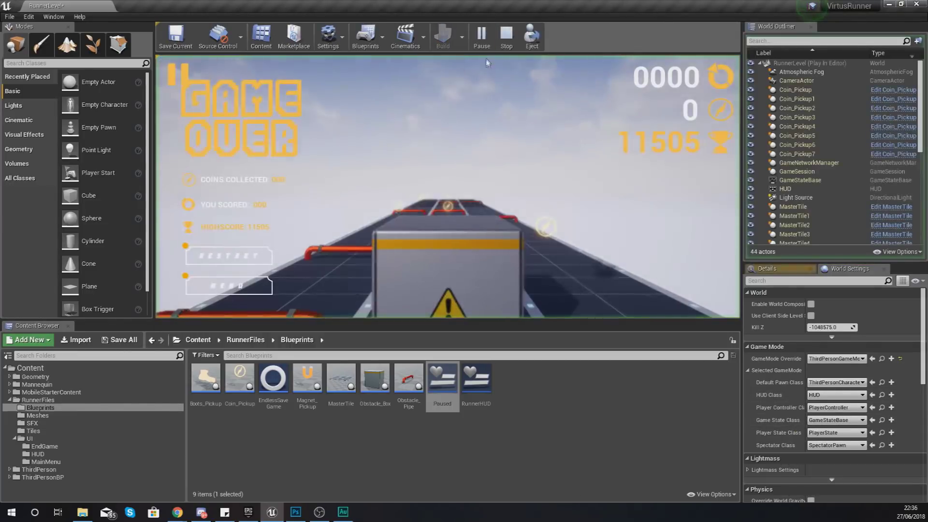
pyautogui.press('Escape')
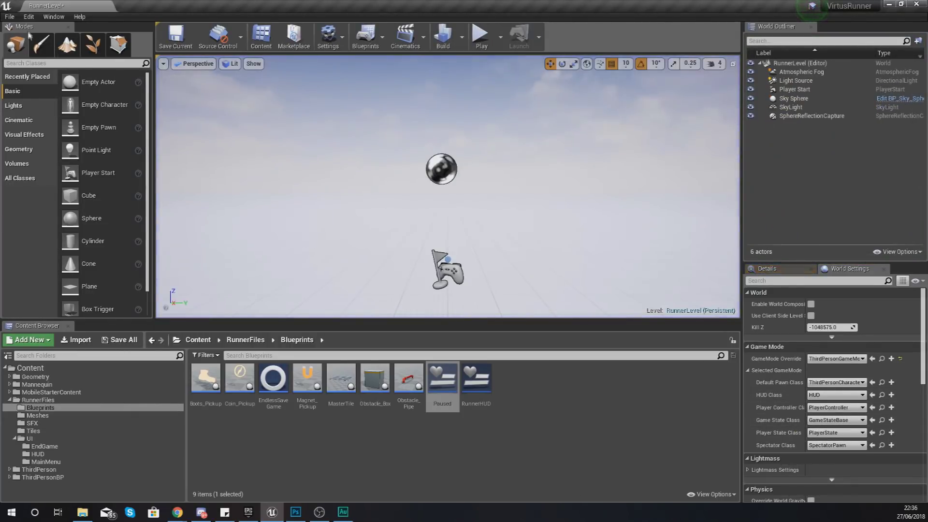
# Step: Save RunnerLevel and open MainMenuLevel, saving the remaining modified assets
pyautogui.click(9, 16)
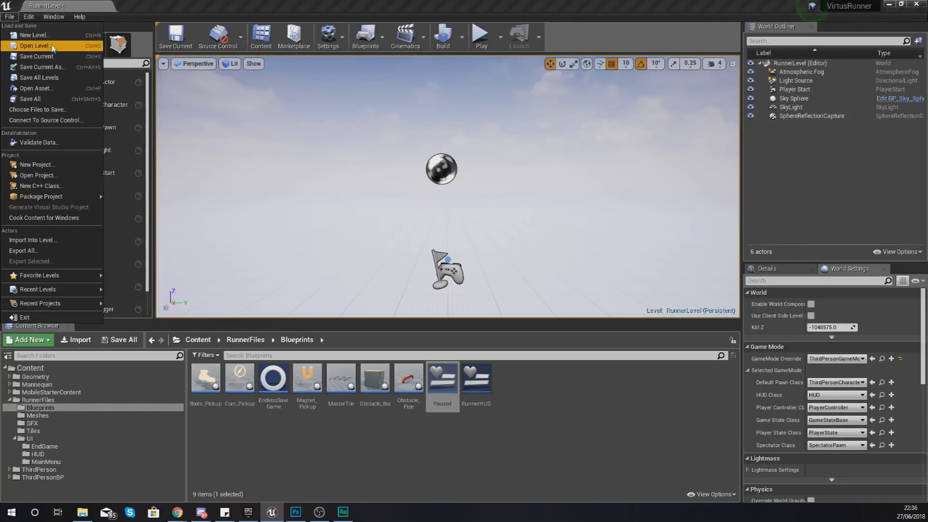
pyautogui.click(36, 56)
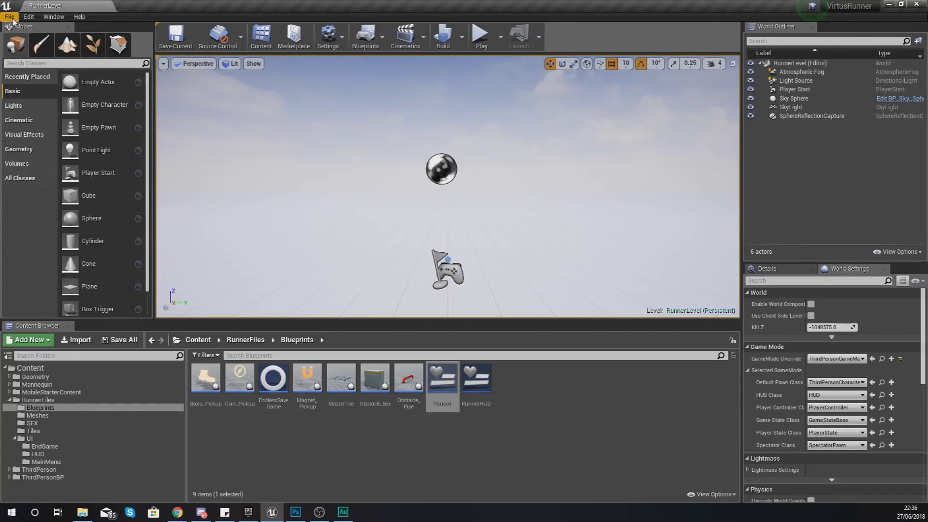
pyautogui.click(10, 16)
pyautogui.click(49, 44)
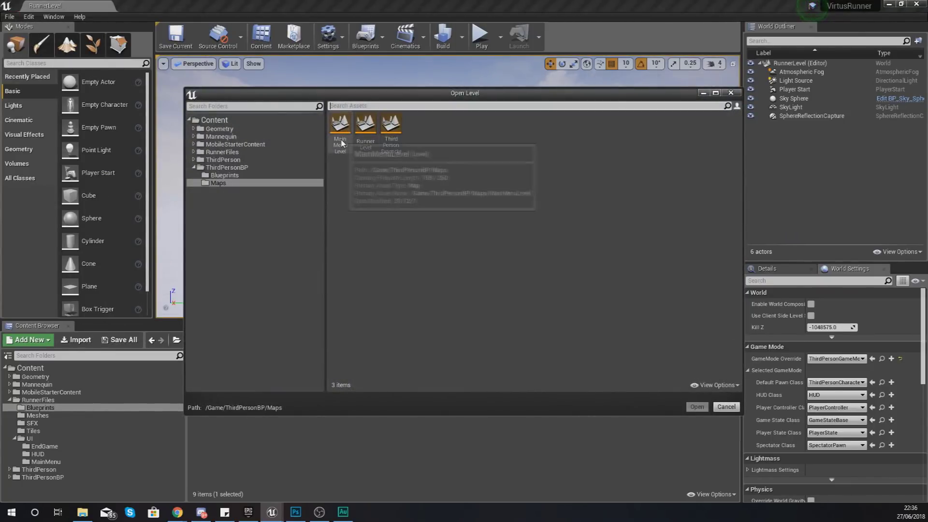
pyautogui.doubleClick(339, 127)
pyautogui.click(503, 346)
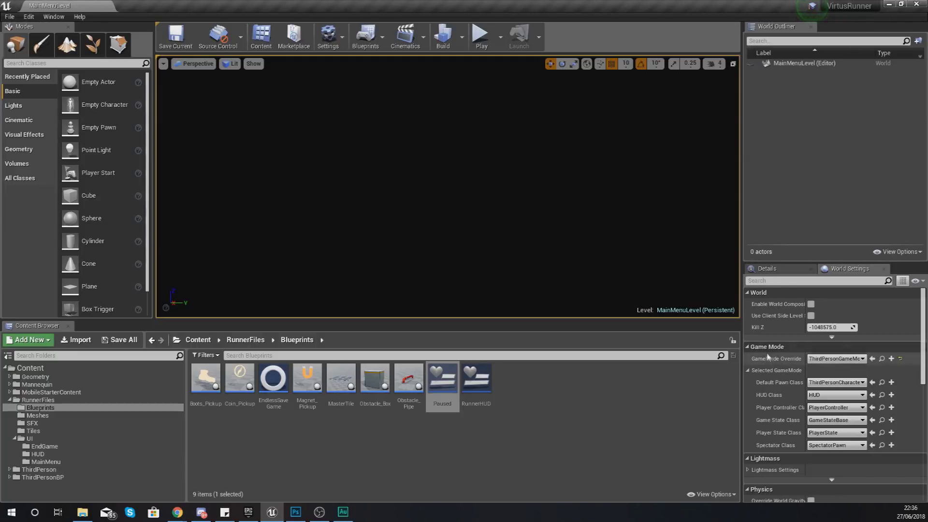
# Step: Create a new game mode named MainMenuMode in the Blueprints folder as MainMenuLevel's GameMode Override
pyautogui.click(892, 359)
pyautogui.click(447, 346)
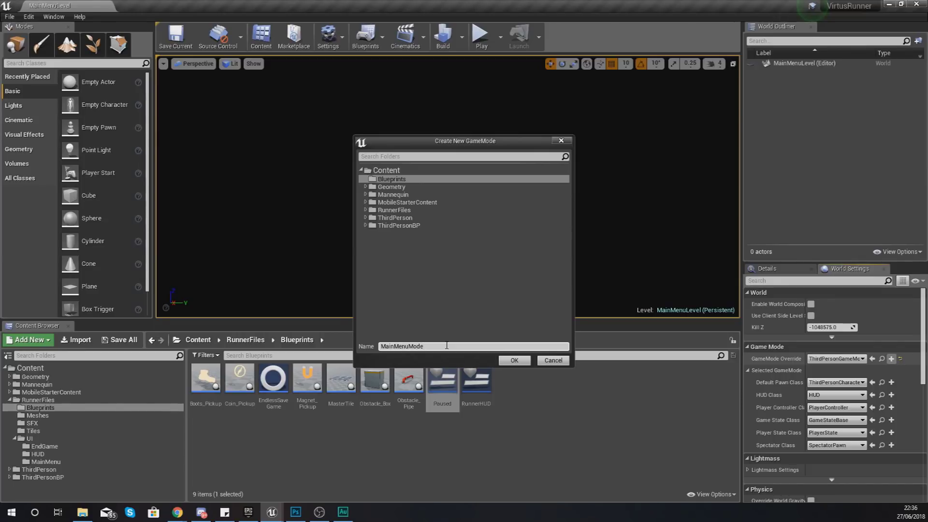
pyautogui.click(514, 360)
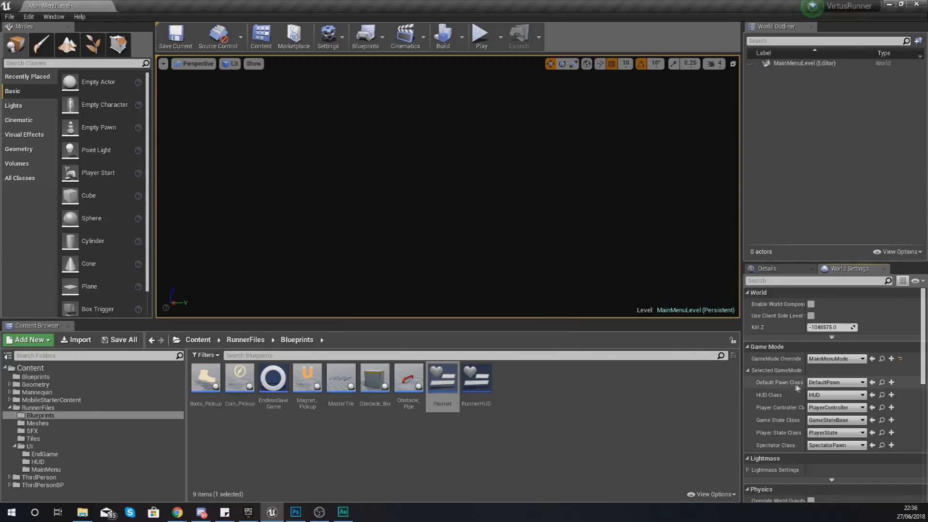
# Step: Set MainMenuMode's Default Pawn Class and HUD Class to None and save MainMenuLevel
pyautogui.click(834, 382)
pyautogui.click(815, 262)
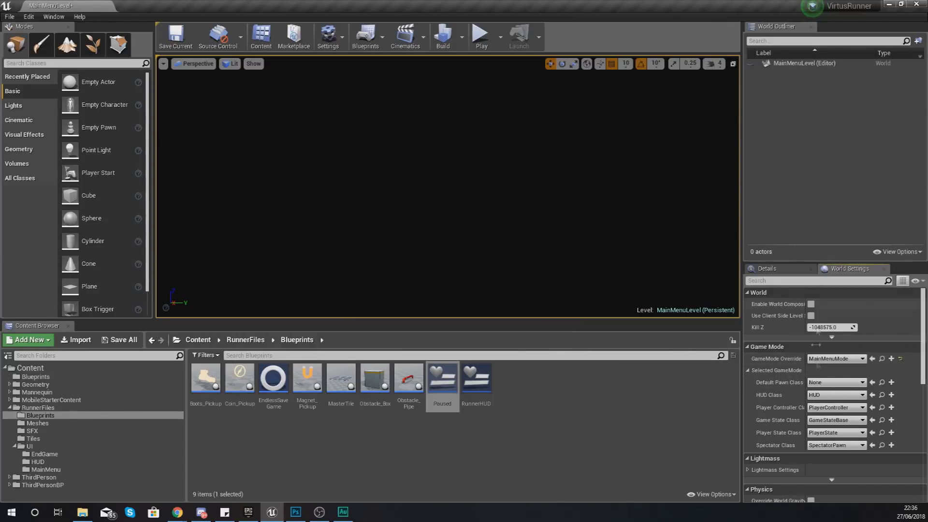
pyautogui.click(821, 394)
pyautogui.click(815, 415)
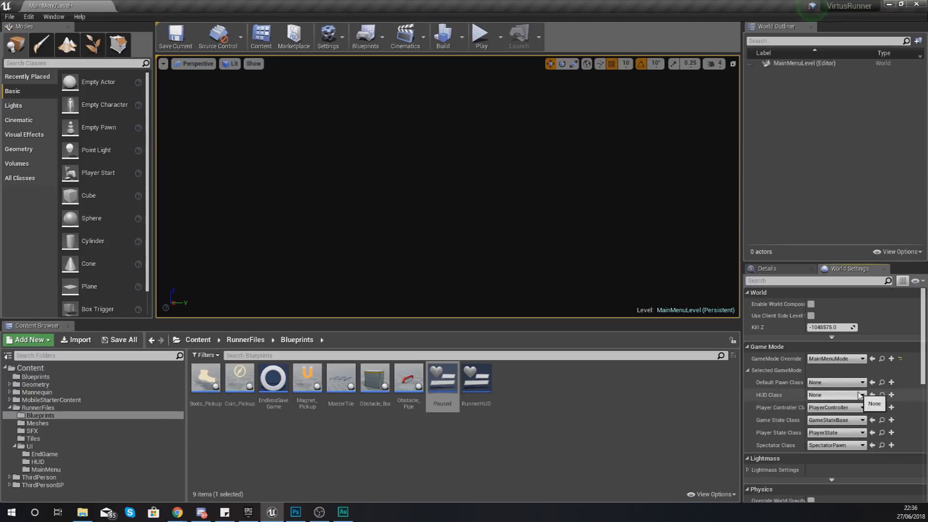
pyautogui.click(172, 43)
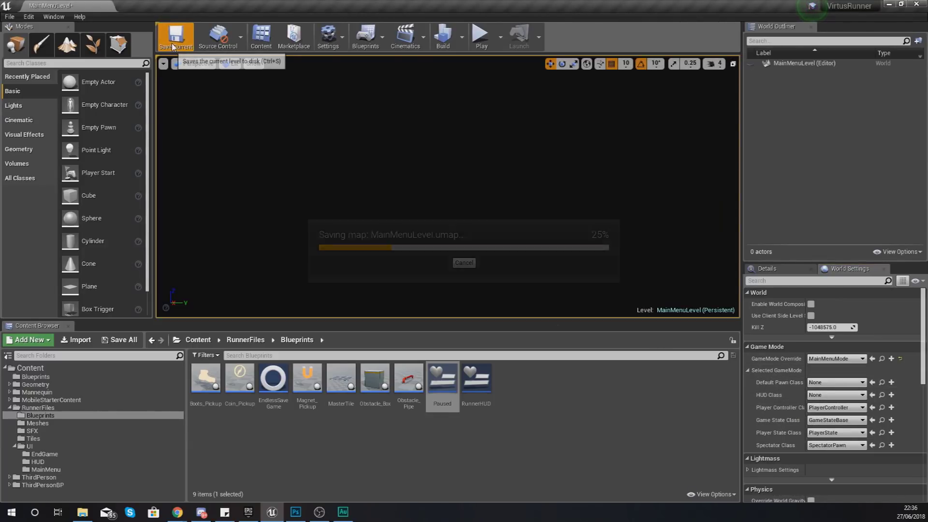
# Step: Play-test MainMenuLevel: start the game, restart it, run until game over and return to the main menu
pyautogui.click(479, 35)
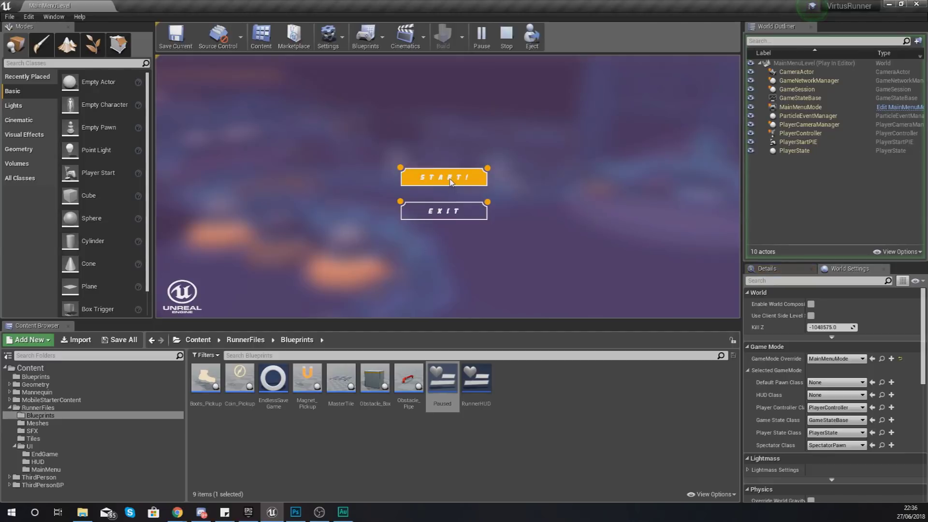
pyautogui.click(450, 179)
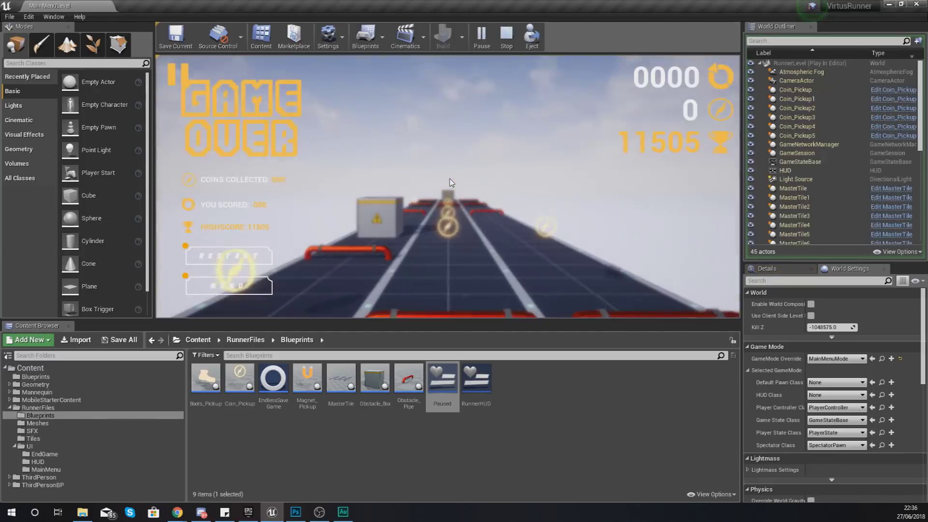
pyautogui.click(220, 256)
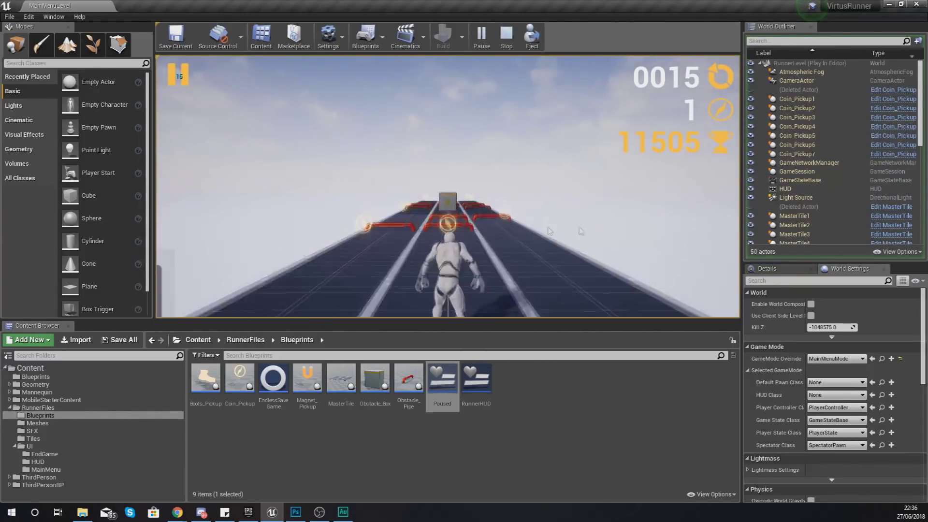
pyautogui.press('Right')
pyautogui.press('Right')
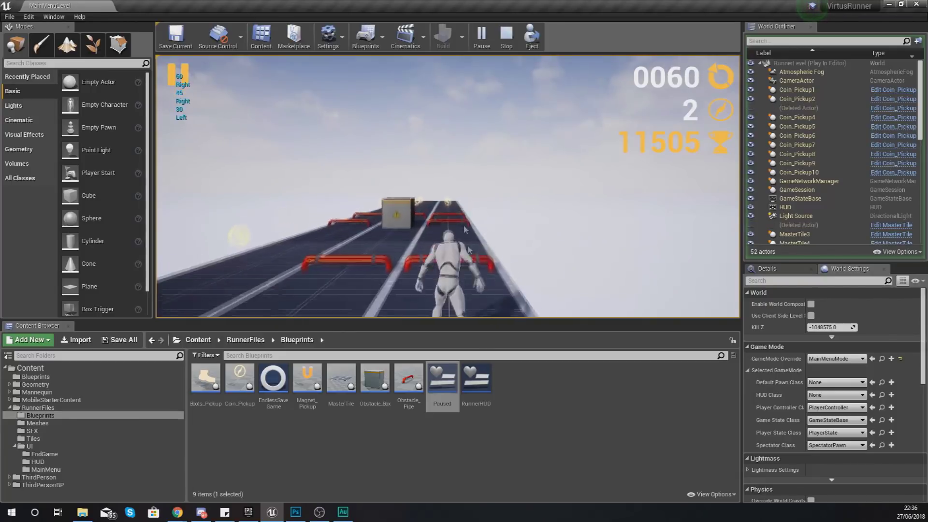
pyautogui.press('Up')
pyautogui.press('Up')
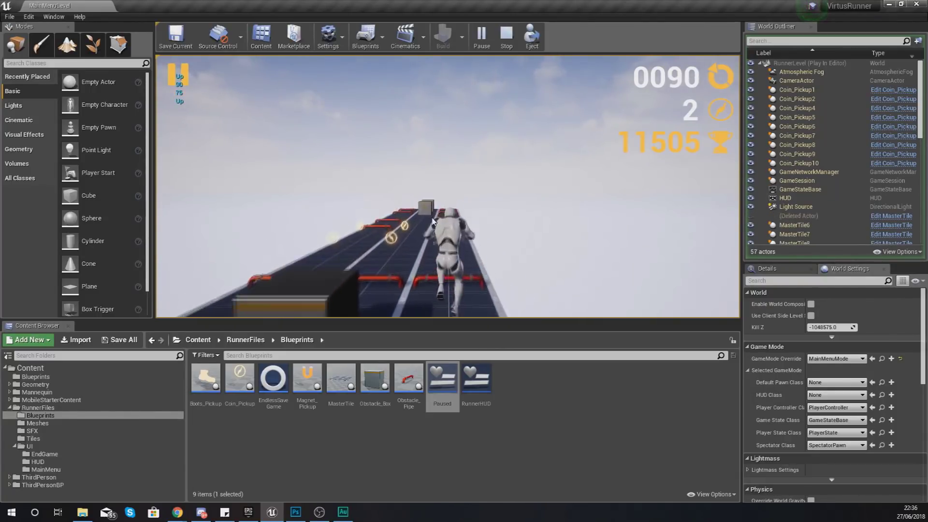
pyautogui.press('Down')
pyautogui.press('Down')
pyautogui.press('Left')
pyautogui.press('Left')
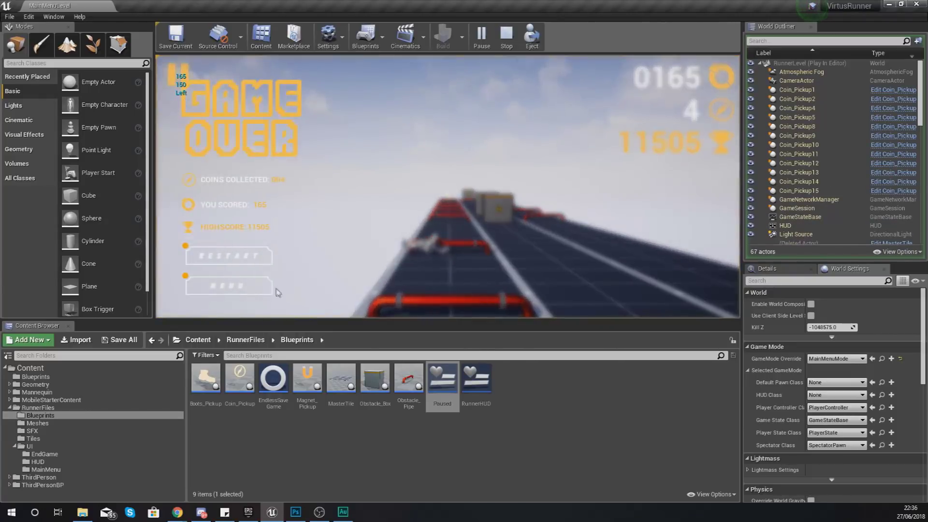
pyautogui.click(259, 289)
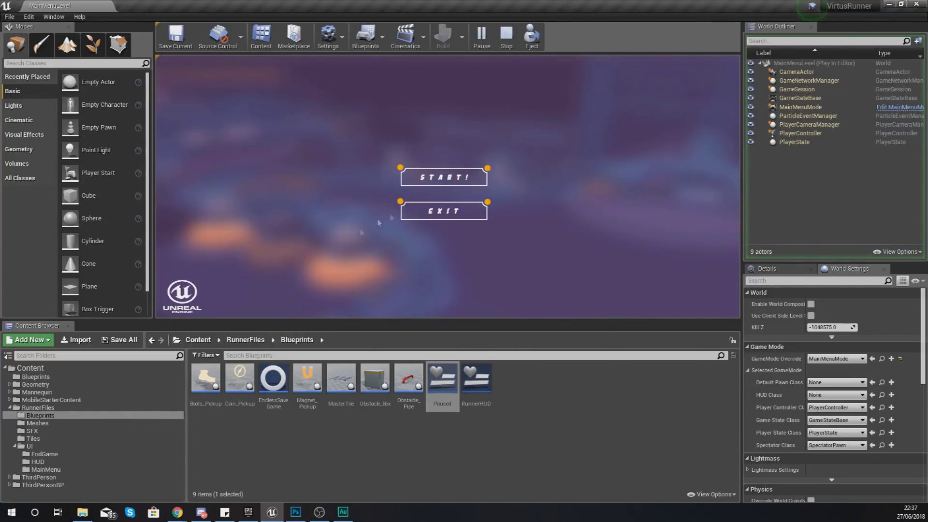
# Step: Start the game again from the main menu, pause it, leave through the pause screen and stop the play session
pyautogui.click(459, 178)
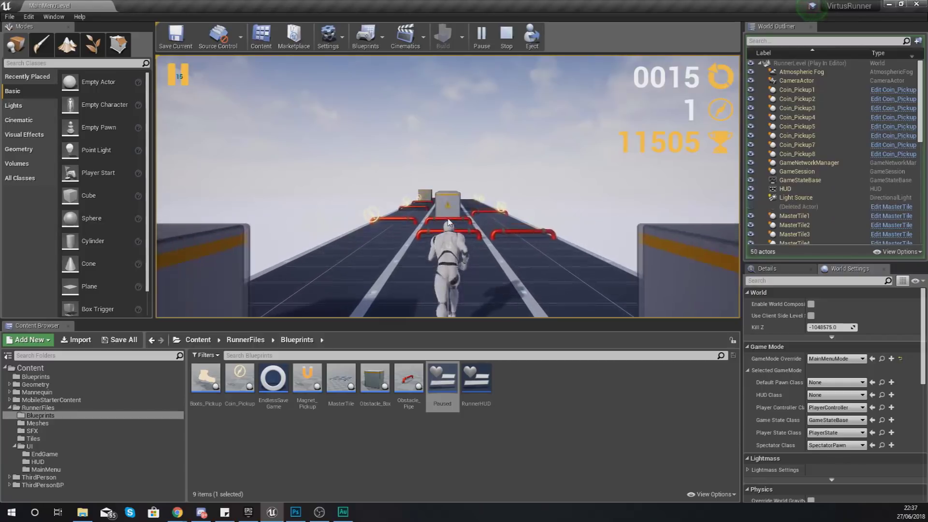
pyautogui.click(178, 75)
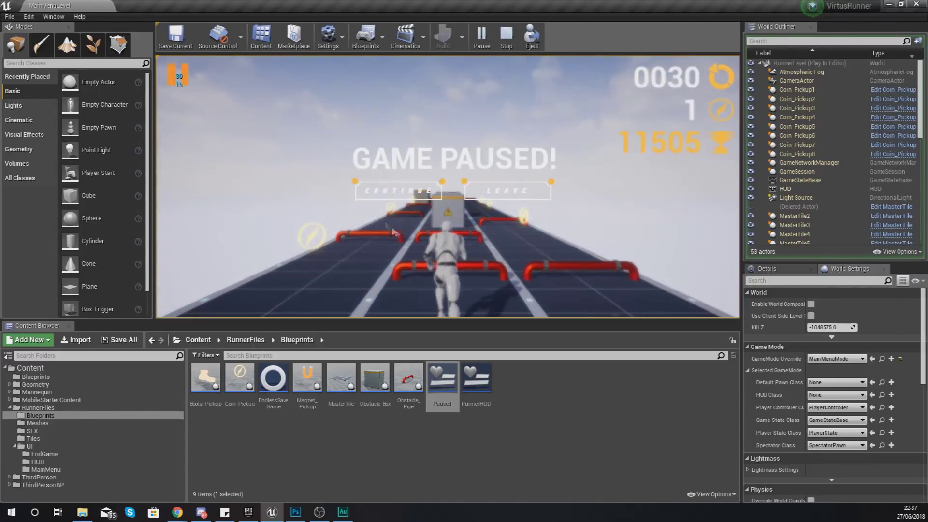
pyautogui.click(488, 198)
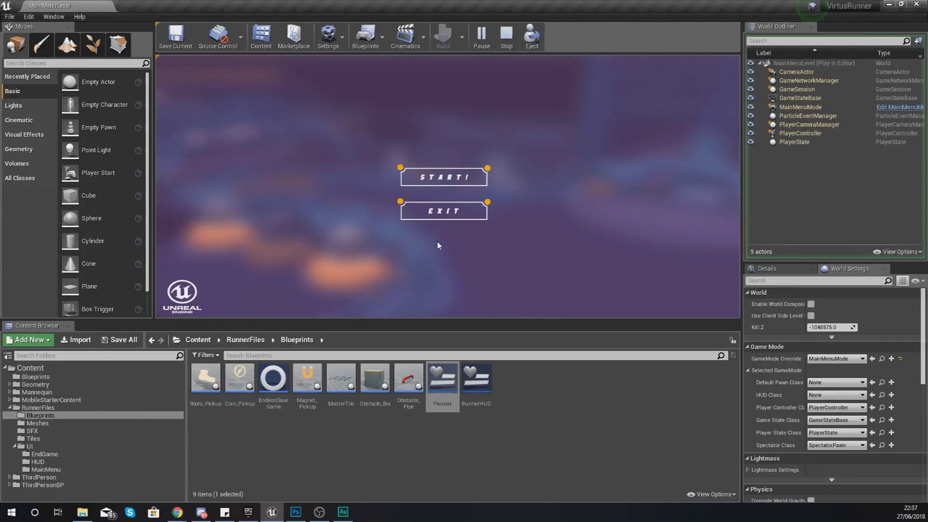
pyautogui.press('Escape')
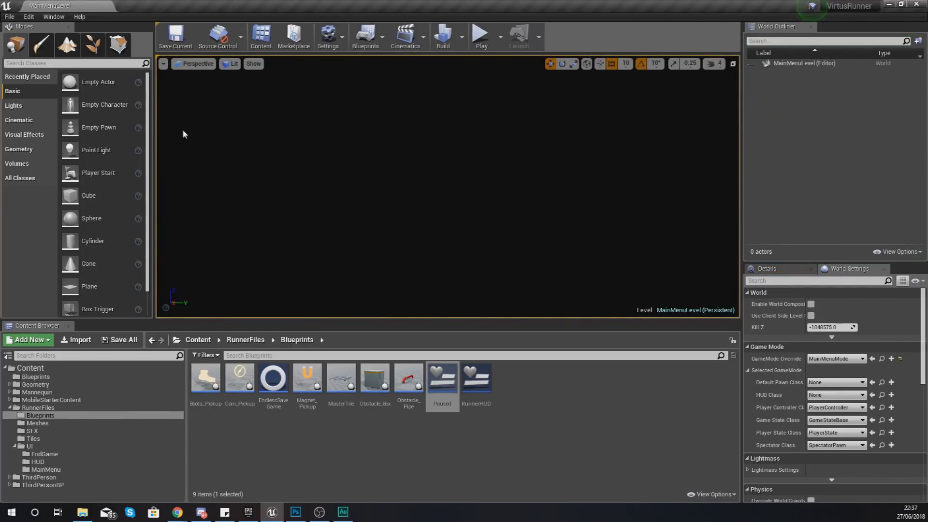
# Step: Open the file commands for the current level and project
pyautogui.click(15, 17)
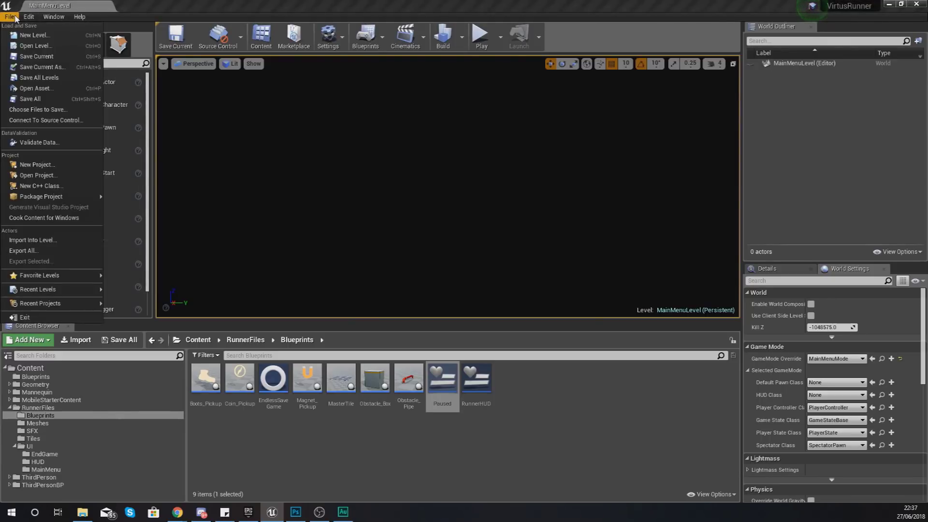